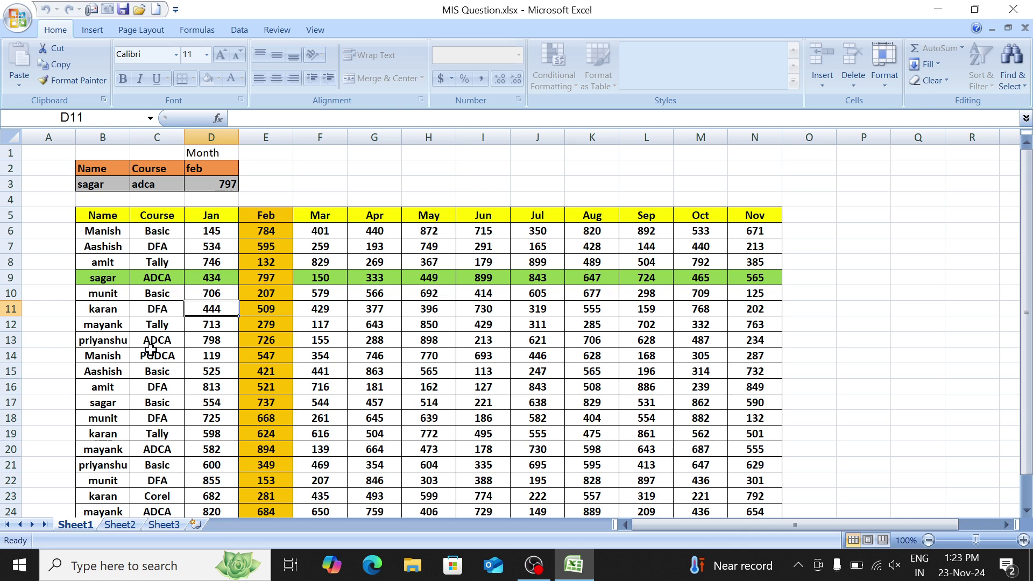
Step: Examine the lookup block in B2:D3 and the Name header of the data table
click(114, 216)
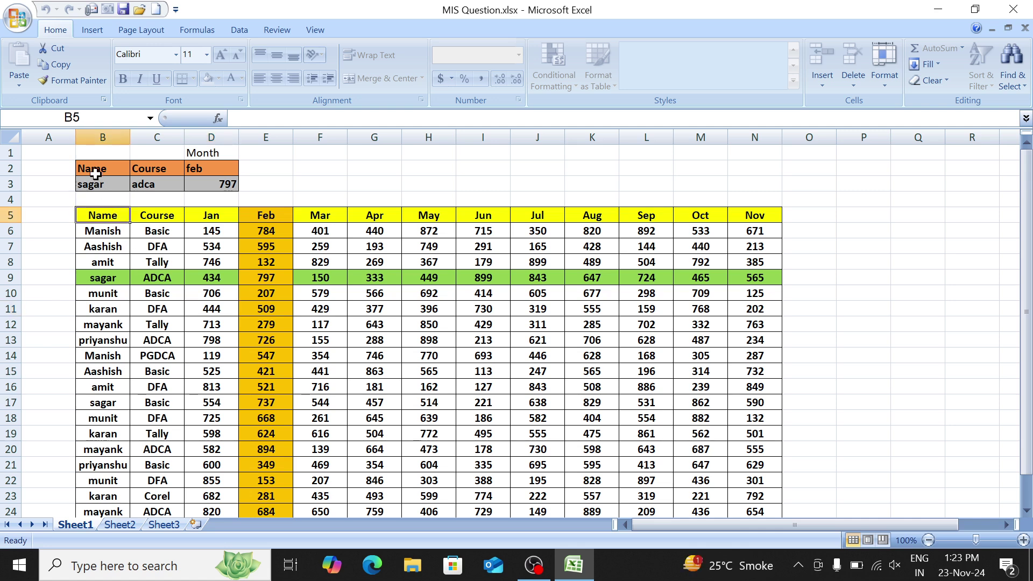
drag(93, 167, 93, 163)
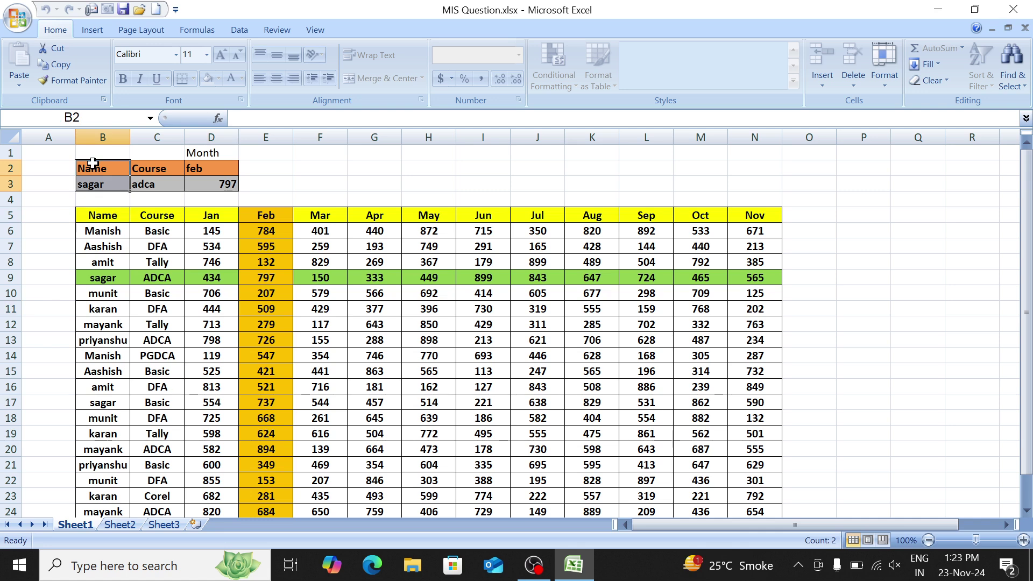
key(Right)
key(Right)
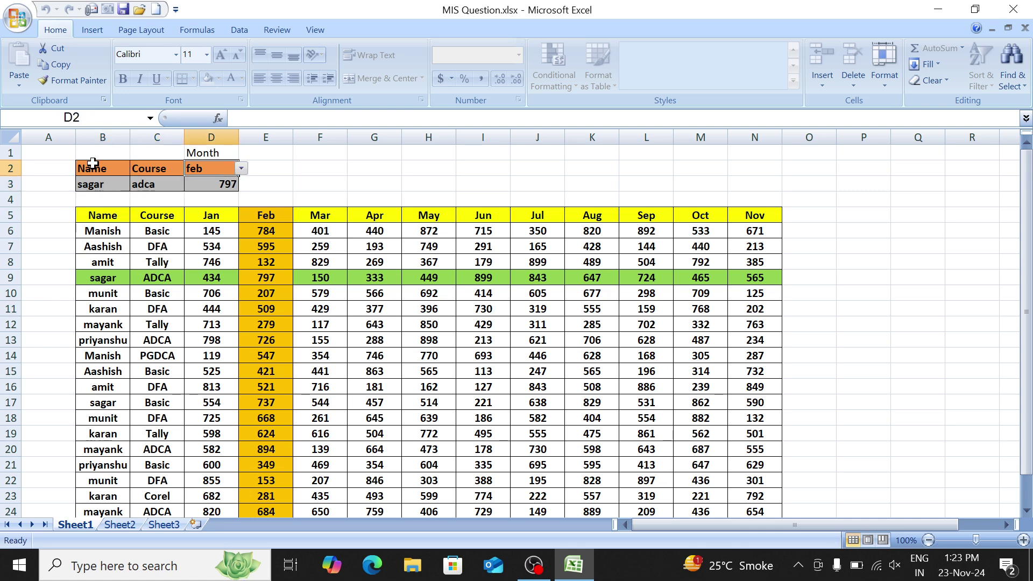
key(shift+Down)
key(Left)
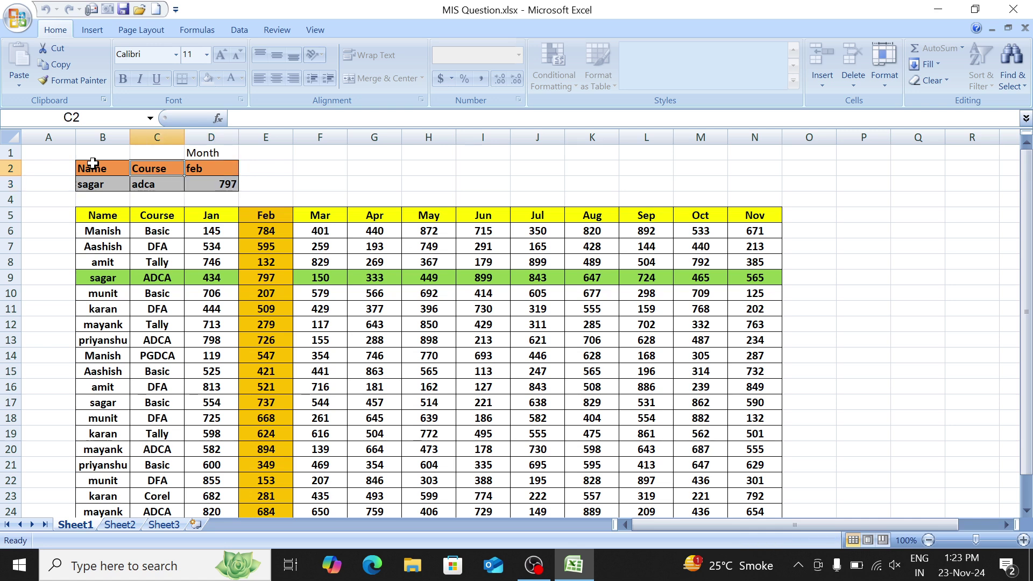
Step: Clear the name and course criteria in cells B3 and C3
key(Left)
key(Down)
key(Right)
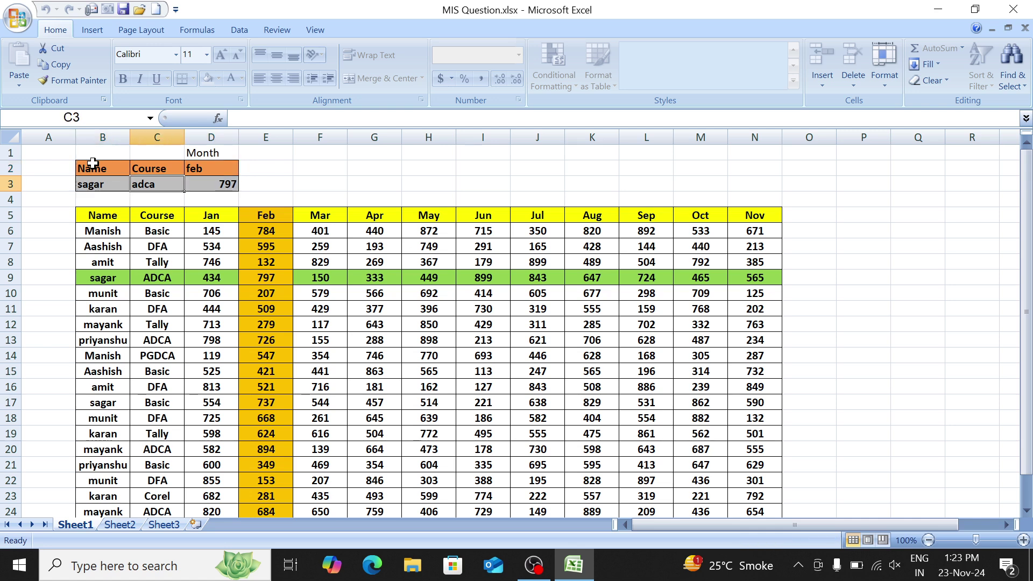
key(Delete)
key(Left)
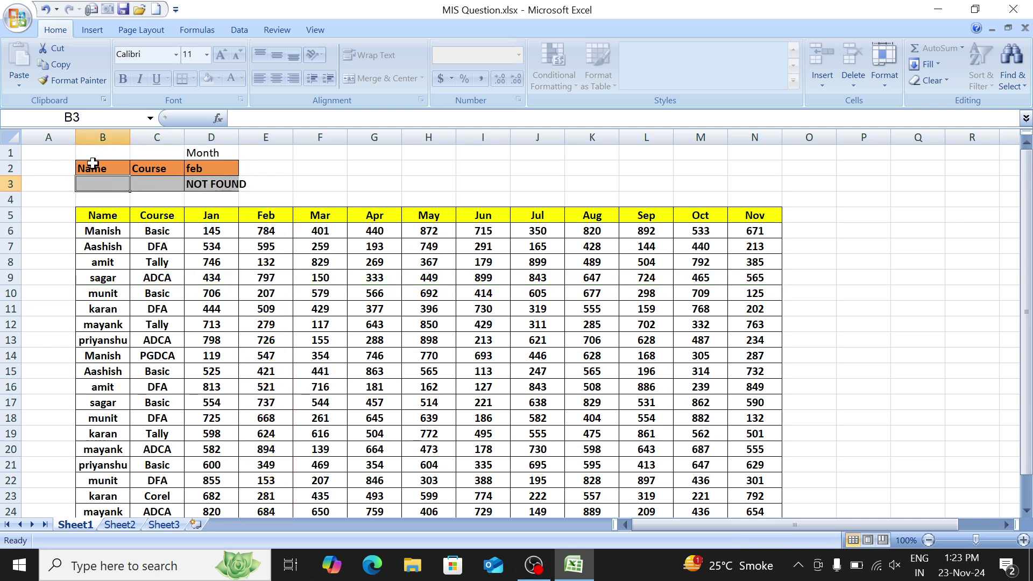
Step: Enter the student name from table row 12 in B3 and the course Tally in C3
click(104, 326)
key(shift+Right)
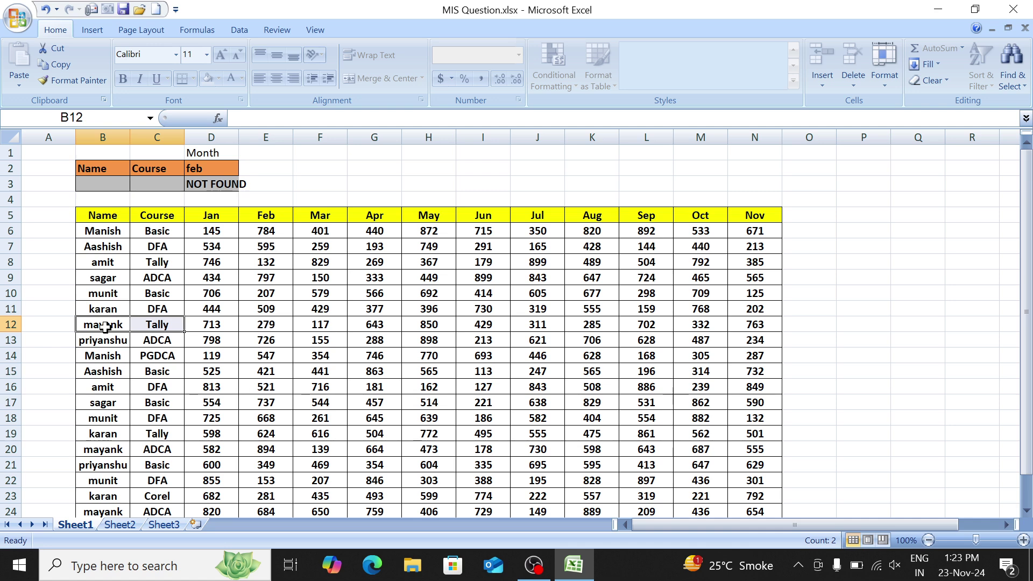
click(106, 183)
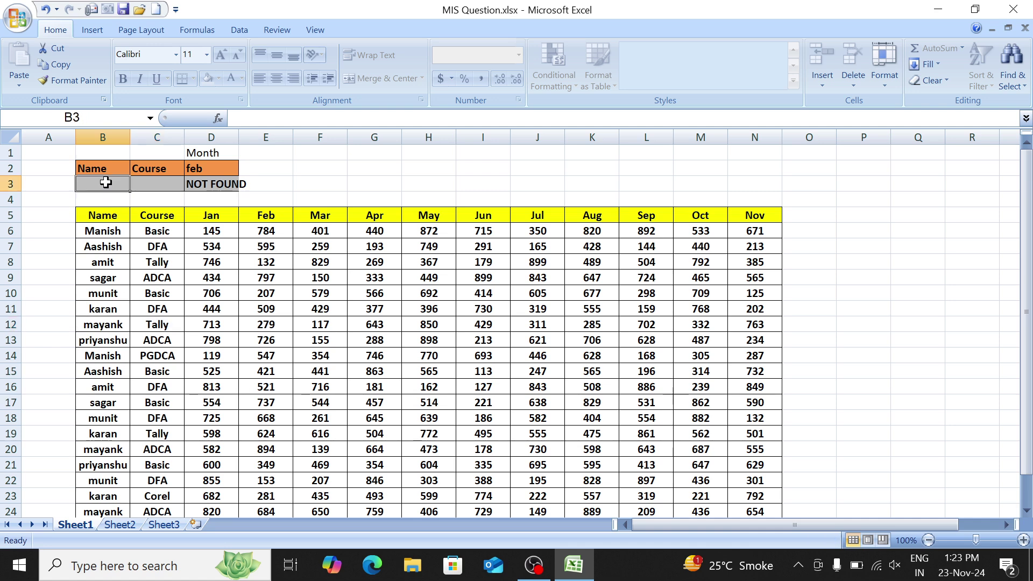
text(Mayank)
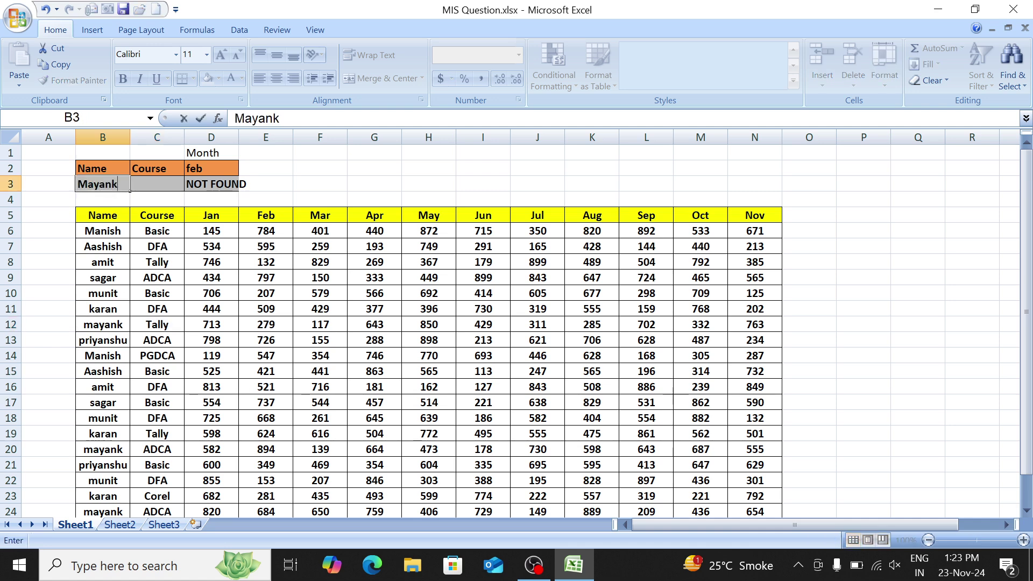
key(Return)
key(Up)
key(Right)
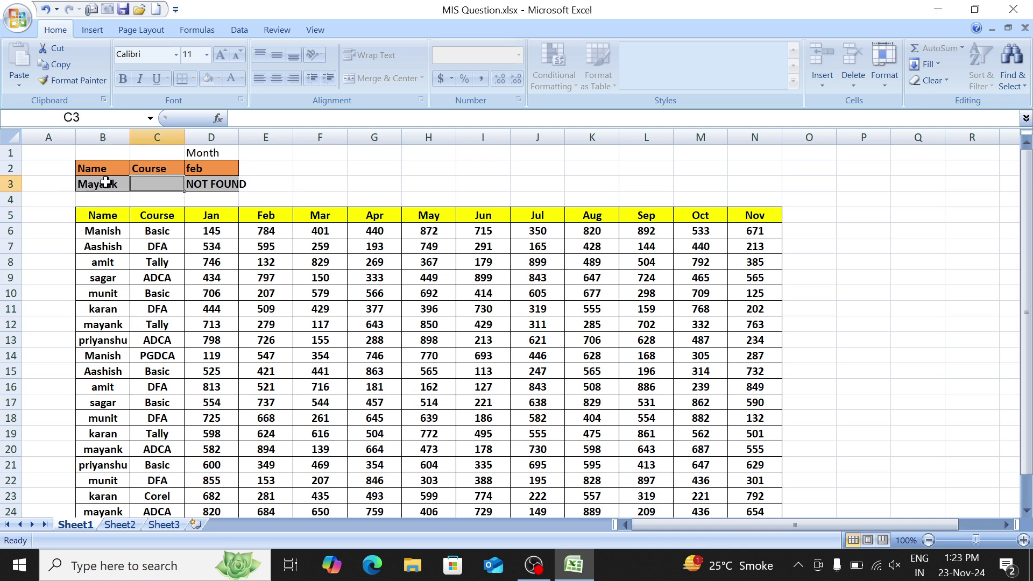
text(Tally)
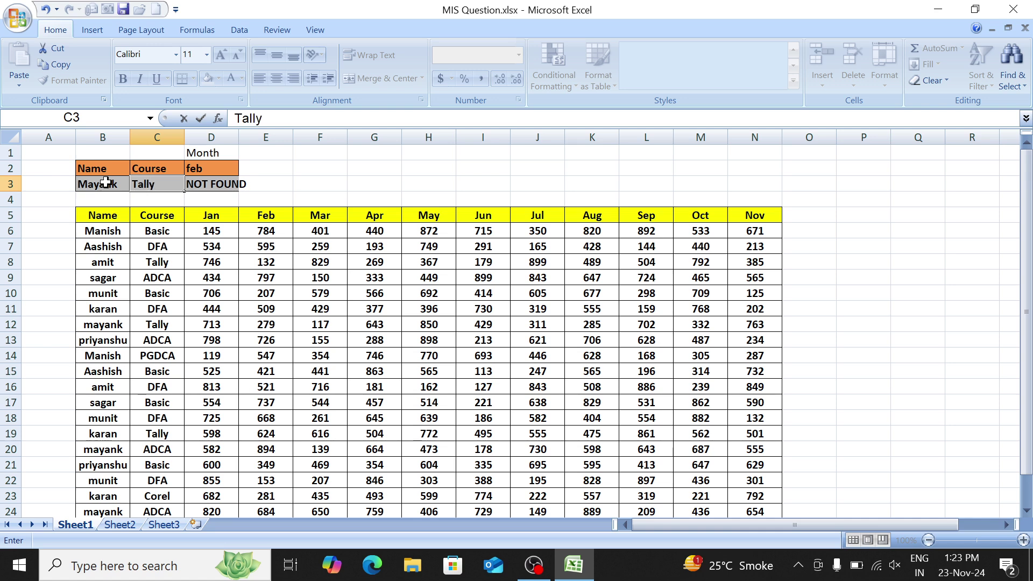
key(Return)
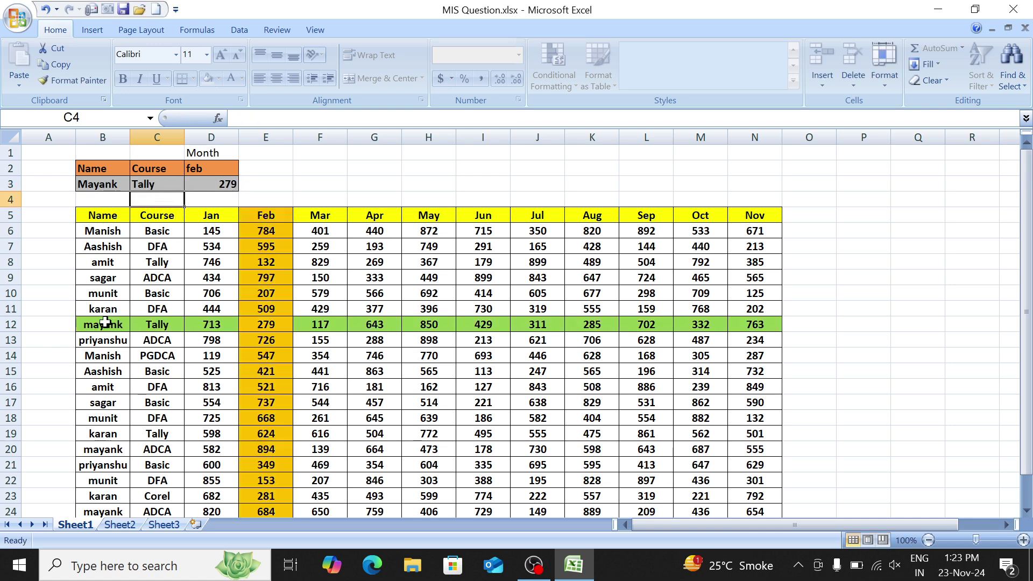
Step: Compare the highlighted table row 12 and its Feb value with the lookup block
drag(105, 322, 756, 324)
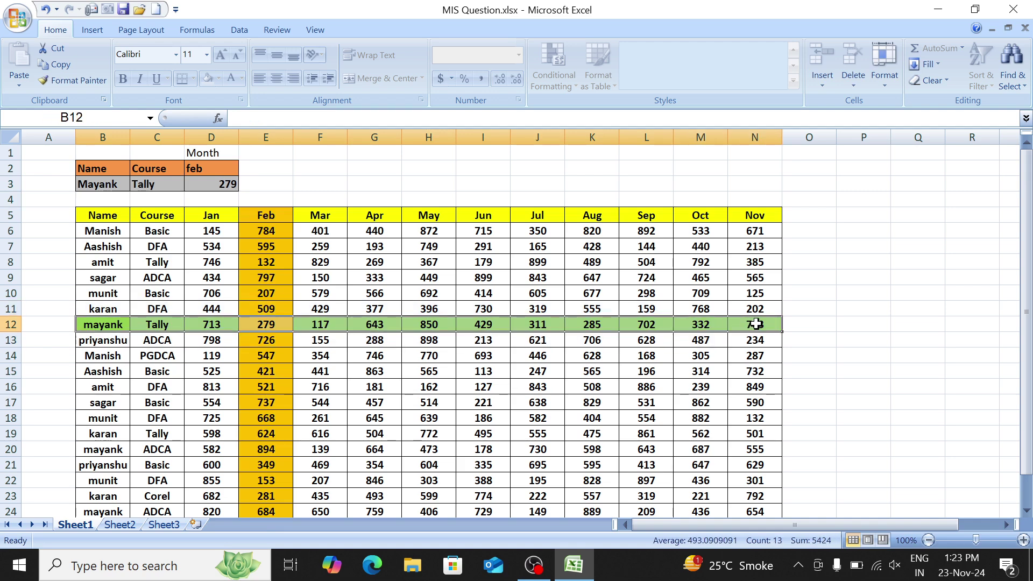
click(227, 172)
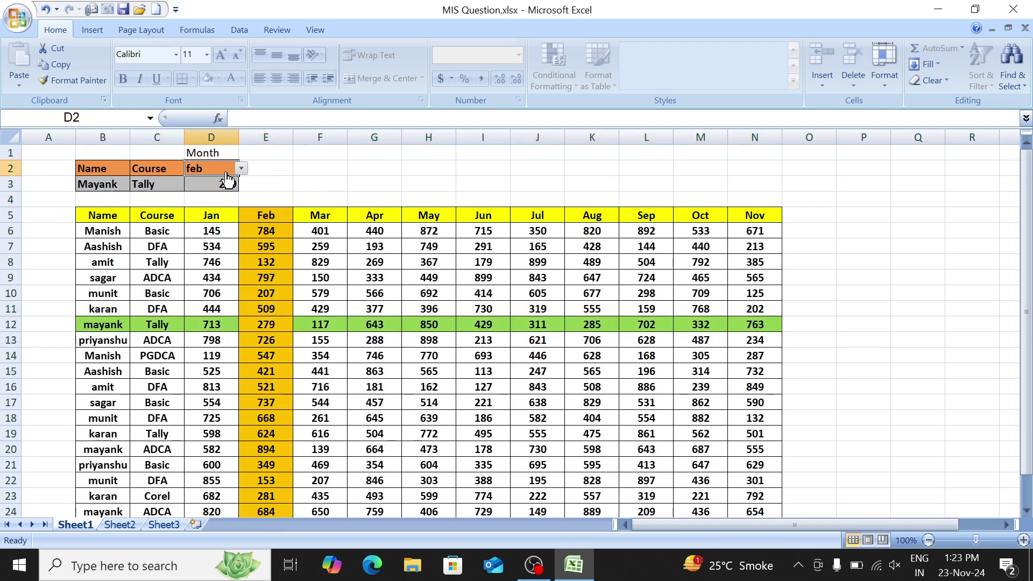
click(281, 322)
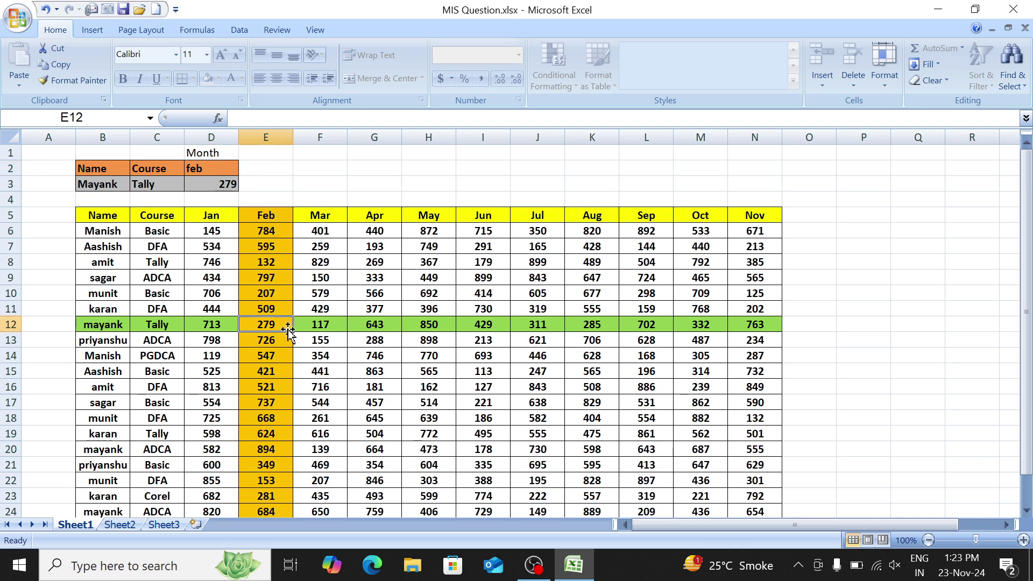
Step: Set the lookup month in D2 to Jul and check the matching value in row 12
click(220, 168)
click(242, 169)
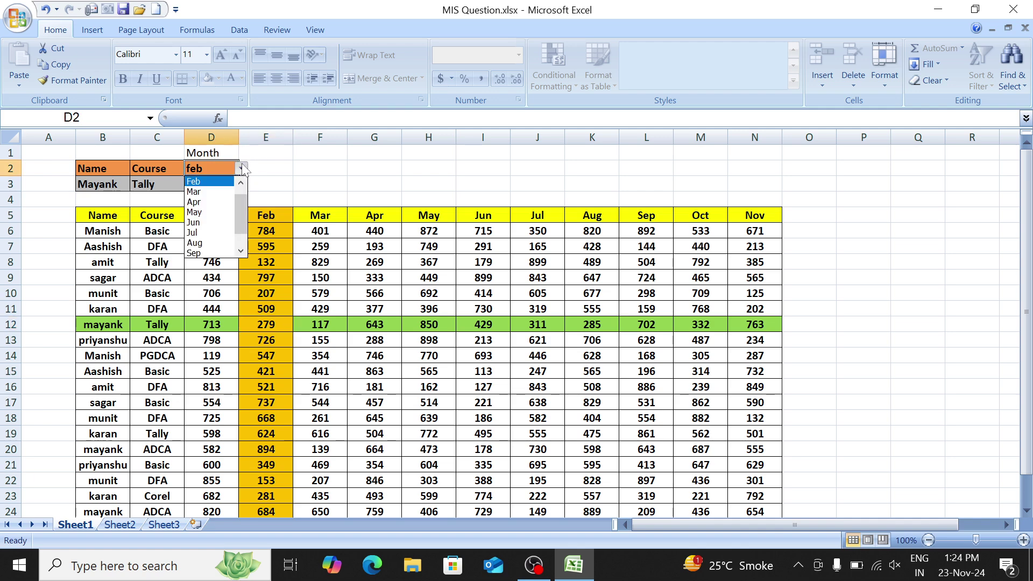
click(205, 233)
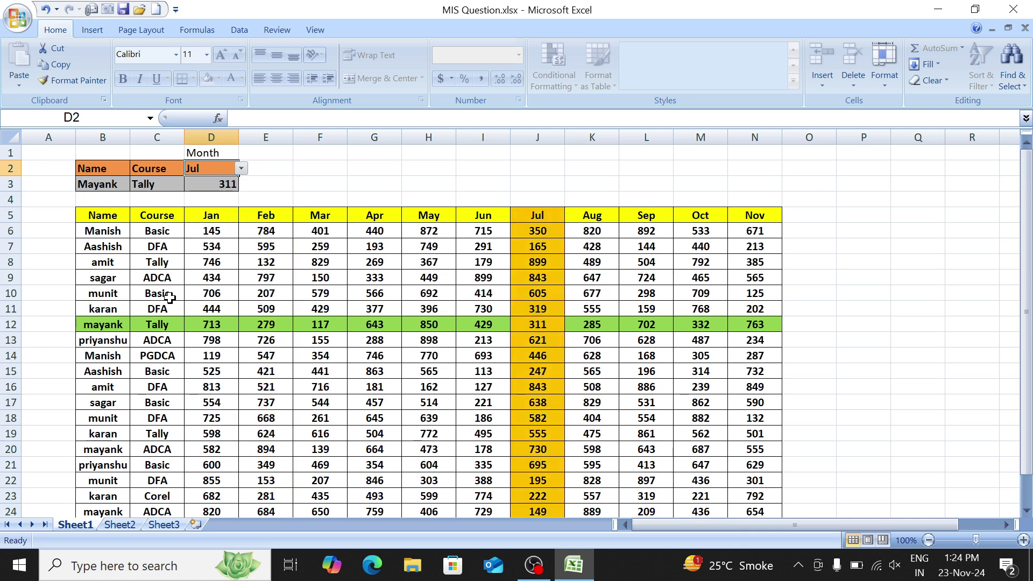
click(528, 325)
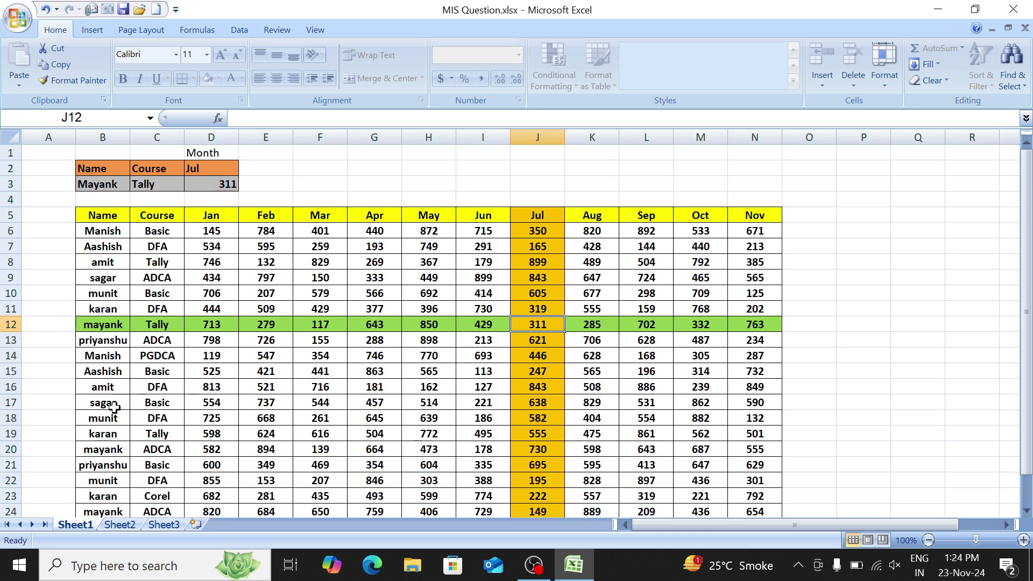
Step: Enter the student name from table row 17 in B3 and the course Basic in C3
drag(107, 402, 365, 406)
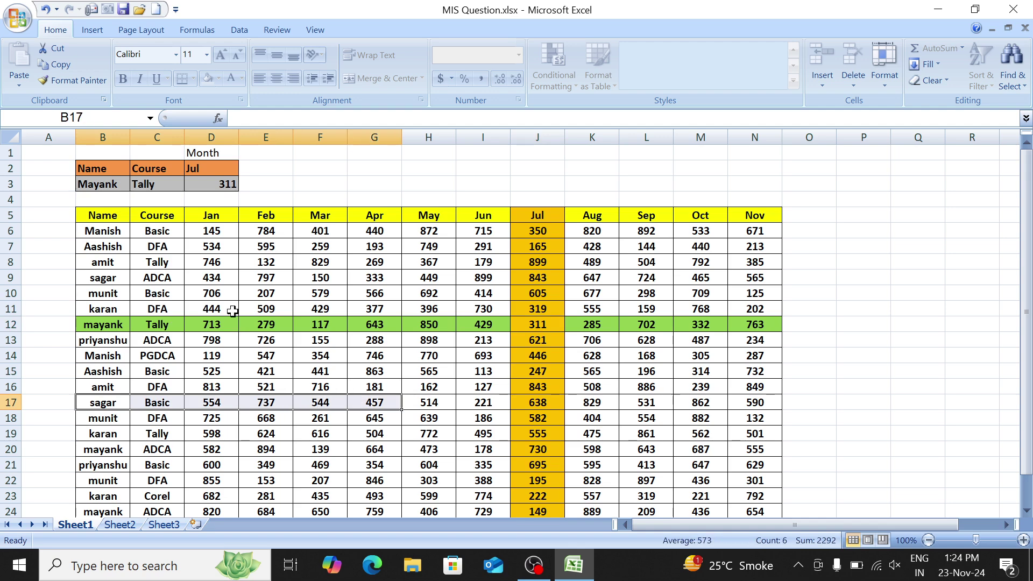
click(114, 185)
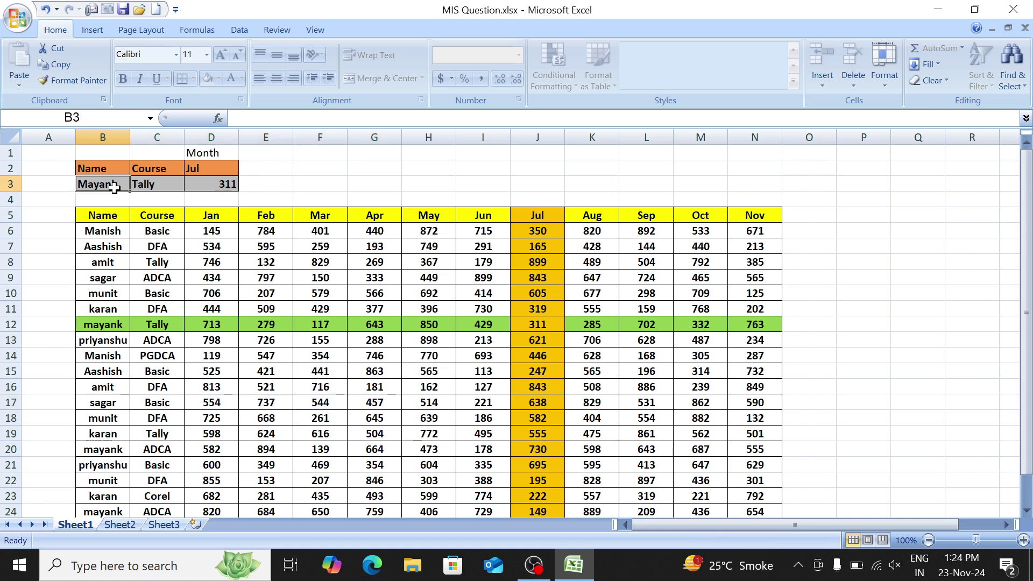
text(Sagar)
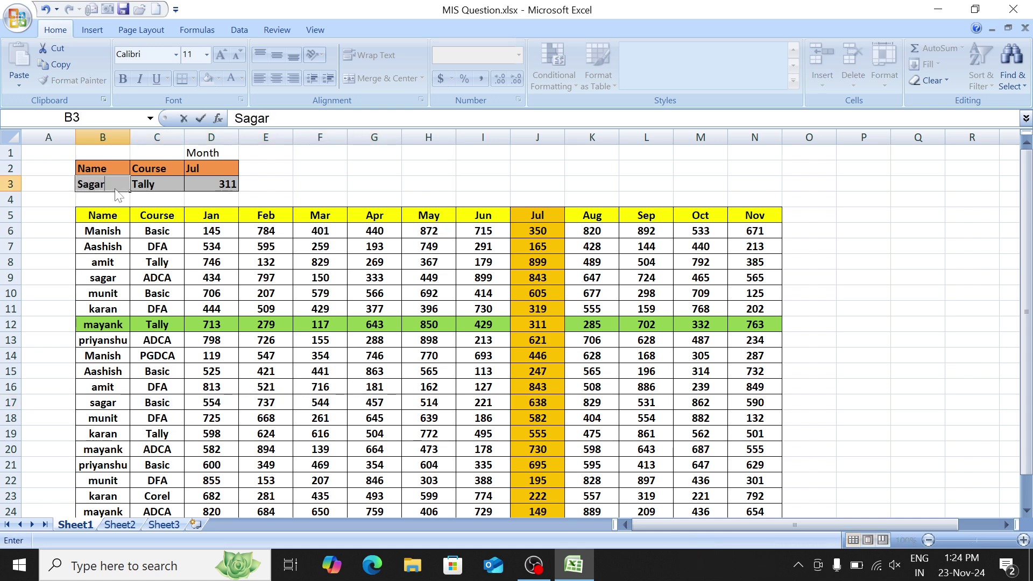
key(Tab)
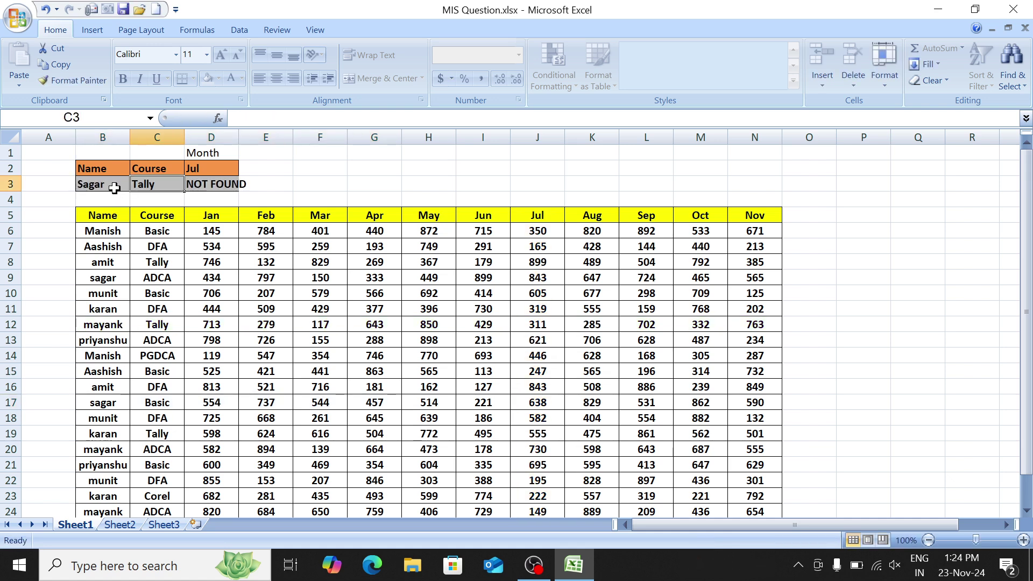
text(Basic)
key(Return)
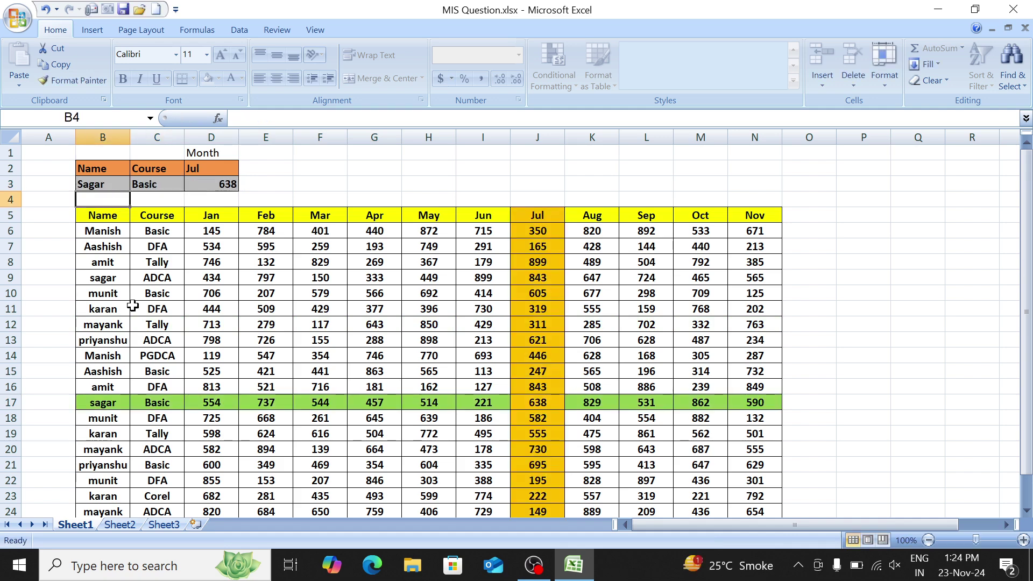
Step: Set the lookup month in D2 to Apr and compare the result with the matching value in row 17
click(214, 166)
click(241, 168)
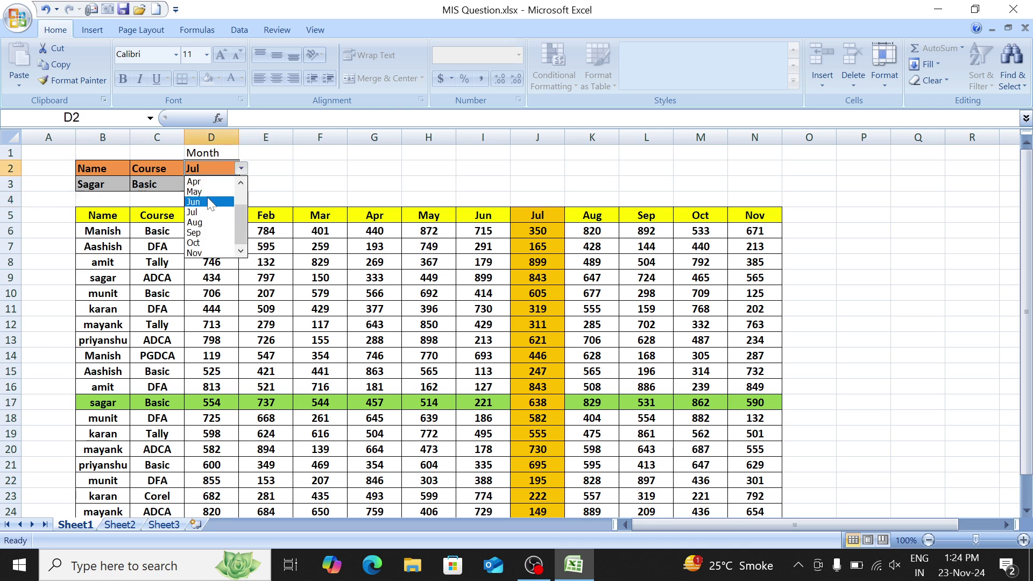
click(195, 182)
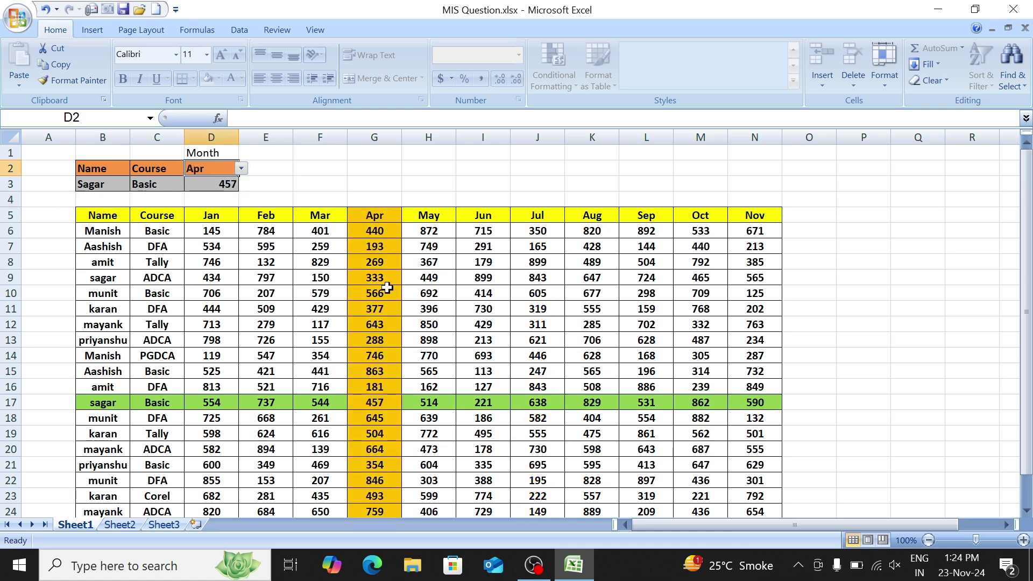
click(359, 405)
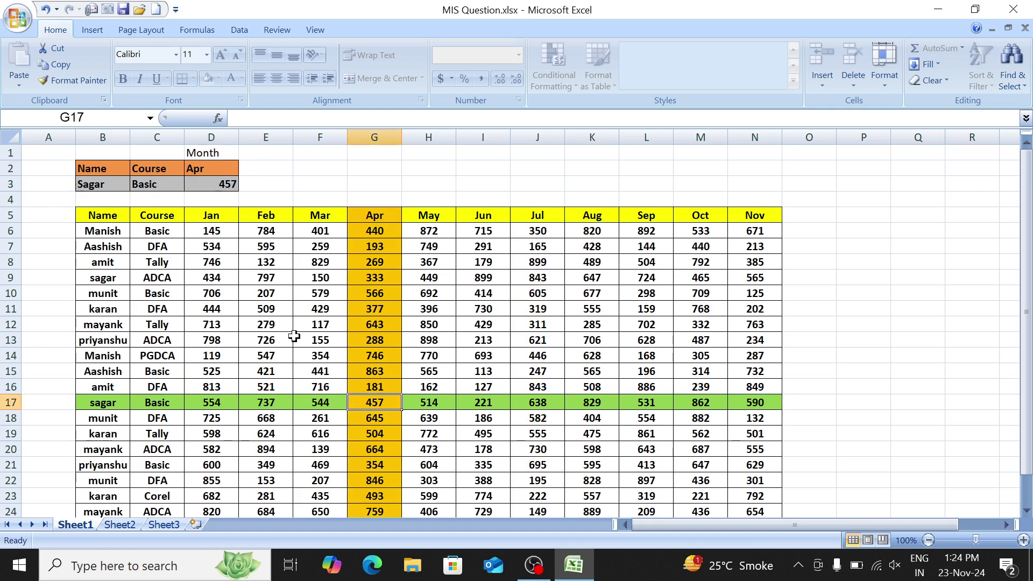
click(211, 189)
click(309, 219)
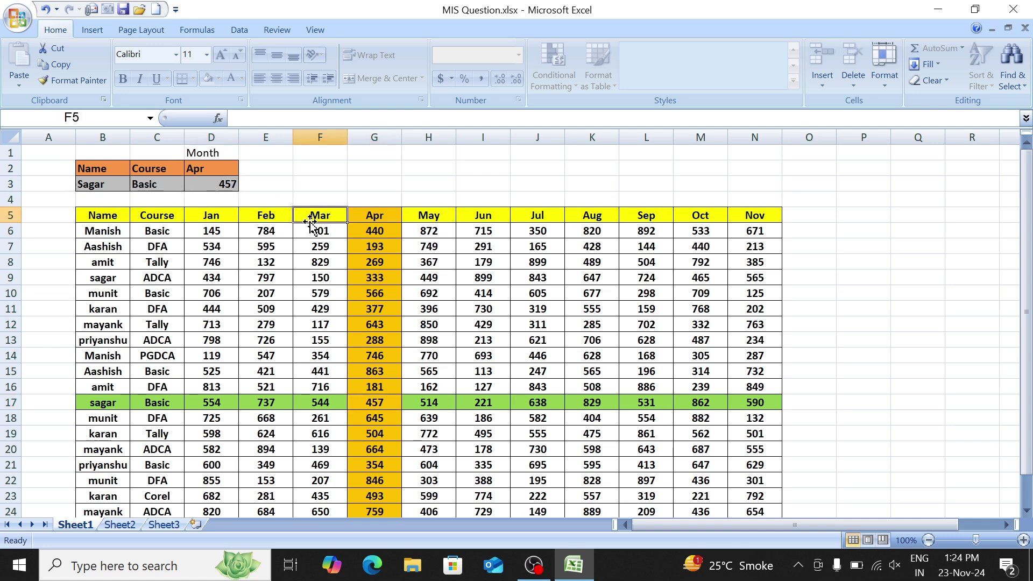
Step: Open Sheet2, widen columns B and C, and review the data table
click(119, 525)
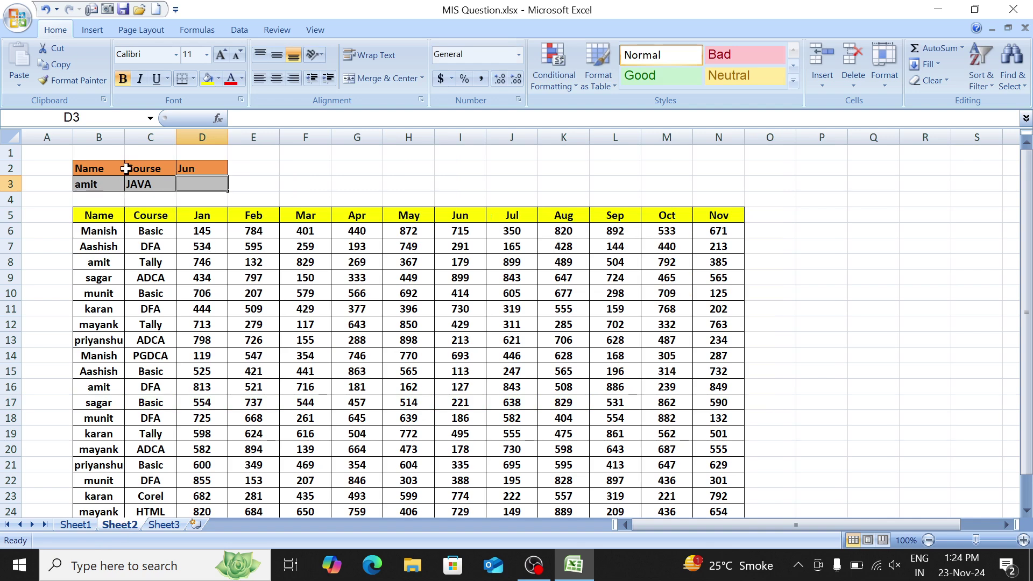
drag(124, 138, 194, 134)
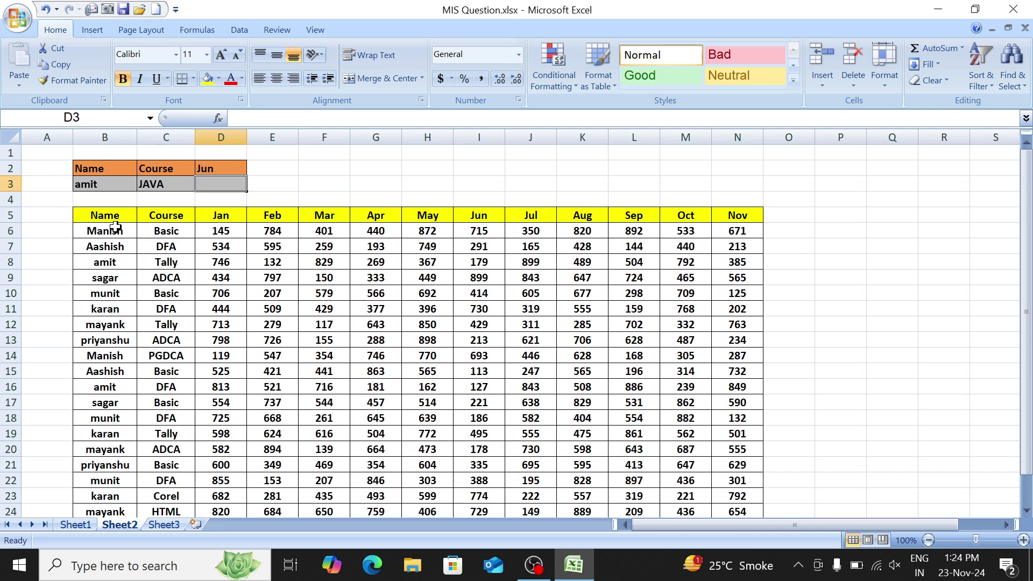
drag(108, 215, 507, 429)
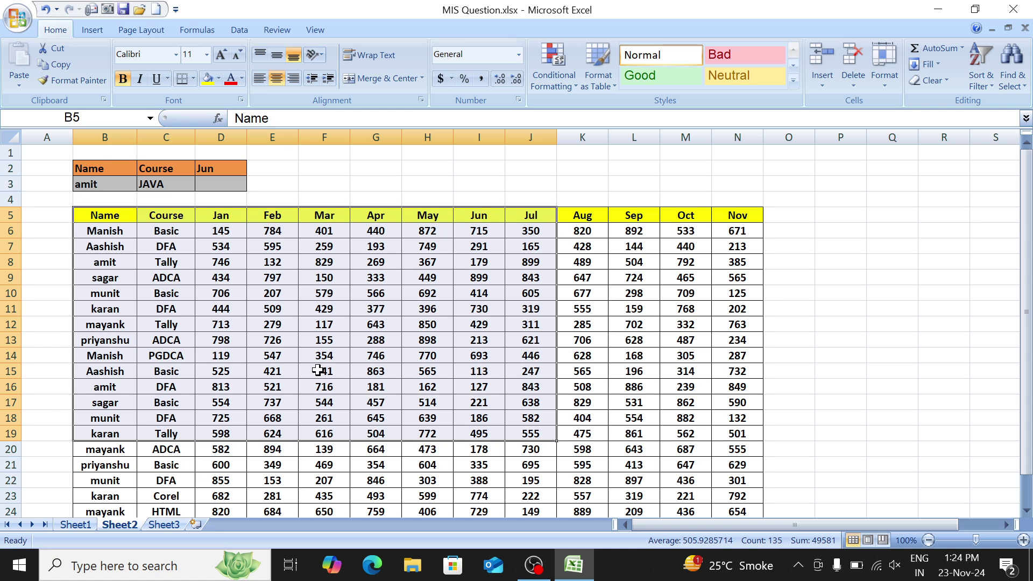
key(Left)
key(Right)
key(Right)
key(Right)
key(Up)
key(Up)
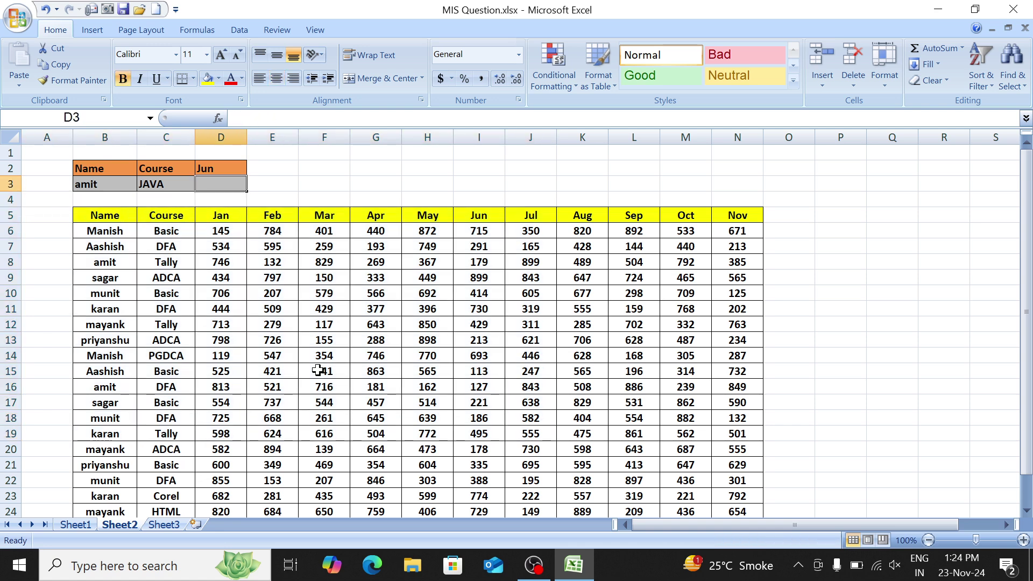
text(=ind)
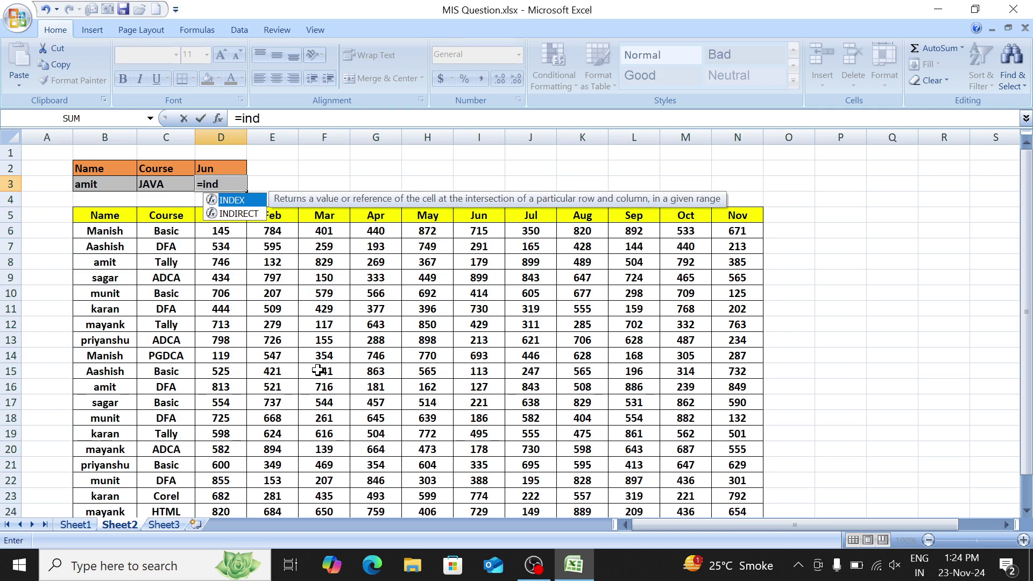
key(Tab)
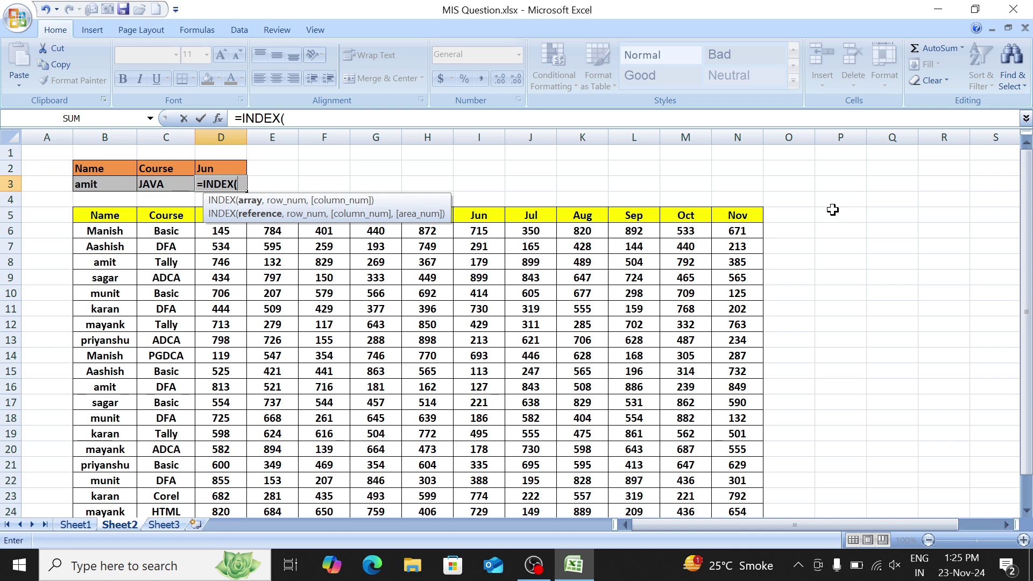
key(BackSpace)
key(BackSpace)
key(BackSpace)
key(BackSpace)
key(BackSpace)
key(BackSpace)
key(Escape)
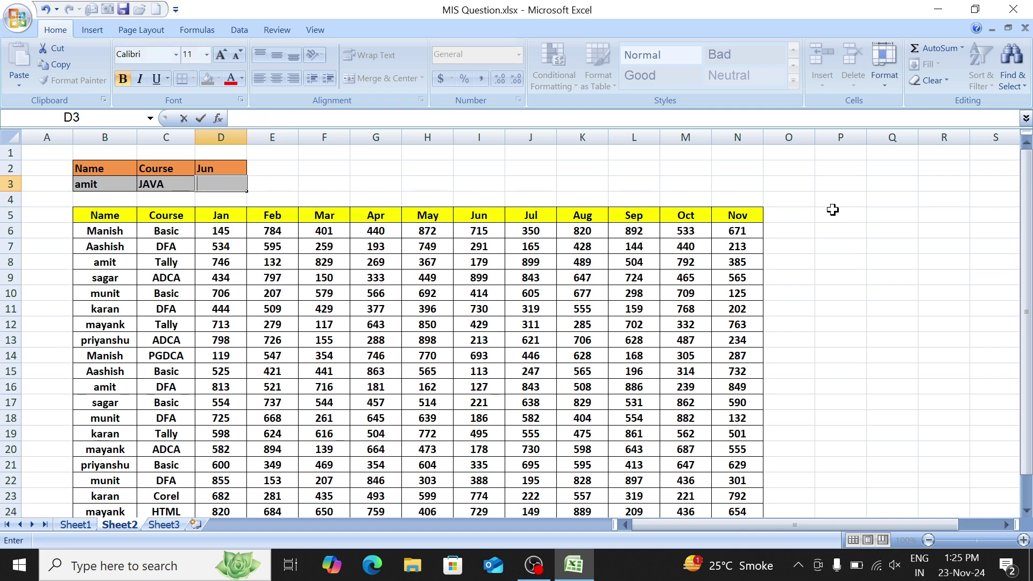
key(Down)
key(Up)
key(Left)
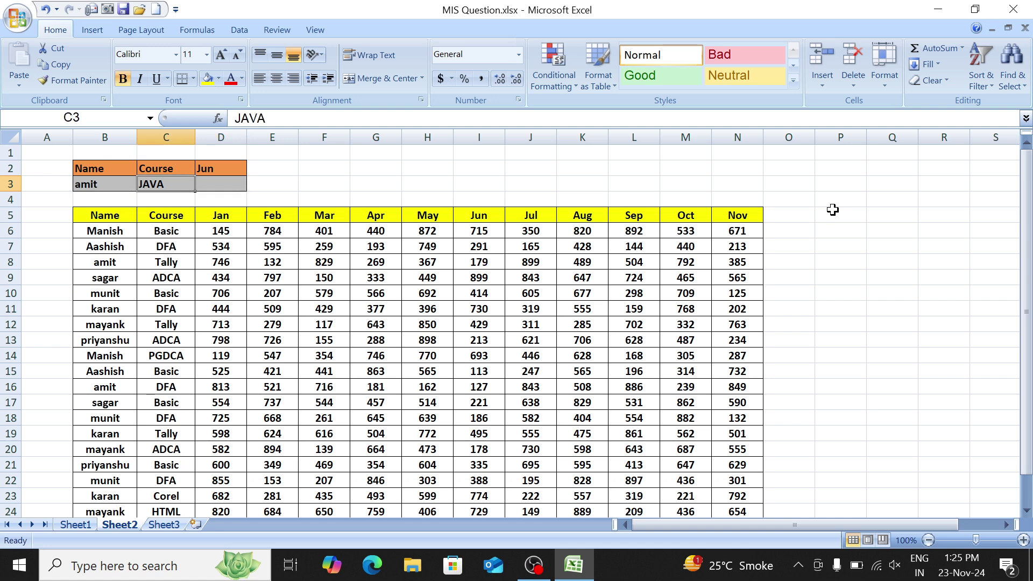
Step: Search the table for the rows matching the name in B3 and examine the course listed in each
key(Down)
key(Down)
key(Down)
key(Down)
key(Down)
key(Down)
key(Down)
key(Down)
key(Down)
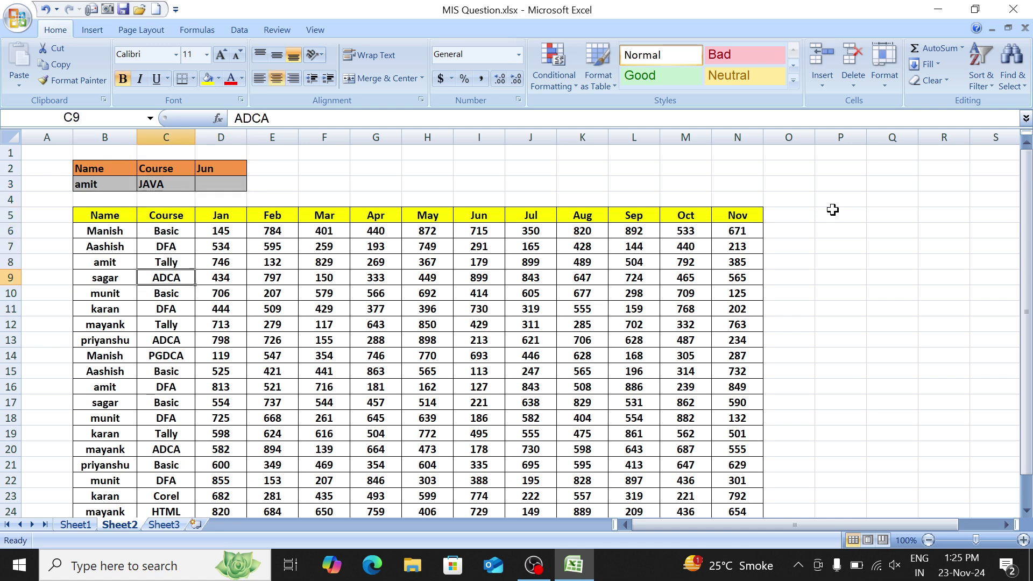
key(Down)
key(Down)
key(Down)
key(Down)
key(Left)
key(shift+Right)
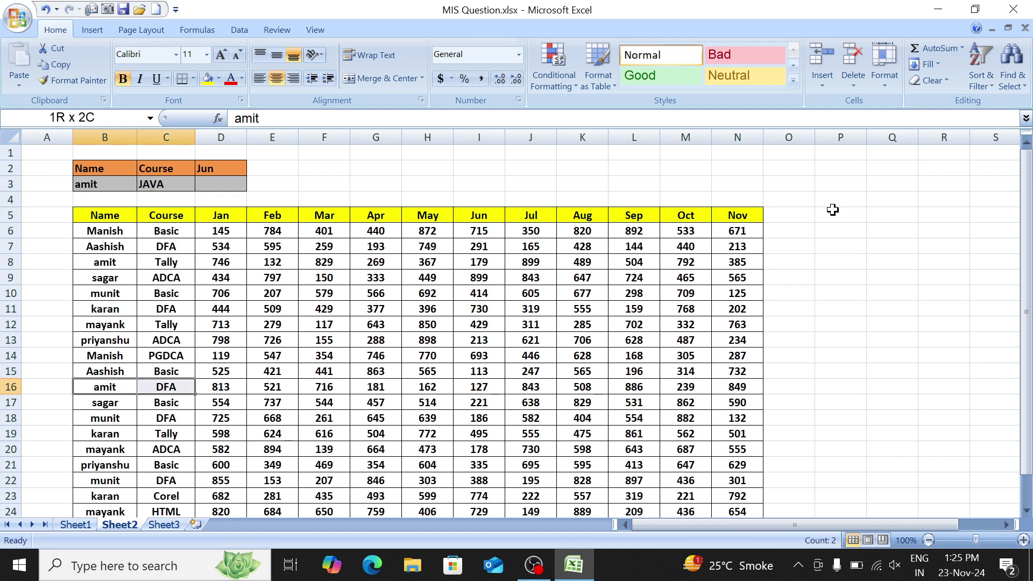
key(Up)
key(Up)
key(Up)
key(Up)
key(Up)
key(Up)
key(Up)
key(Up)
key(Up)
key(Up)
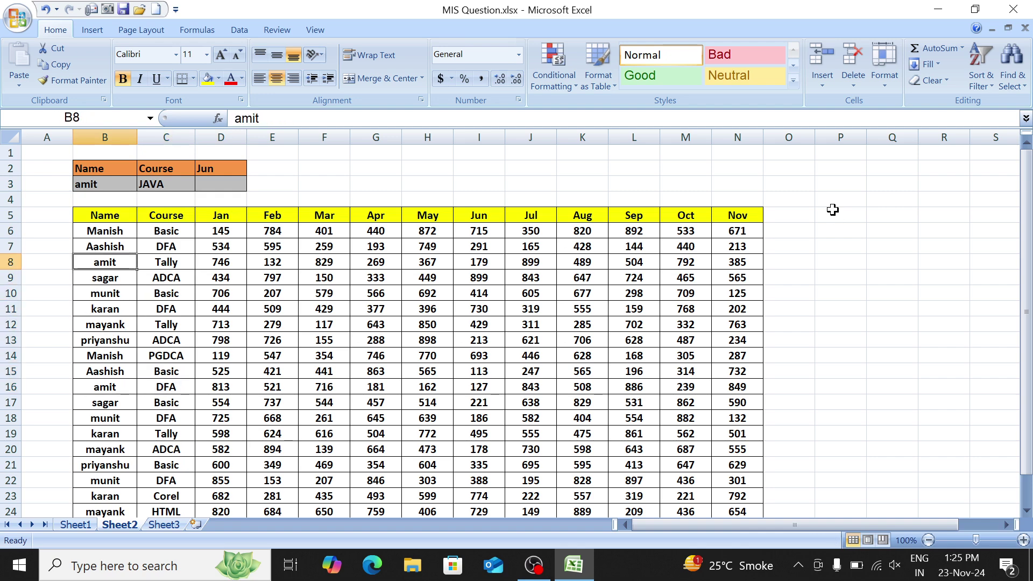
Step: Change the lookup course in C3 to Tally
key(Up)
key(Up)
key(Right)
key(Up)
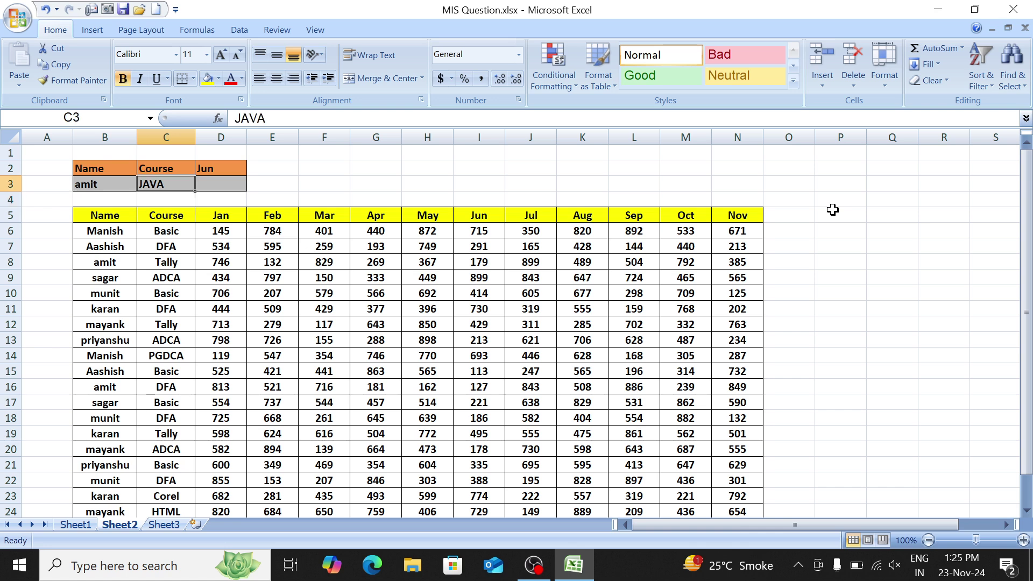
text(Tally)
key(Tab)
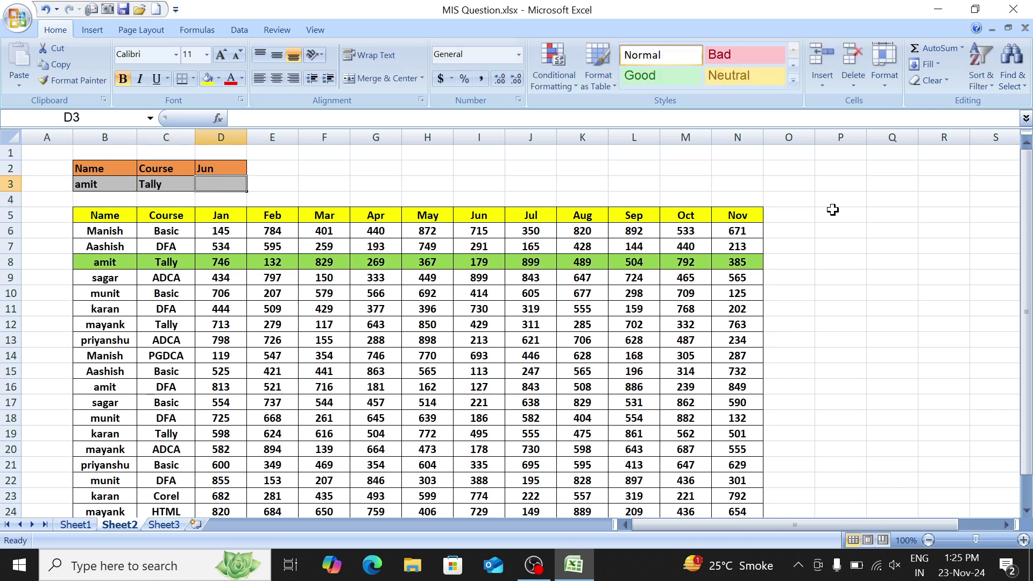
Step: Clear the conditional formatting rules from the entire sheet
key(Down)
key(Down)
key(Down)
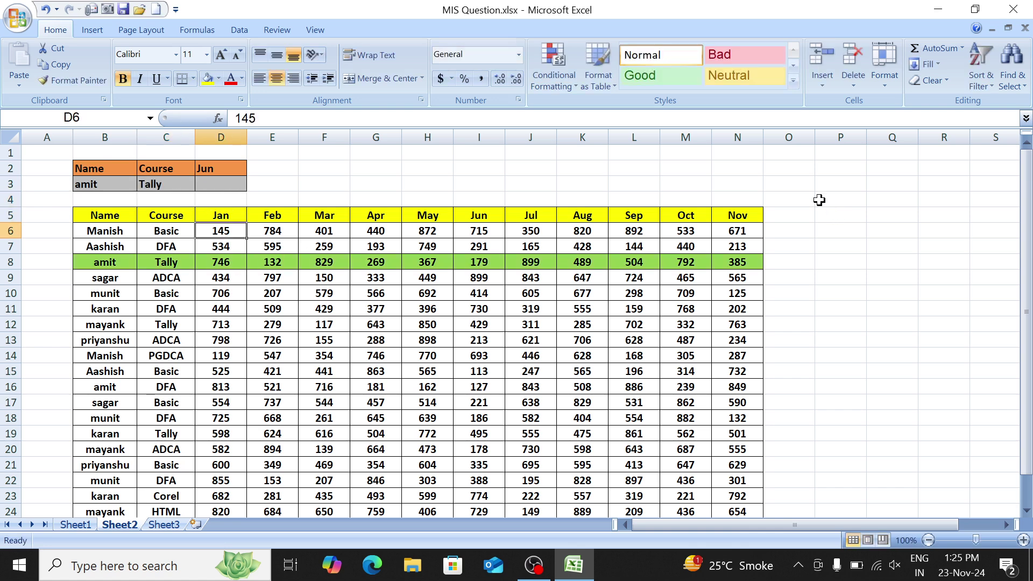
click(548, 68)
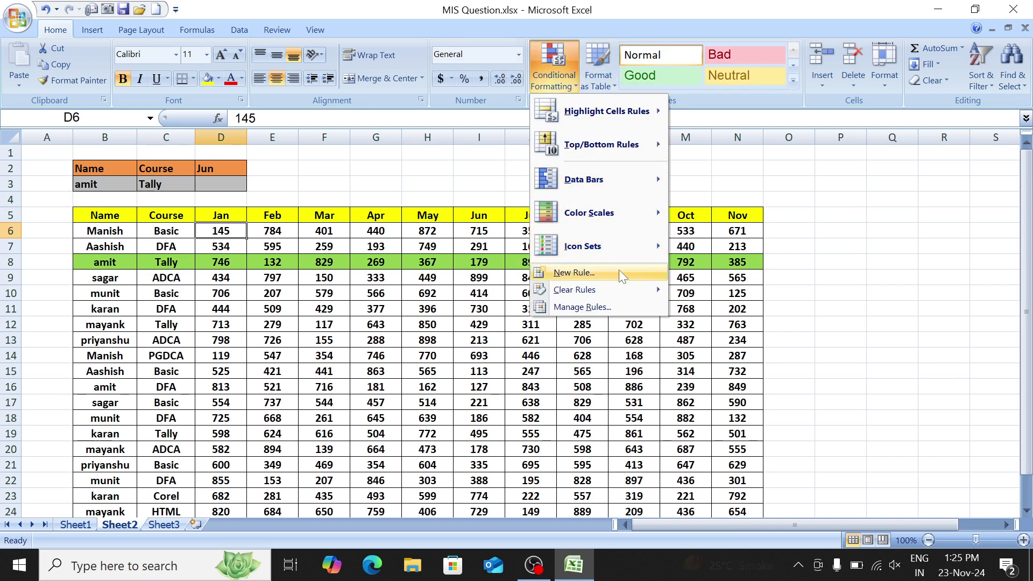
mouse_move(623, 296)
click(705, 305)
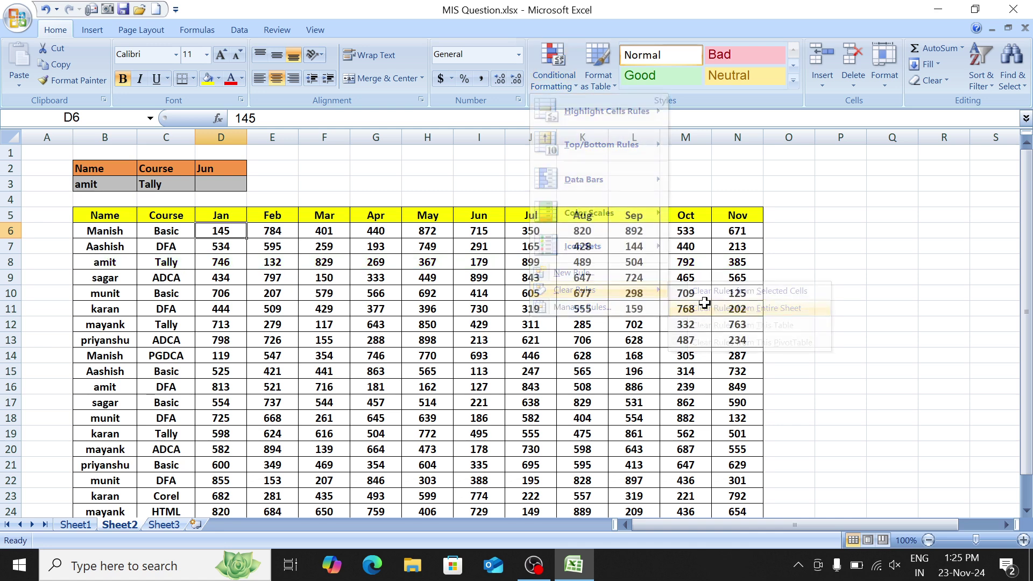
key(Right)
key(Up)
key(Left)
key(Up)
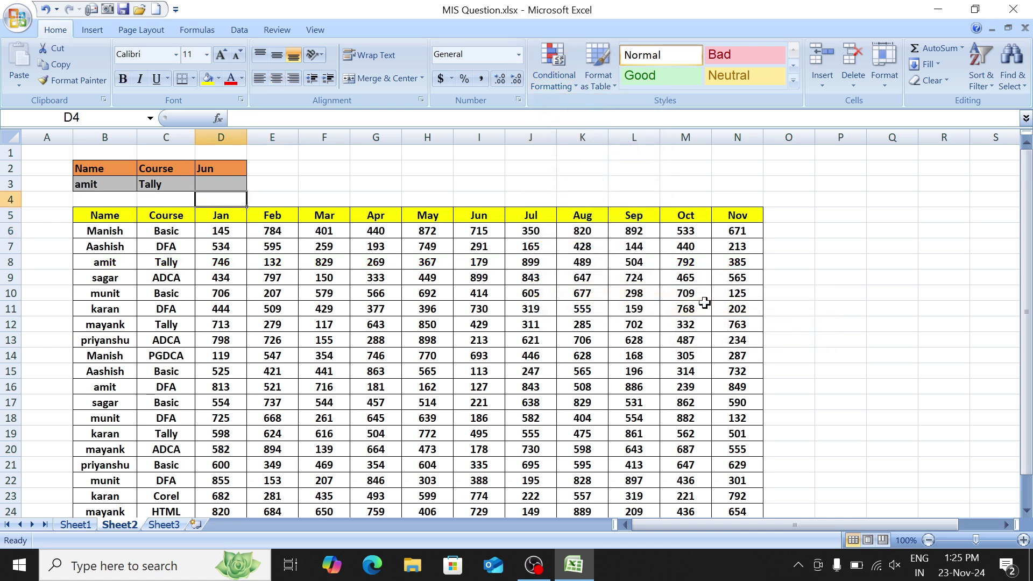
key(Up)
text(=INDEX()
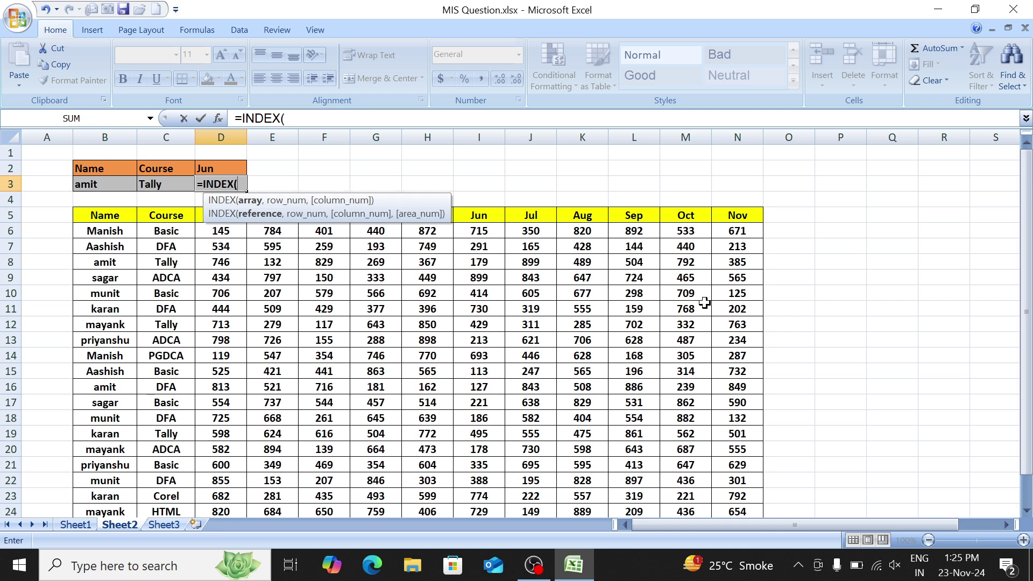
click(124, 216)
drag(124, 216, 737, 496)
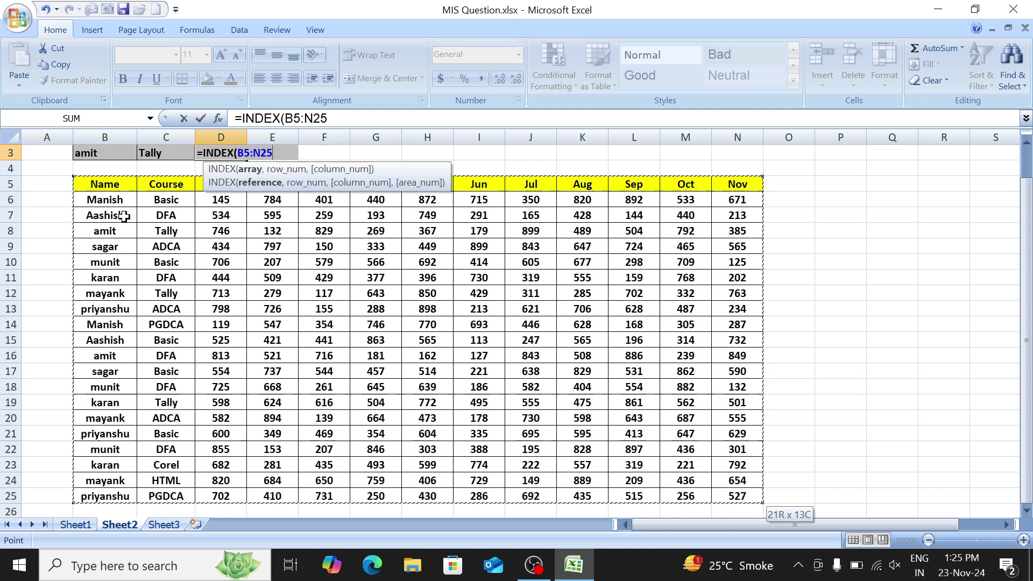
text(,)
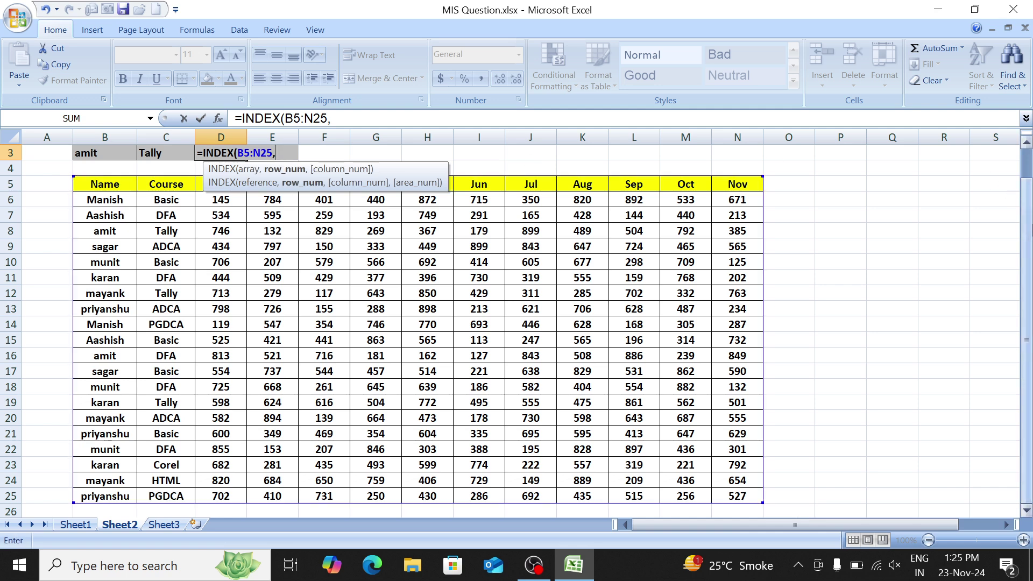
scroll(1028, 231, up, 1)
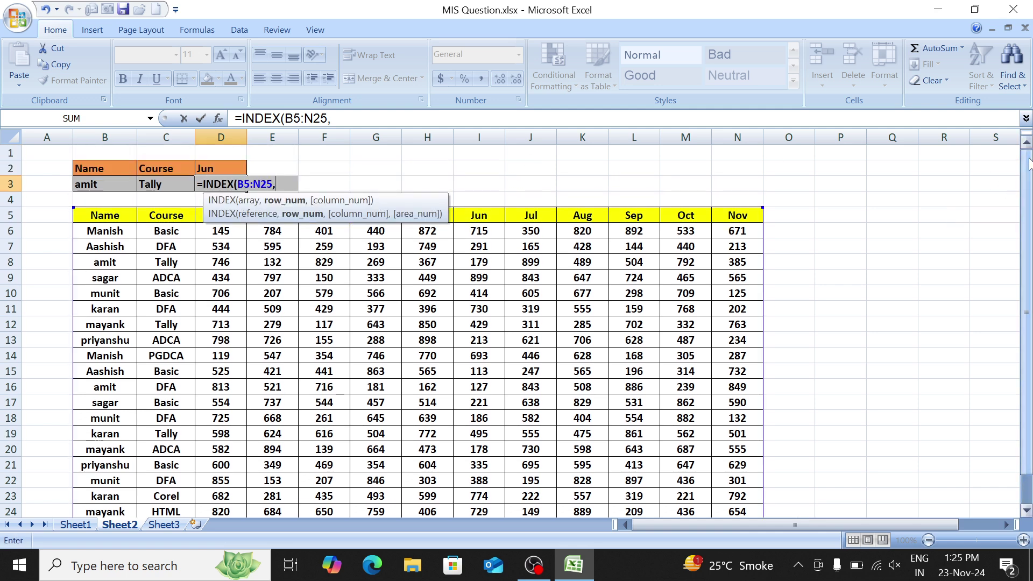
key(BackSpace)
key(BackSpace)
key(BackSpace)
key(BackSpace)
key(BackSpace)
key(BackSpace)
key(BackSpace)
key(BackSpace)
key(BackSpace)
key(BackSpace)
key(BackSpace)
key(BackSpace)
key(BackSpace)
key(BackSpace)
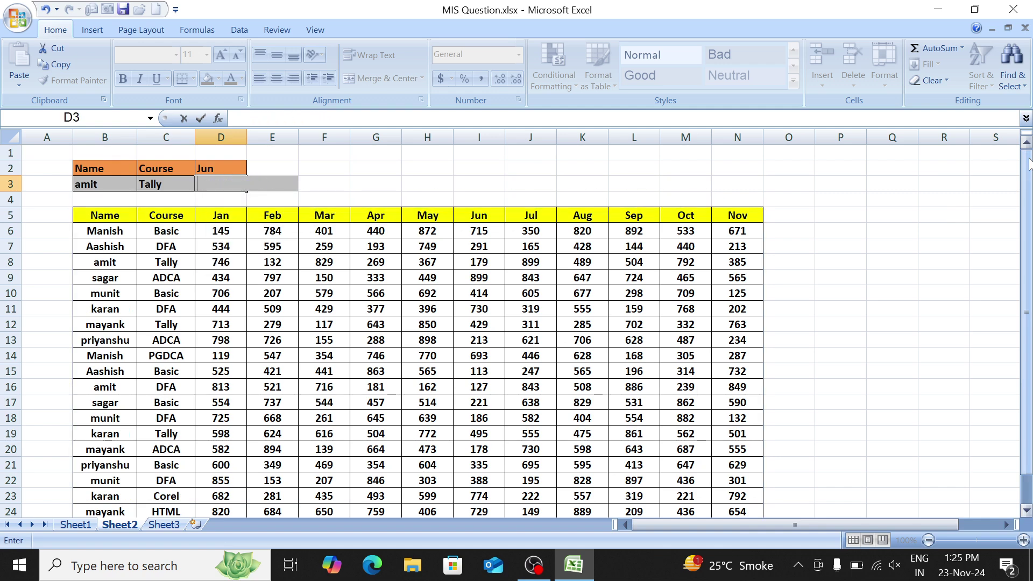
key(Return)
Step: Compare the name and course criteria in B3 and C3 with the table's Name and Course columns
key(Up)
key(Left)
key(Left)
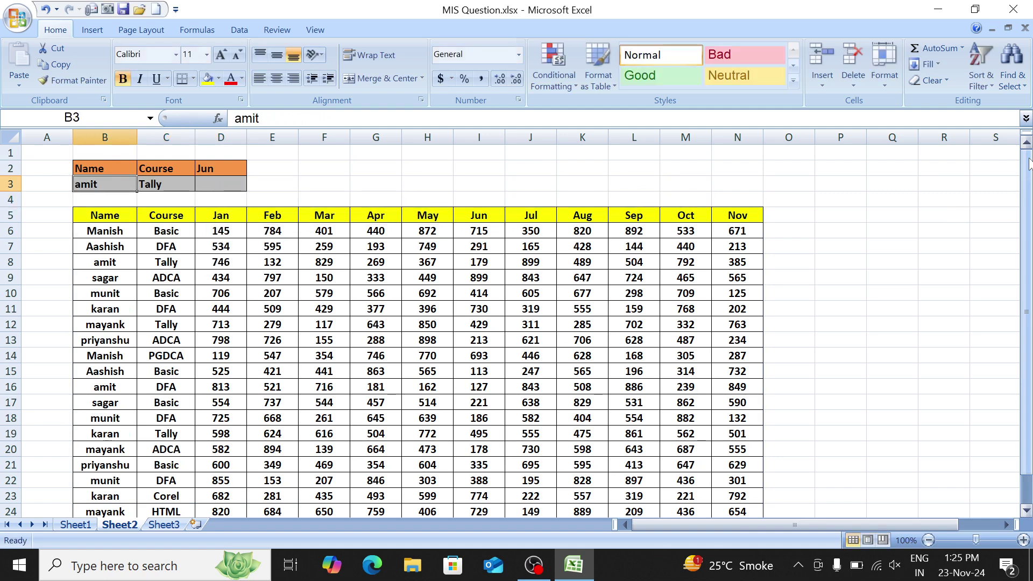
key(Down)
key(Down)
key(Down)
key(Up)
key(shift+Down)
key(shift+Down)
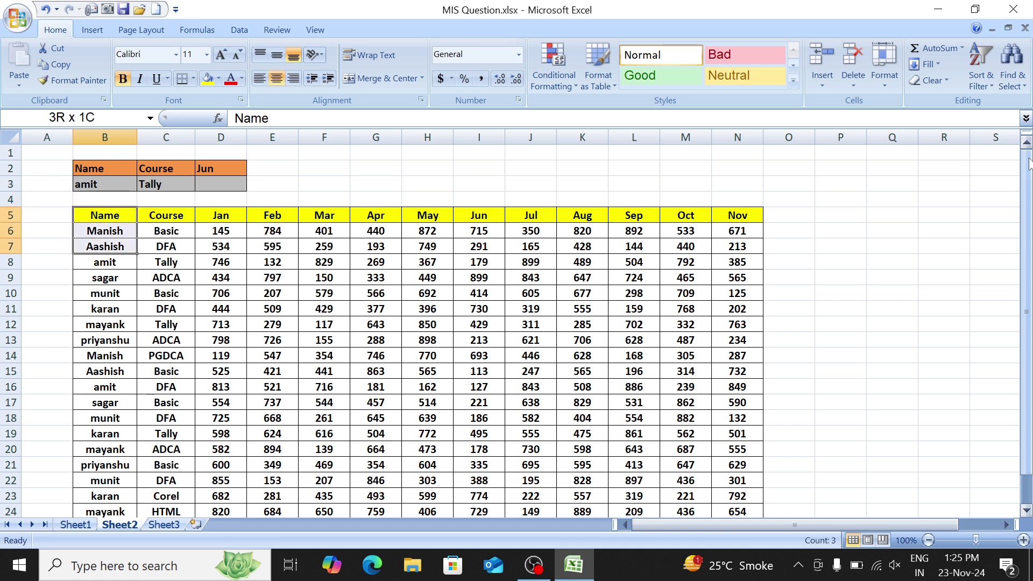
key(shift+Down)
key(shift+Down)
key(Right)
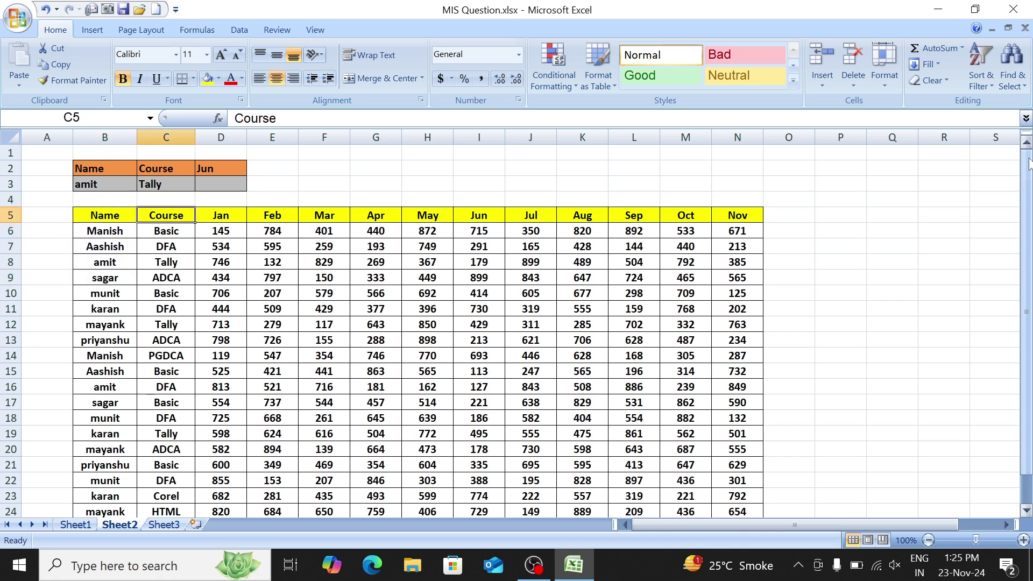
key(Up)
key(Up)
key(Up)
key(shift+Down)
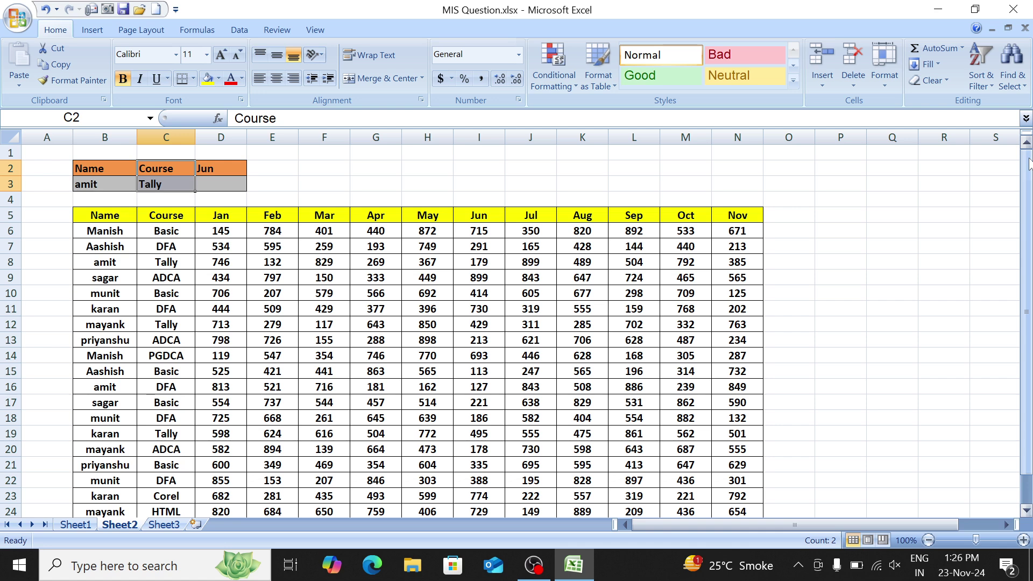
Step: Start a separate lookup example by entering the header Name in G2 and the student's name from B3 in G3
key(Left)
key(Right)
key(Right)
key(Right)
key(Right)
key(Right)
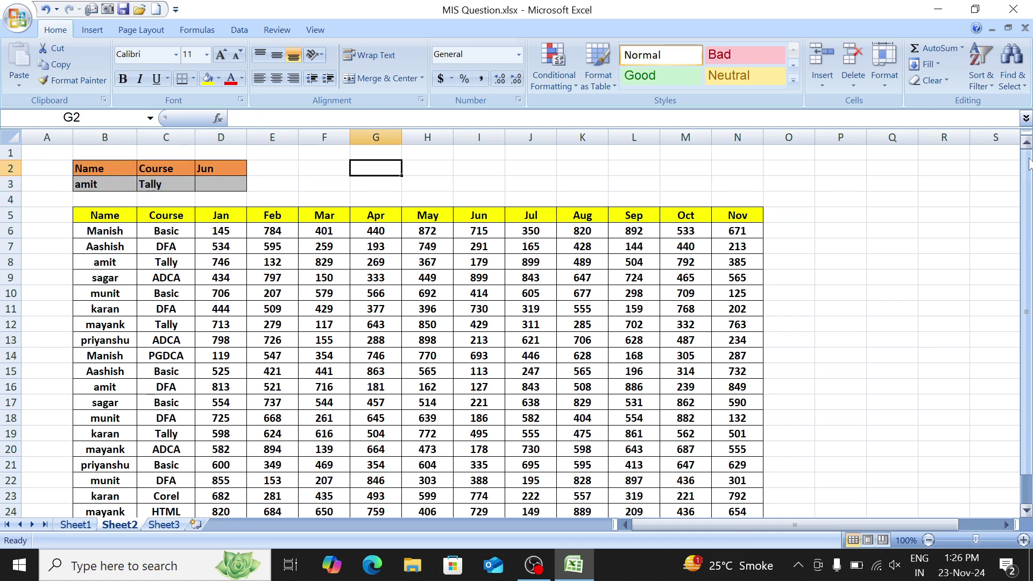
text(Name)
key(Tab)
key(Return)
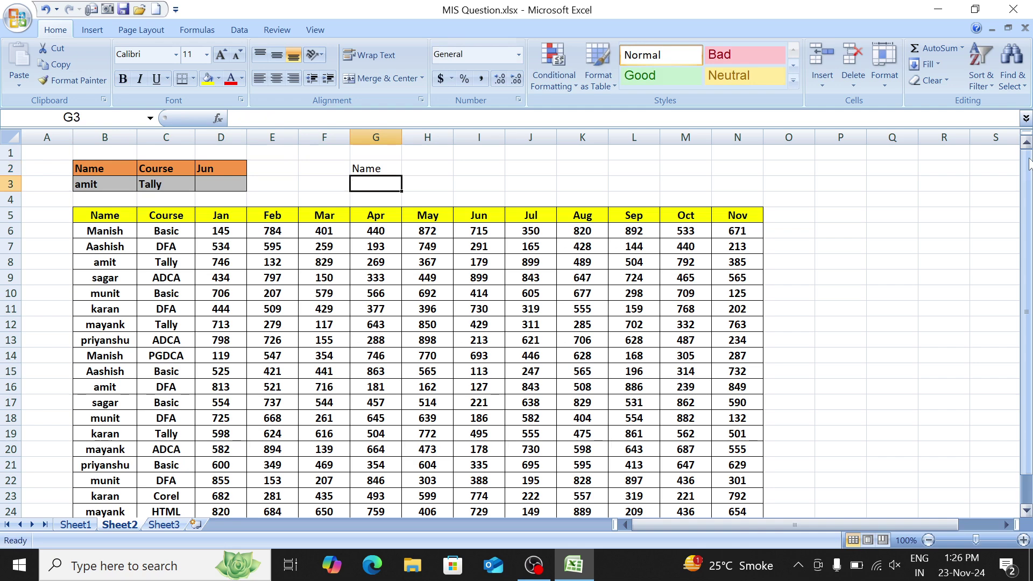
text(Amit)
key(Tab)
key(Up)
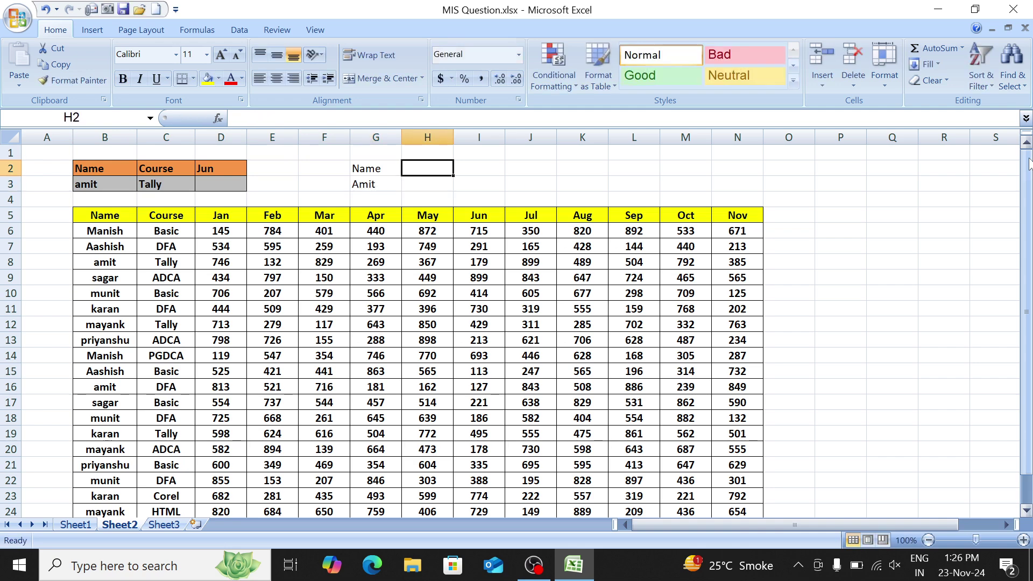
Step: Enter the month Jun in H2 and begin an INDEX formula in H3
text(Jun)
key(Return)
text(=ind)
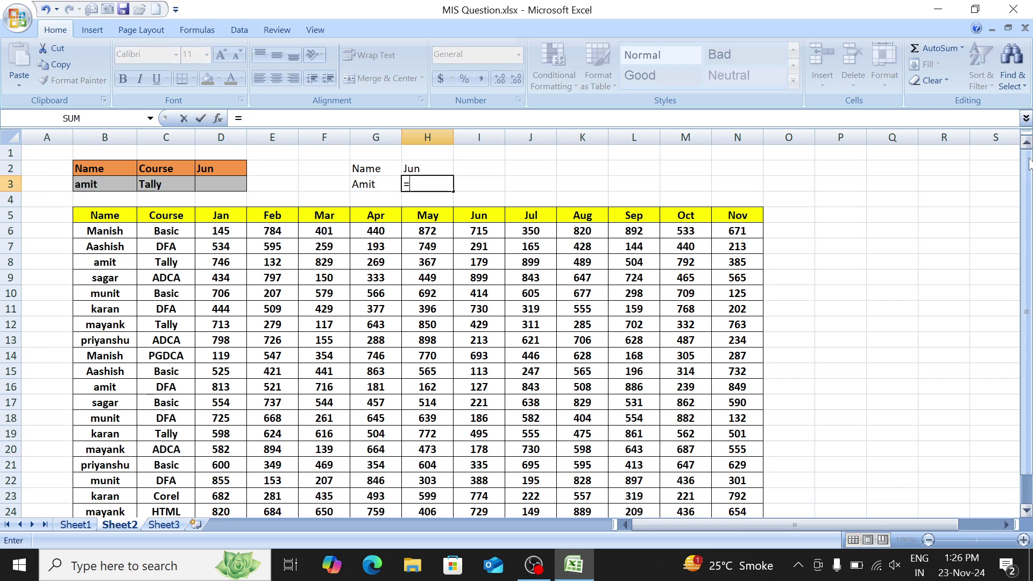
key(Tab)
key(Down)
key(Down)
key(Down)
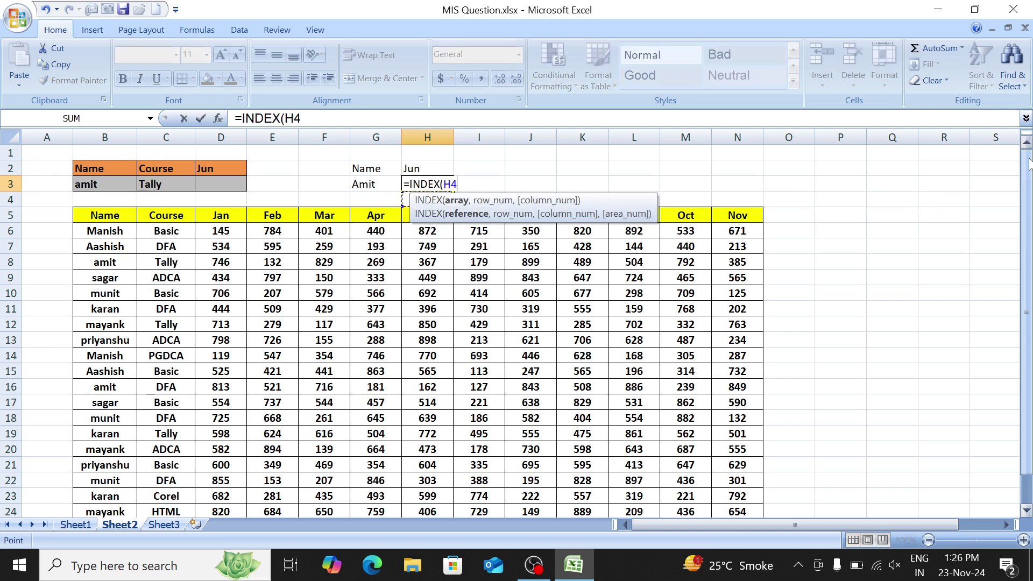
key(Left)
key(Left)
key(Left)
key(Left)
key(Left)
key(Up)
key(Left)
key(ctrl+shift+Right)
key(ctrl+shift+Down)
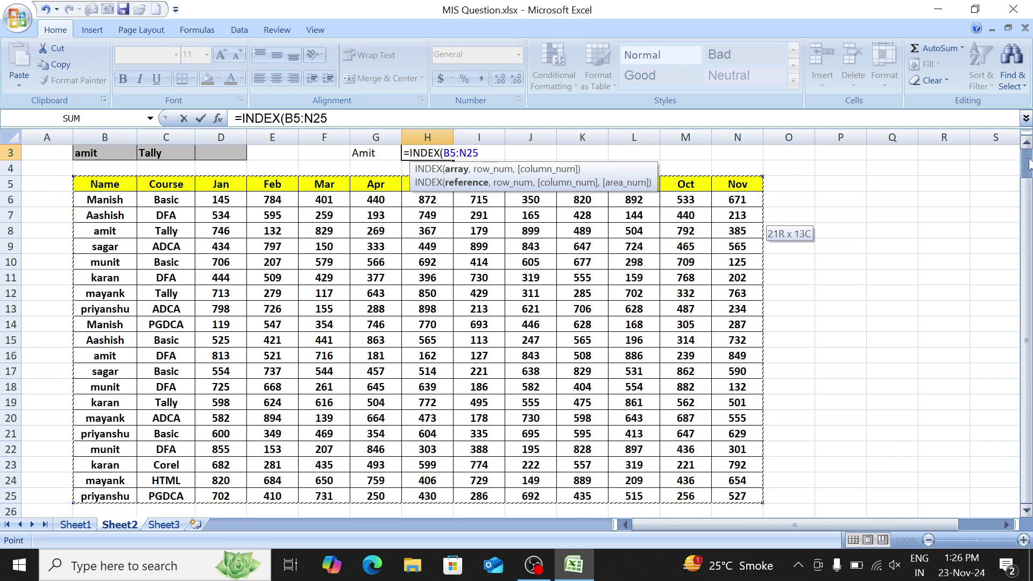
scroll(1021, 169, up, 1)
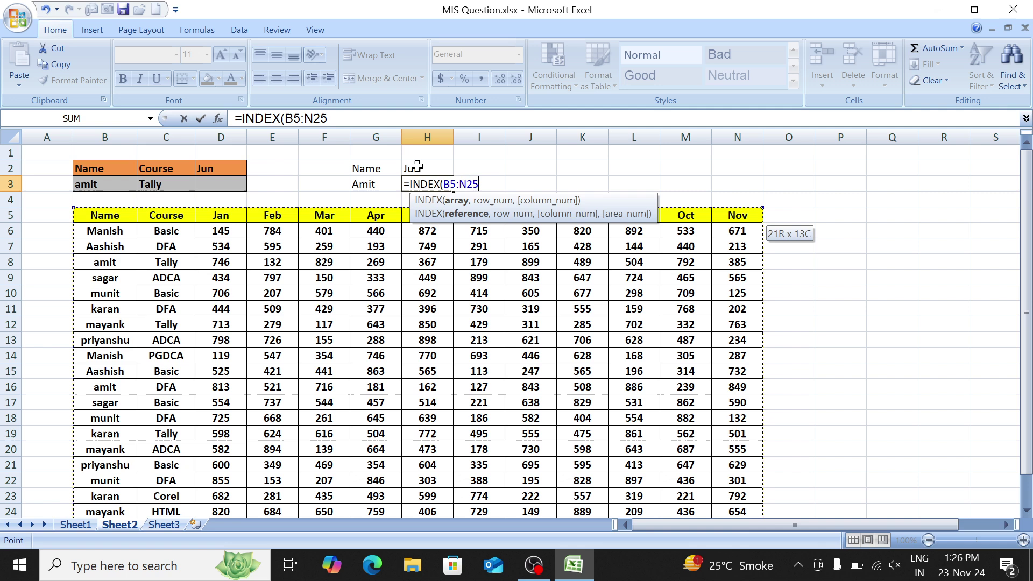
key(BackSpace)
key(BackSpace)
key(BackSpace)
key(BackSpace)
key(BackSpace)
key(BackSpace)
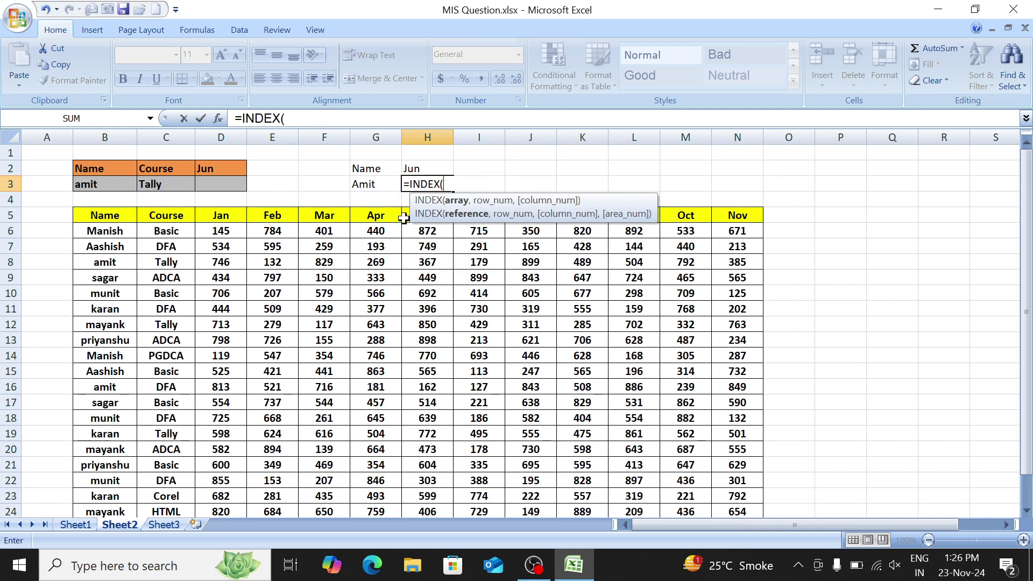
Step: Use the table's Jun column, I5:I25, as the array of the INDEX formula in H3
click(466, 221)
key(ctrl+shift+Down)
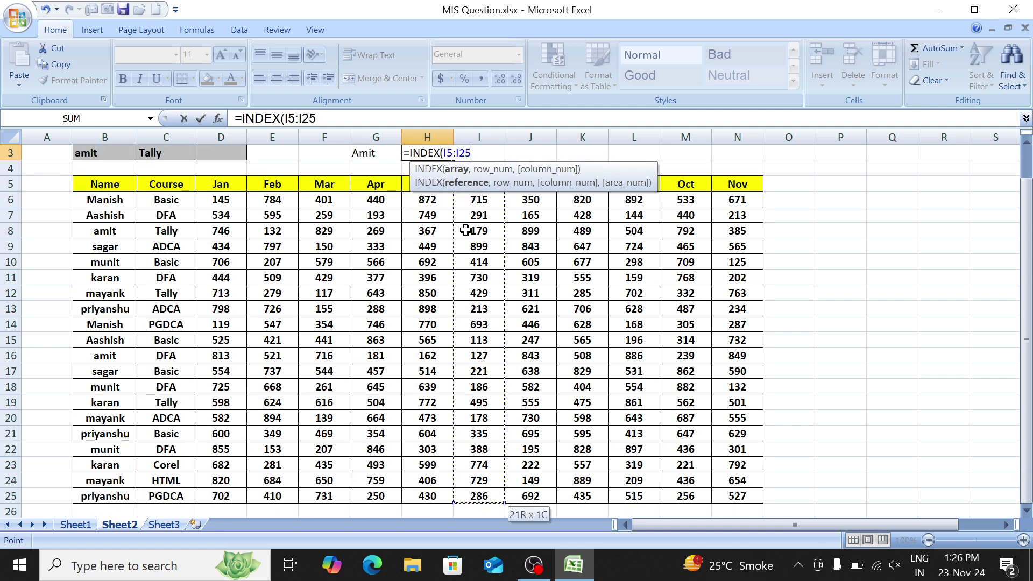
text(,)
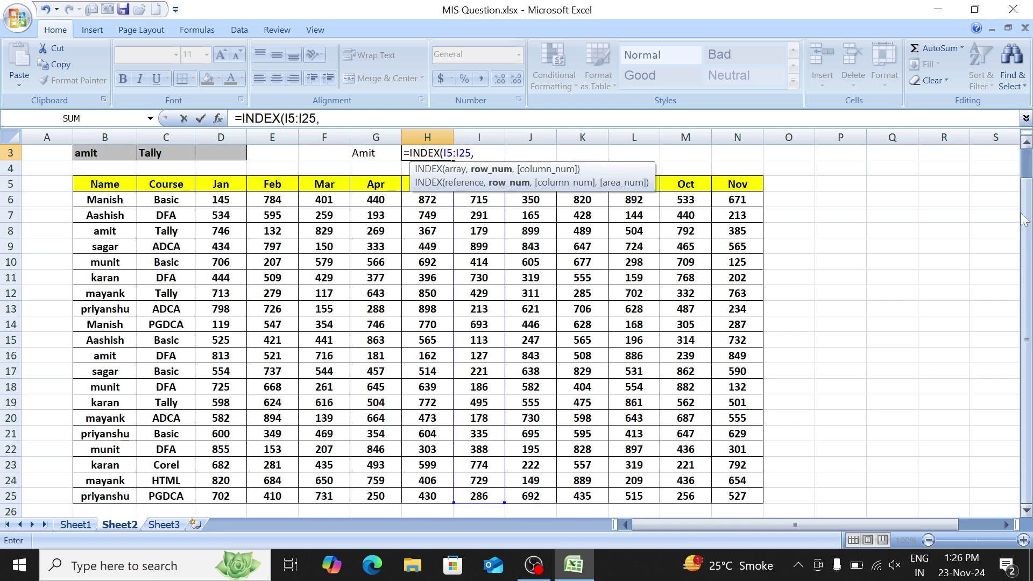
scroll(1026, 188, up, 1)
Step: Add MATCH(G3,B5:B25,0) as the row number and complete the INDEX formula in H3
text(mat)
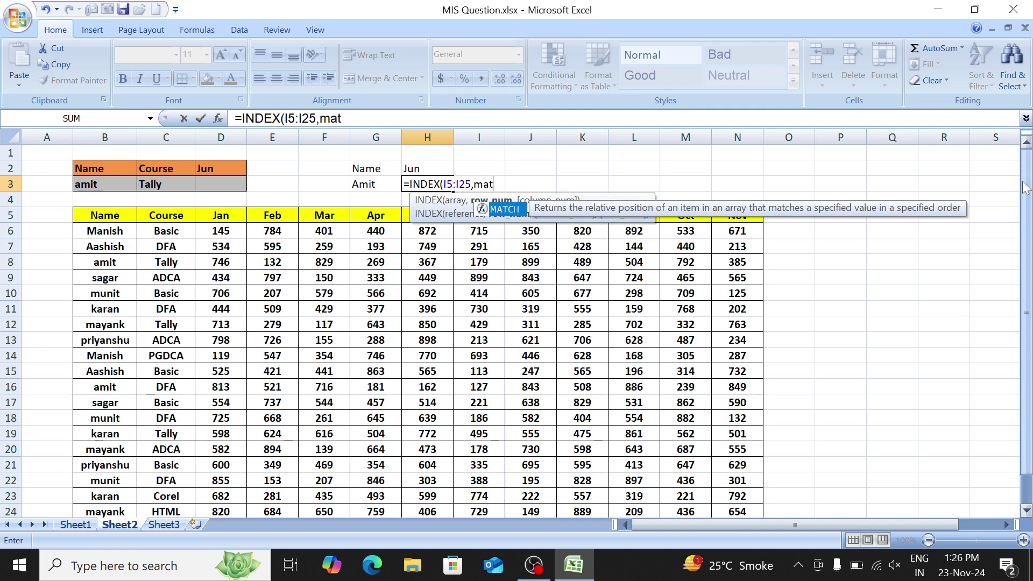
key(Tab)
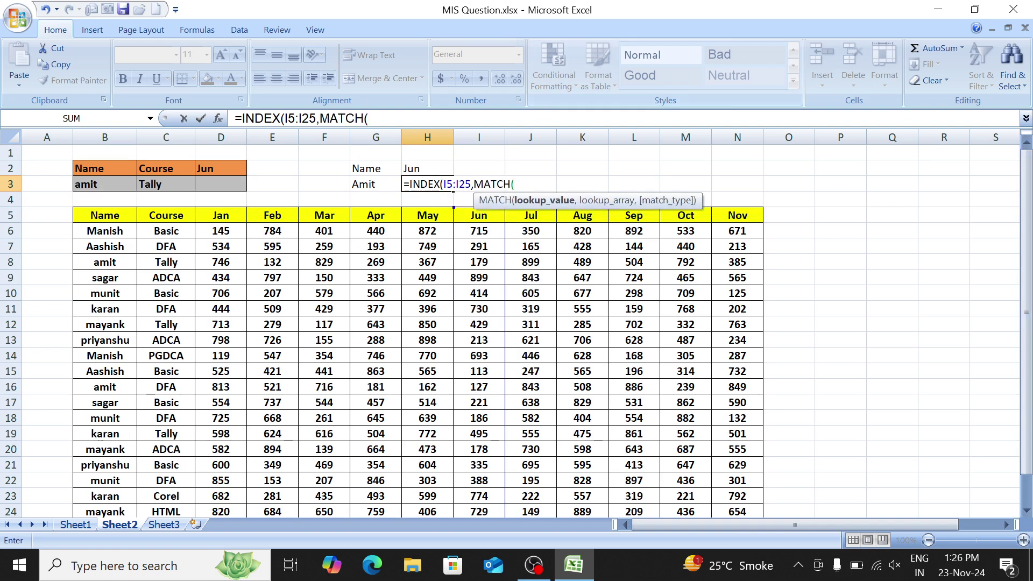
click(379, 182)
text(,)
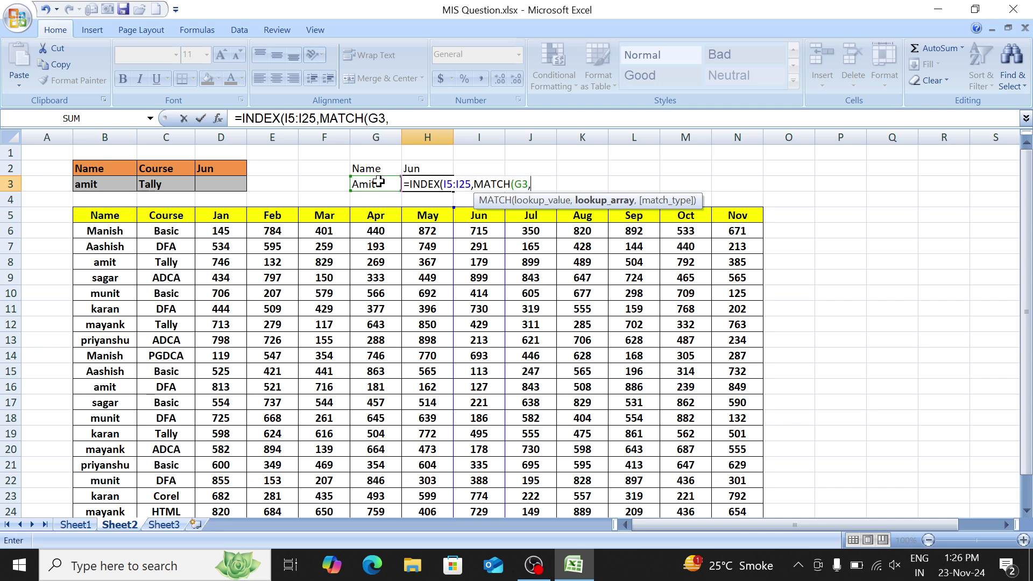
click(125, 214)
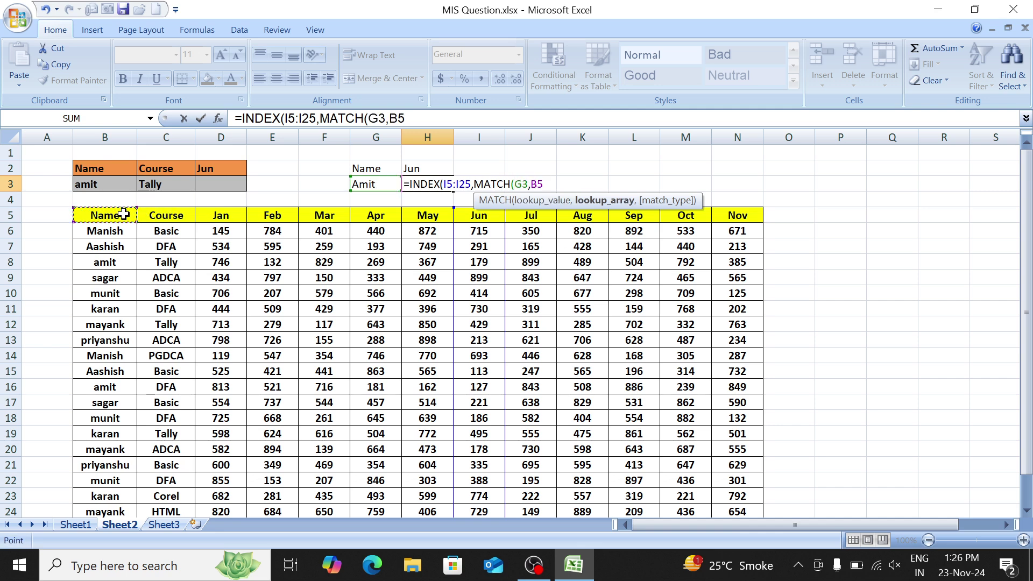
key(ctrl+shift+Down)
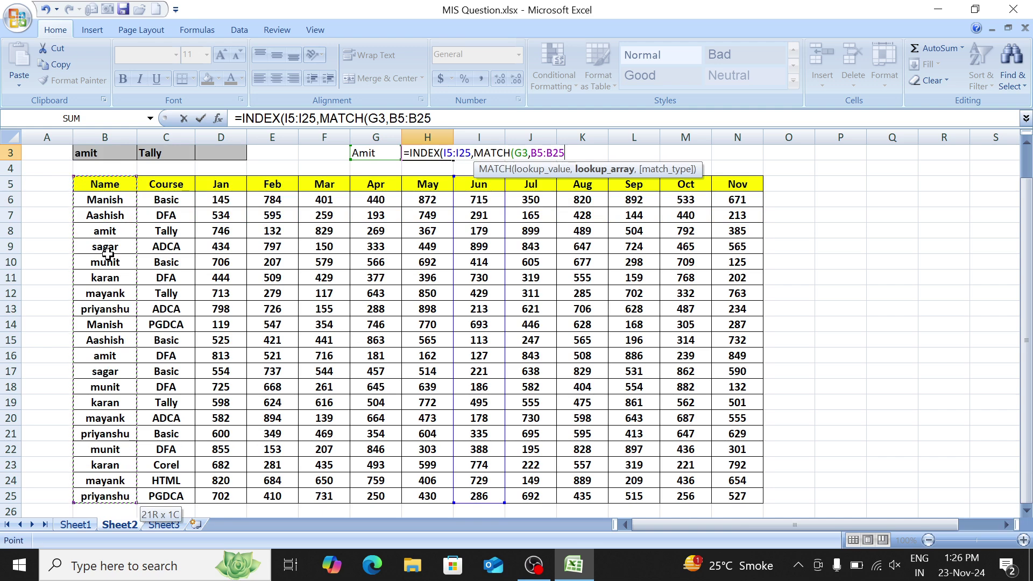
text(,0))
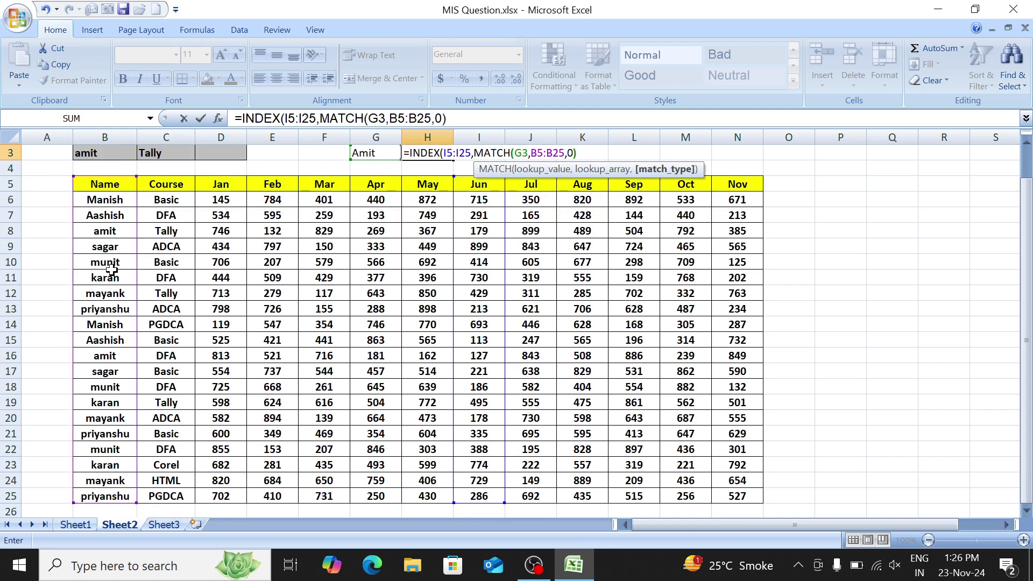
text())
key(Return)
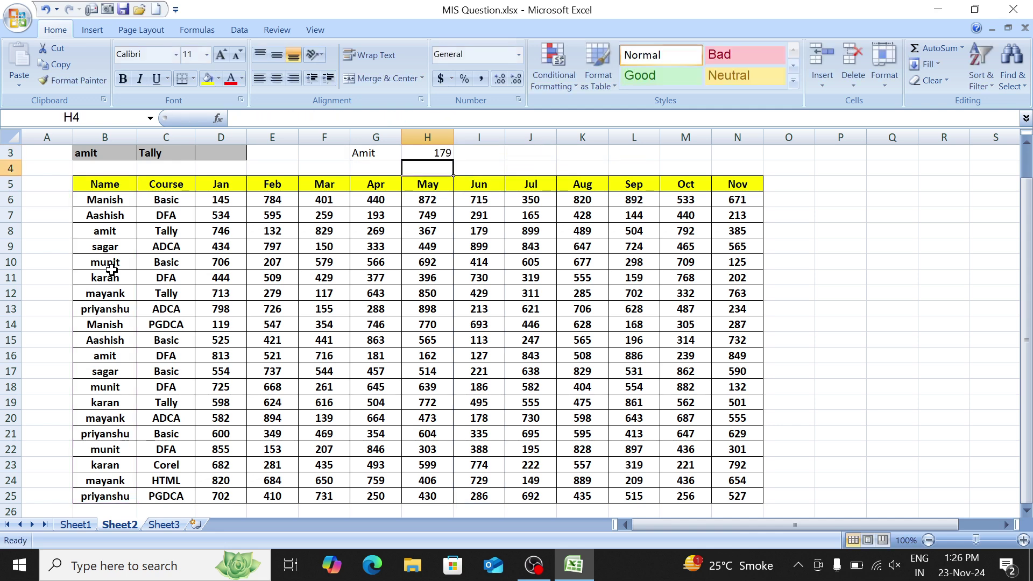
Step: Check the H3 lookup result against the matching student's Jun value in row 8 of the table
key(Up)
key(Up)
key(Up)
key(Down)
key(Down)
key(Left)
key(Left)
key(Left)
key(Left)
key(Left)
key(Left)
key(Left)
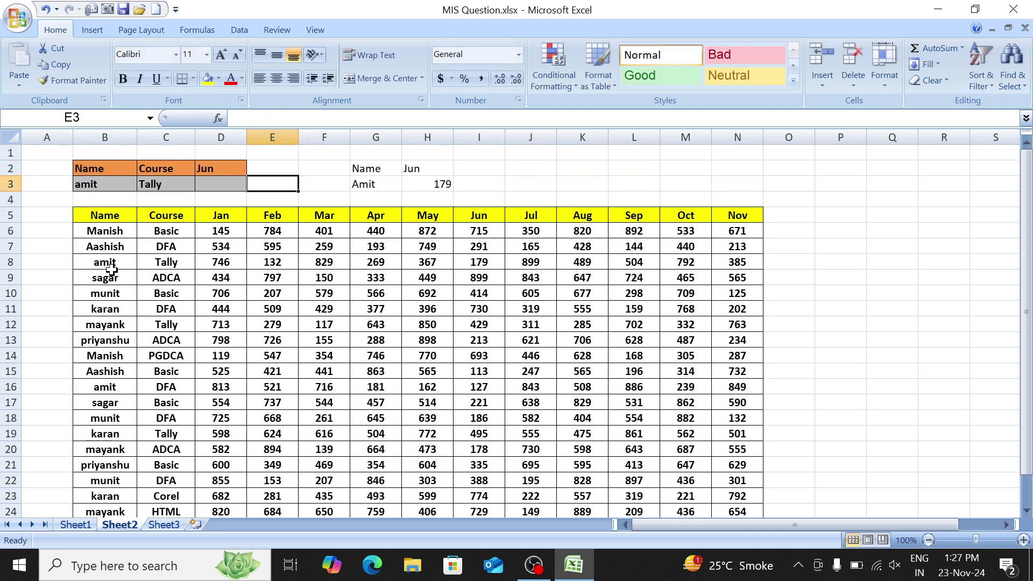
key(Down)
key(Down)
key(Right)
key(Down)
key(Down)
key(Down)
key(Down)
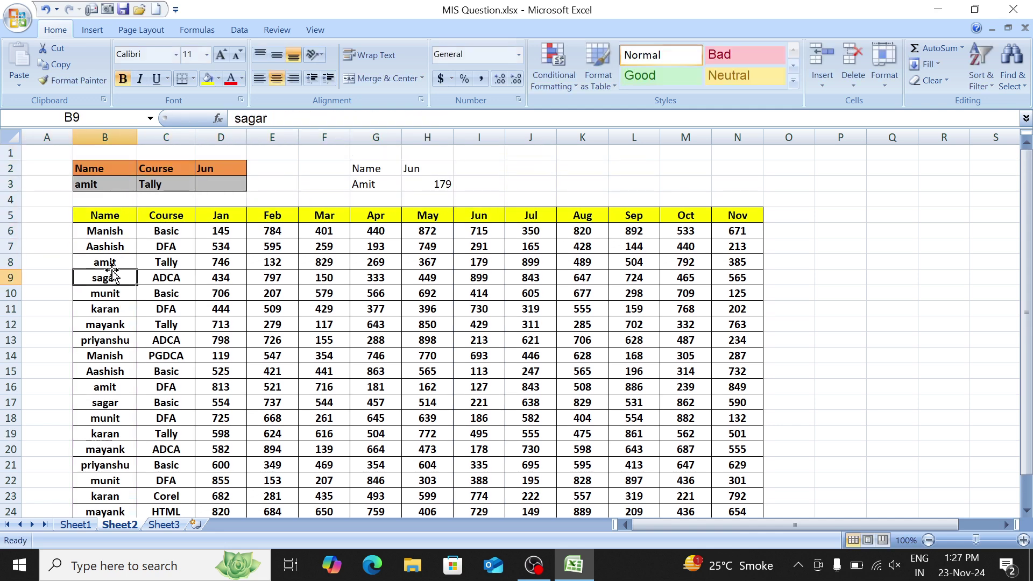
key(Up)
key(shift+Right)
key(shift+Right)
key(shift+Right)
key(shift+Right)
key(shift+Right)
key(shift+Right)
key(shift+Right)
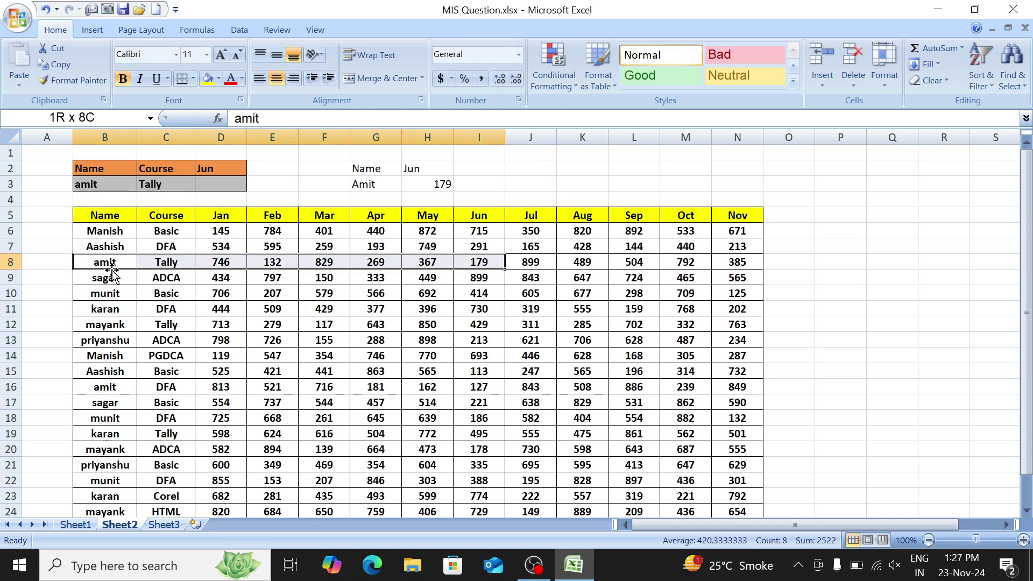
key(Right)
key(Right)
key(Right)
key(Right)
key(Right)
key(Right)
key(Right)
key(Right)
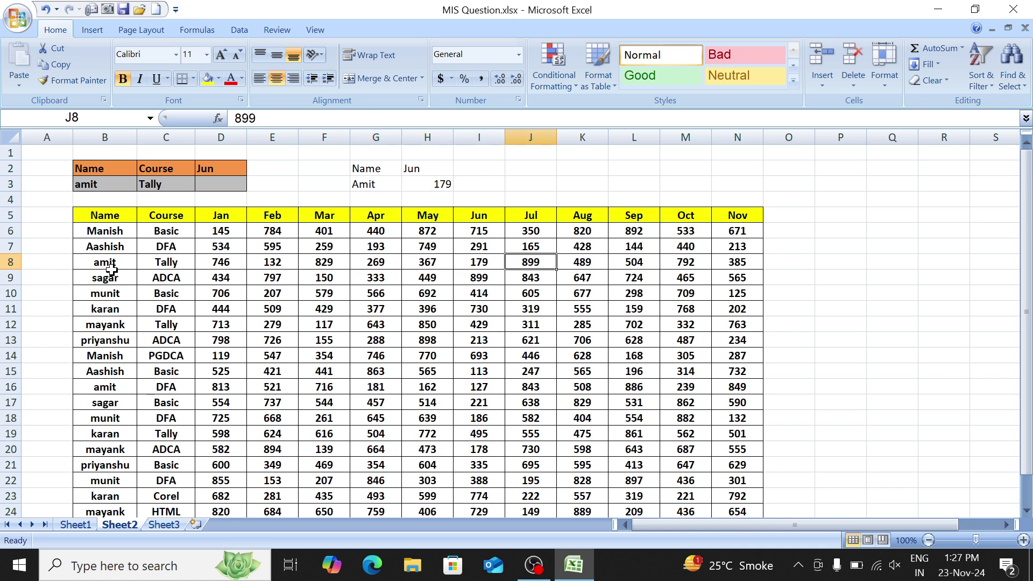
key(Left)
key(Left)
key(Left)
key(Left)
key(Left)
key(Left)
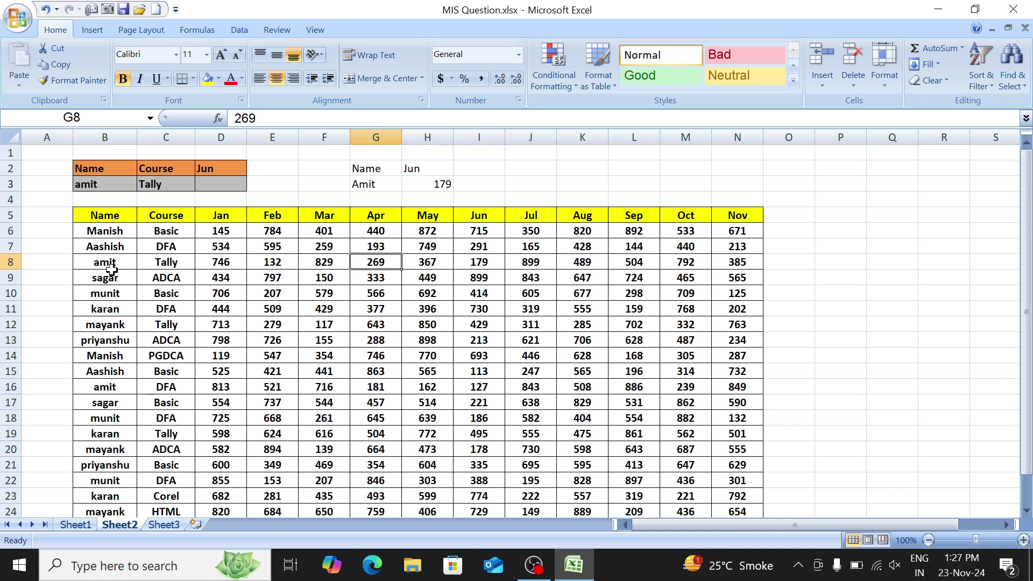
key(Left)
key(Left)
Step: Trace the student record in row 9 across the month columns towards the Jun value
click(113, 276)
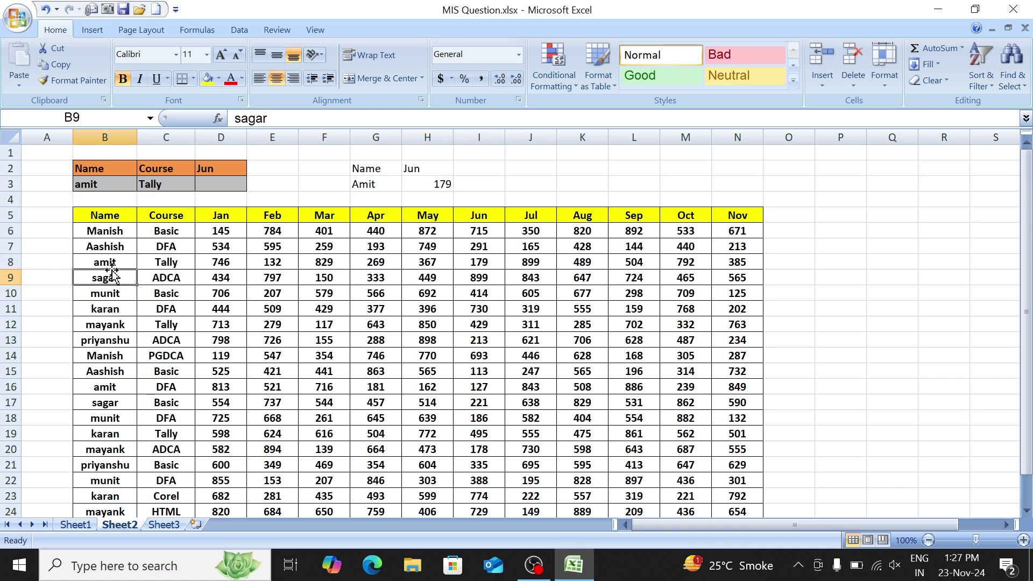
key(Right)
key(Right)
key(Right)
key(Right)
key(Right)
key(Right)
key(Right)
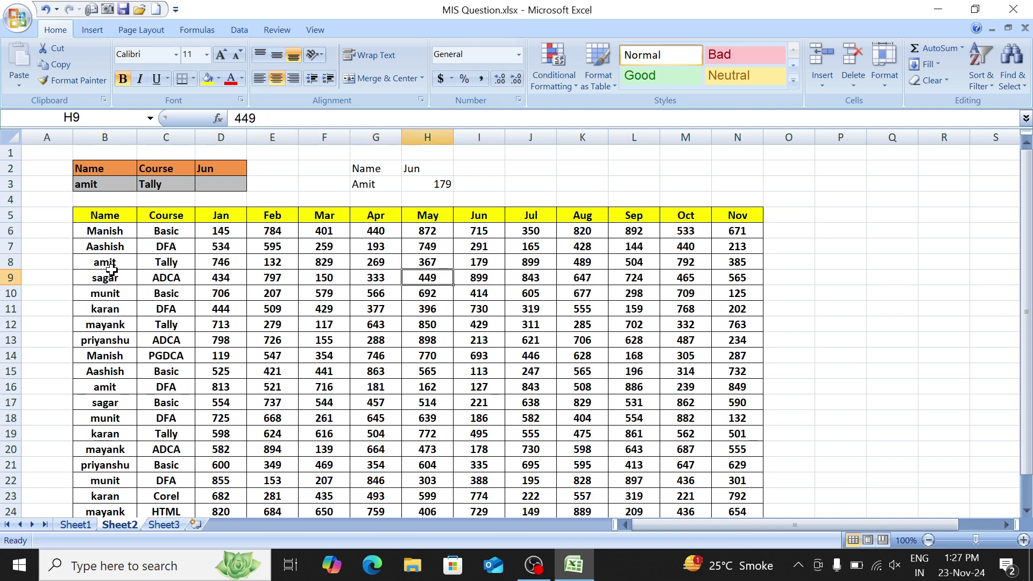
key(Up)
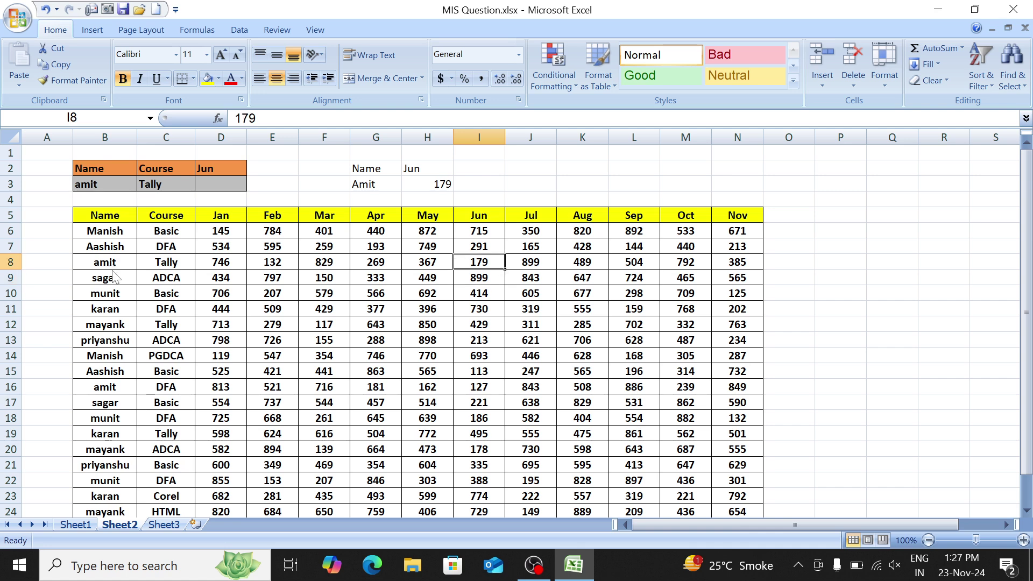
Step: Replace the lookup name in G3 with the student's name from B9
key(Up)
key(Up)
key(Left)
key(Up)
key(Up)
key(Left)
key(Left)
key(Right)
key(Up)
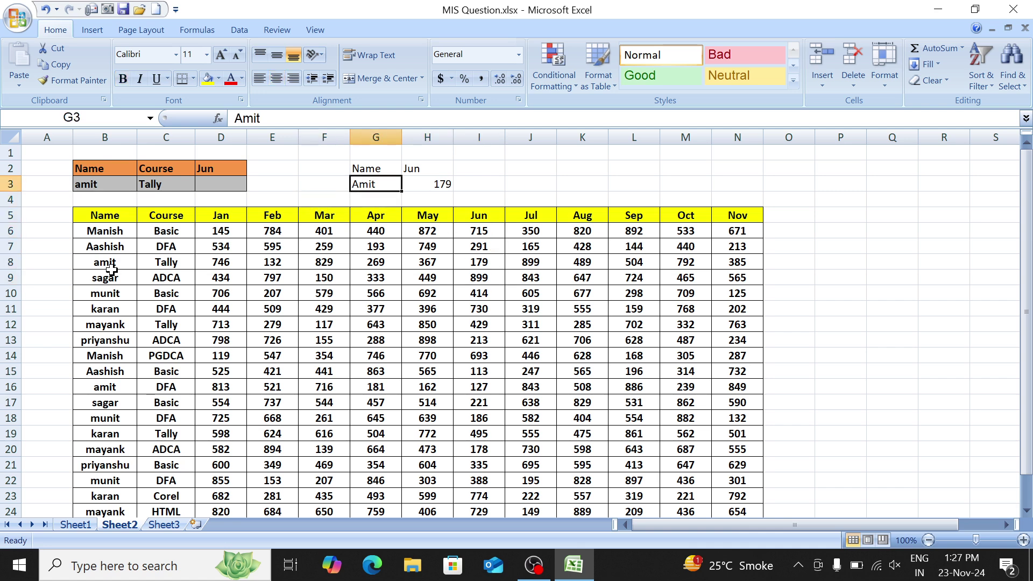
text(Sagar)
key(Return)
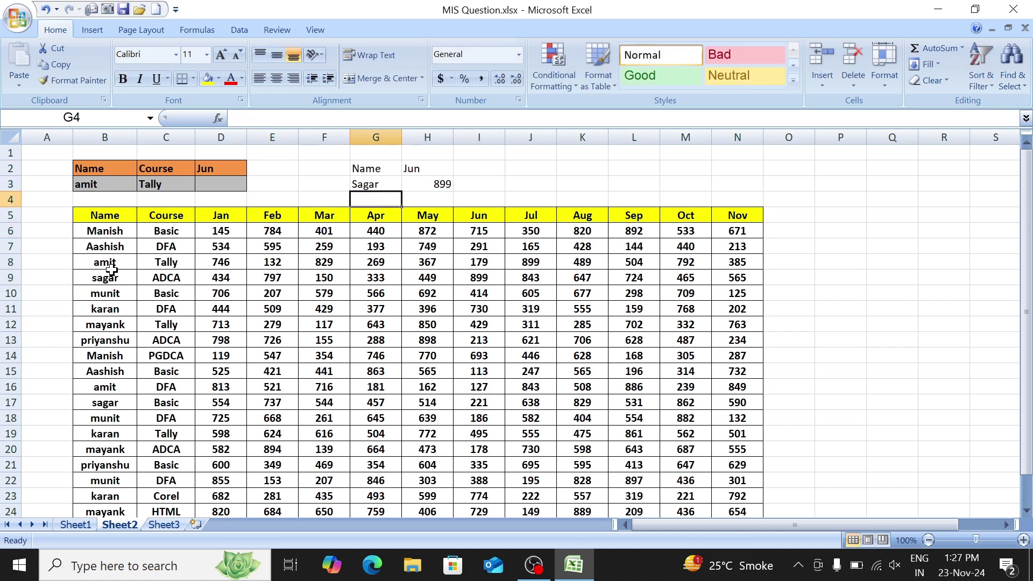
Step: Change the lookup month in H2 to Mar
key(Up)
key(Right)
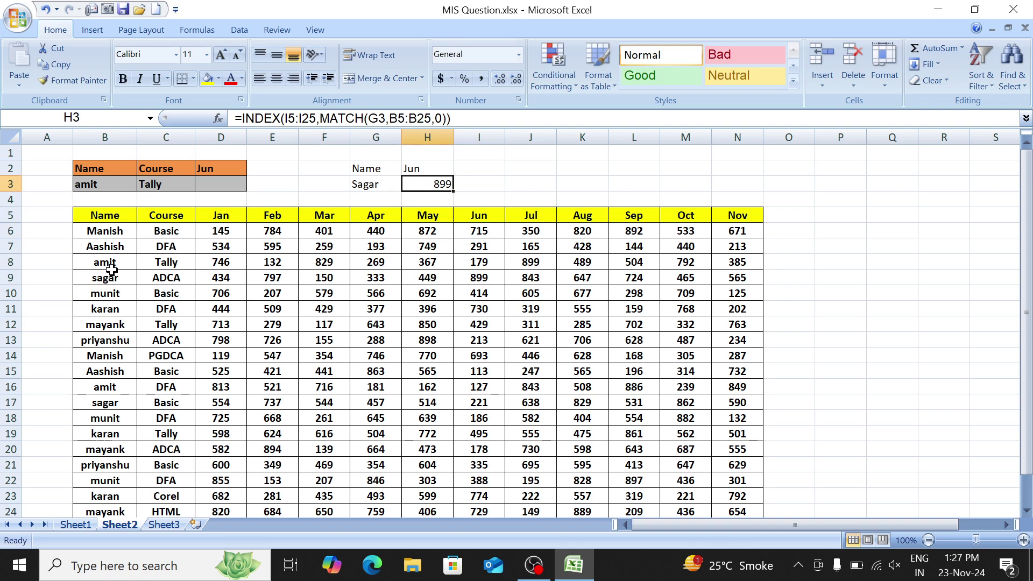
key(Up)
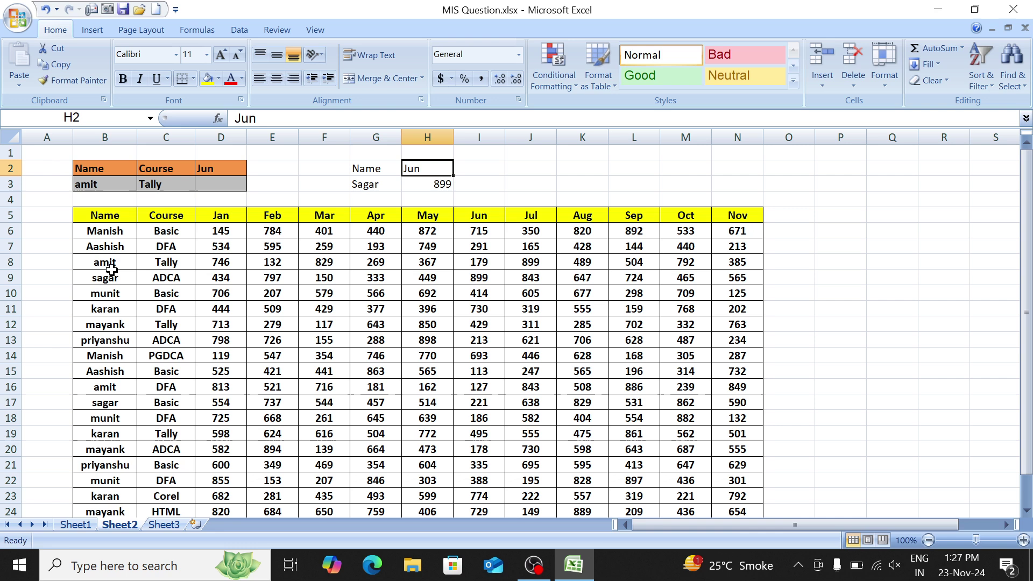
text(Mar)
key(Return)
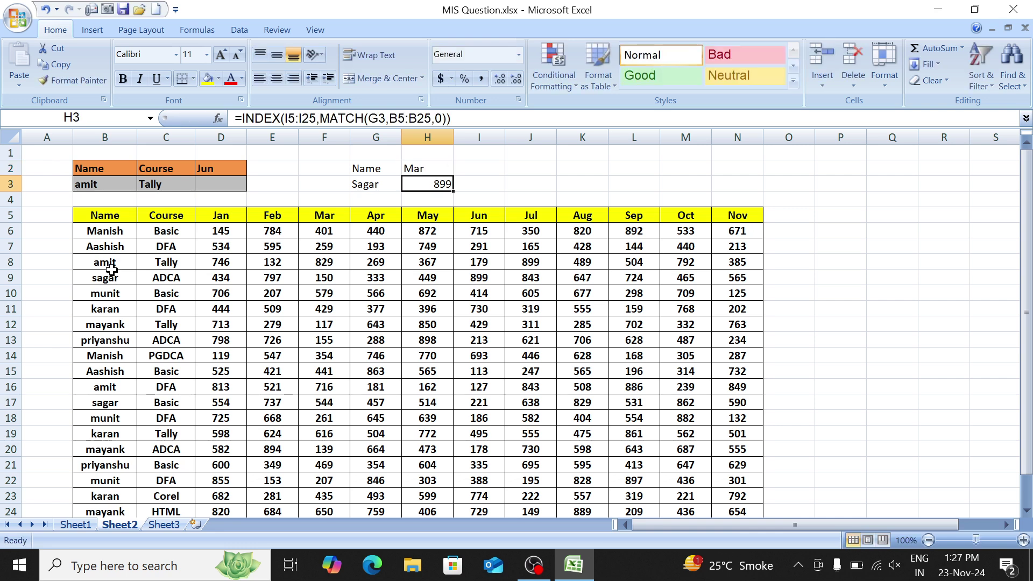
Step: Examine the array and row-number arguments of the INDEX and MATCH formula in H3
key(F2)
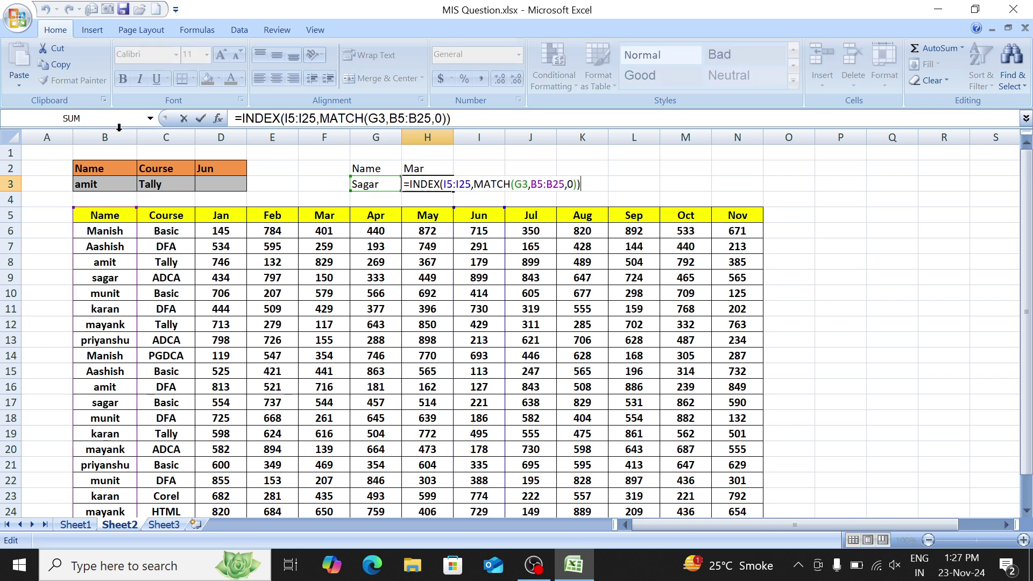
click(457, 184)
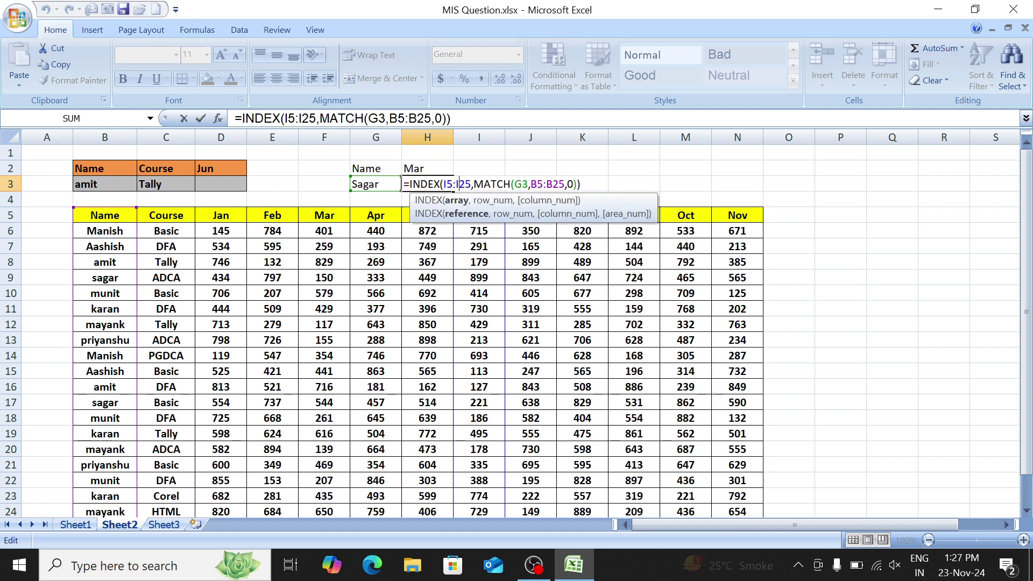
click(511, 184)
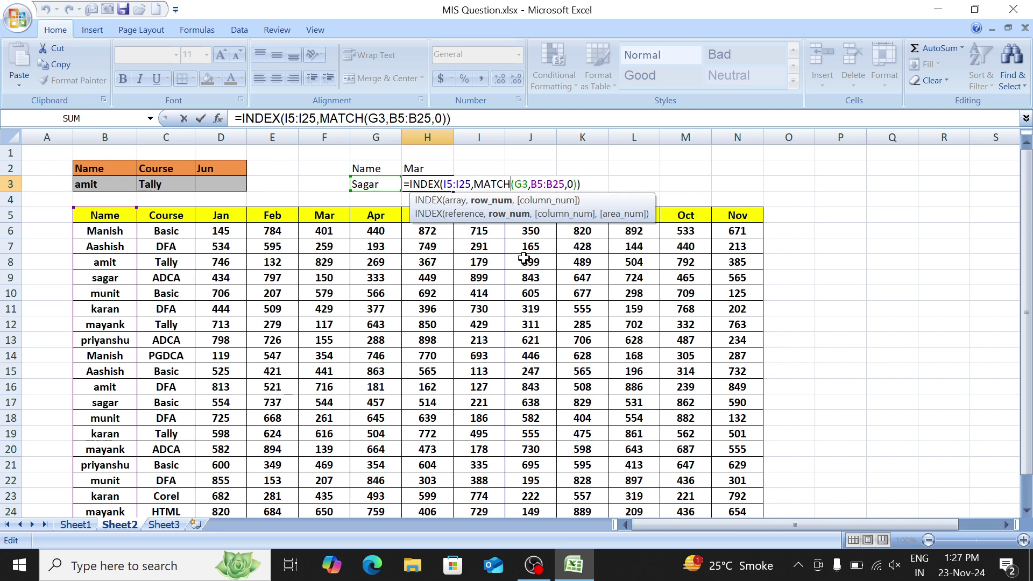
key(Right)
key(Right)
key(Right)
key(Right)
key(Right)
key(Right)
key(Right)
key(Right)
key(Right)
key(Right)
key(Right)
key(Right)
key(Right)
key(Right)
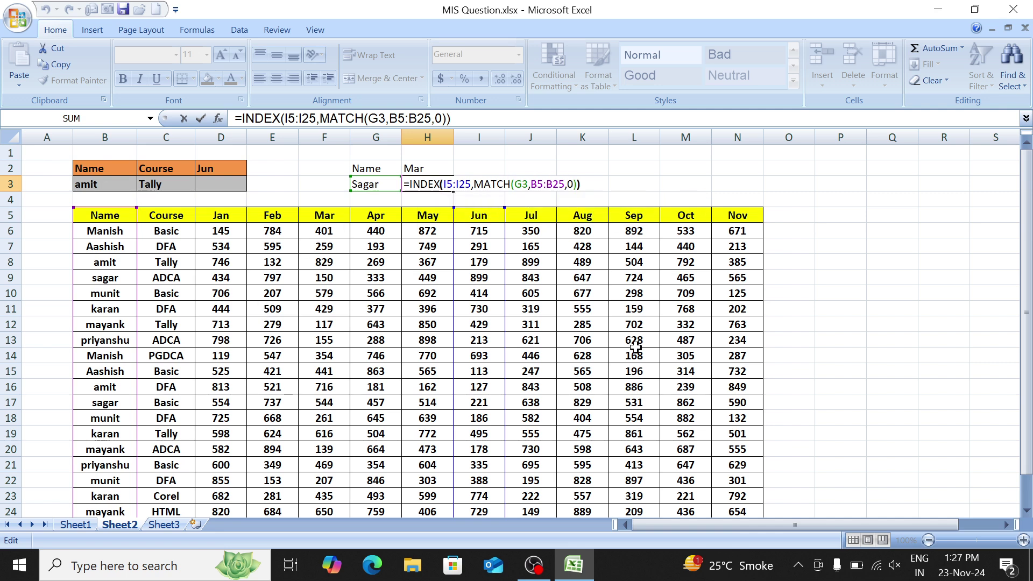
Step: Remove the one-criterion INDEX and MATCH formula from H3
key(BackSpace)
key(BackSpace)
key(BackSpace)
key(BackSpace)
key(BackSpace)
key(BackSpace)
key(BackSpace)
key(BackSpace)
key(BackSpace)
key(BackSpace)
key(BackSpace)
key(BackSpace)
key(BackSpace)
key(BackSpace)
key(BackSpace)
key(BackSpace)
key(BackSpace)
key(BackSpace)
key(BackSpace)
key(BackSpace)
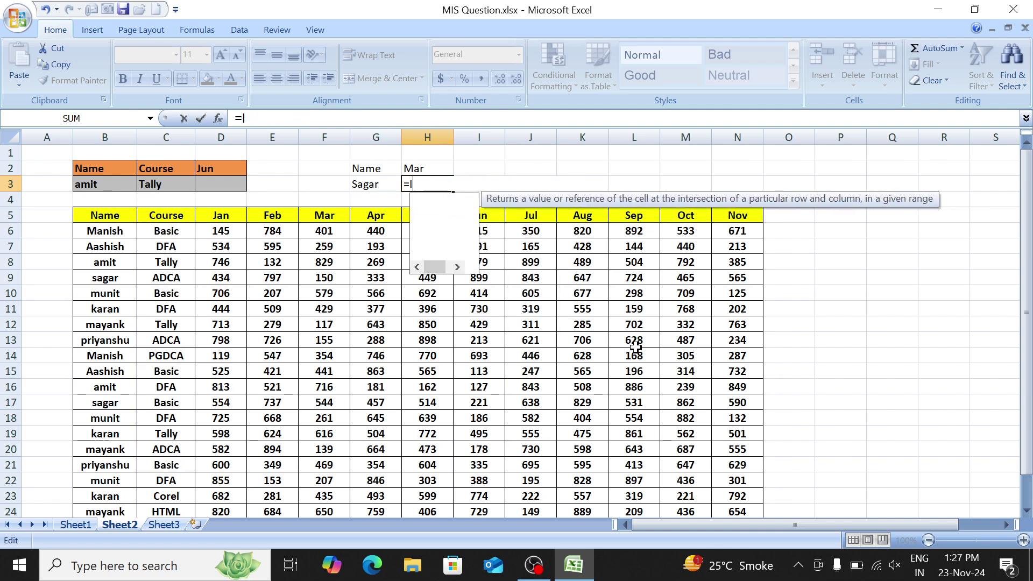
key(Return)
Step: Move the small lookup block from G2:H3 up one row to G1:H2
key(Up)
key(Up)
key(Left)
key(shift+Right)
key(shift+Down)
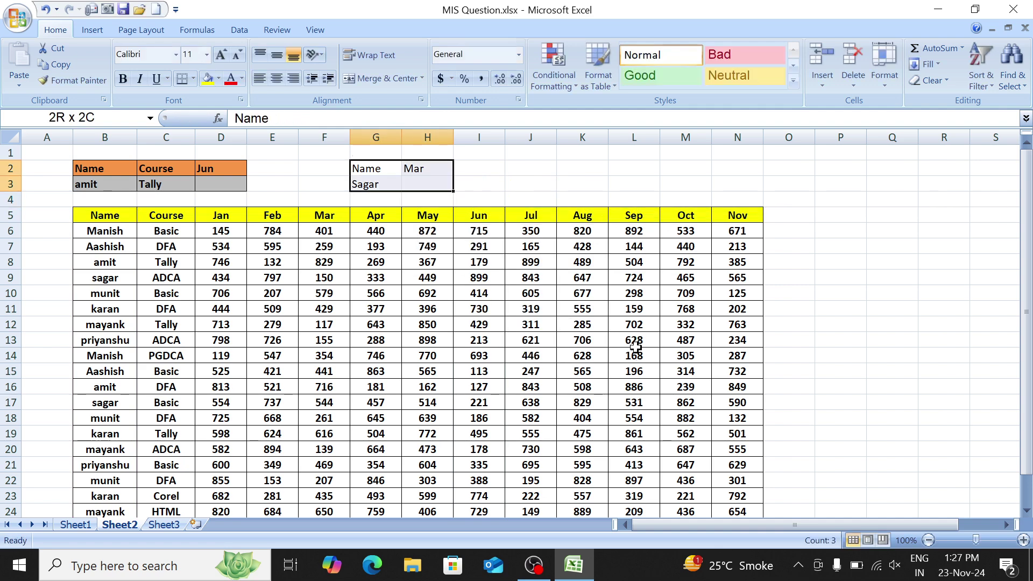
key(ctrl+c)
key(Up)
key(ctrl+v)
Step: Begin an INDEX formula in H2 with the whole table, B5:N25, as its array
key(Down)
key(Right)
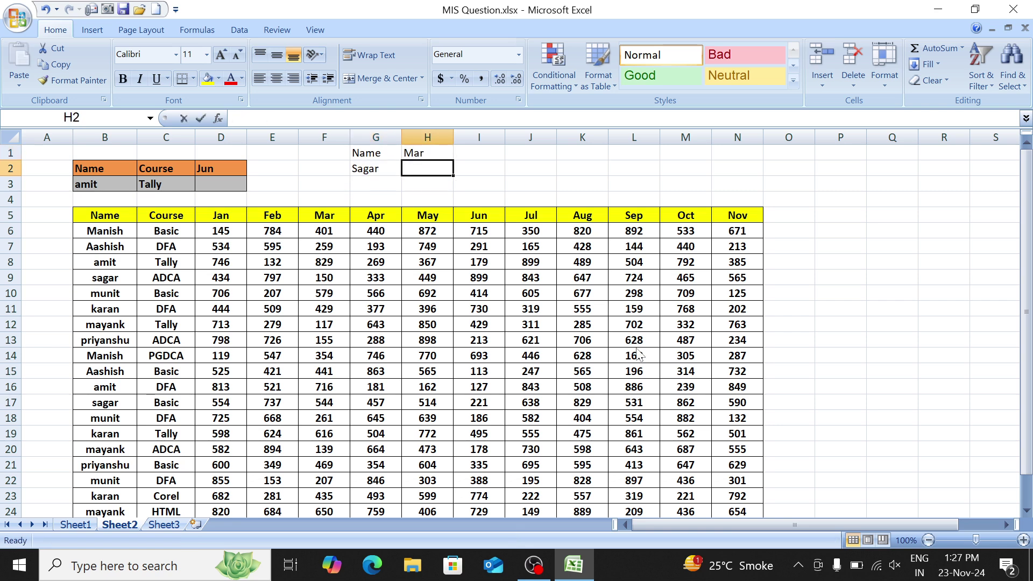
text(=ind)
key(Tab)
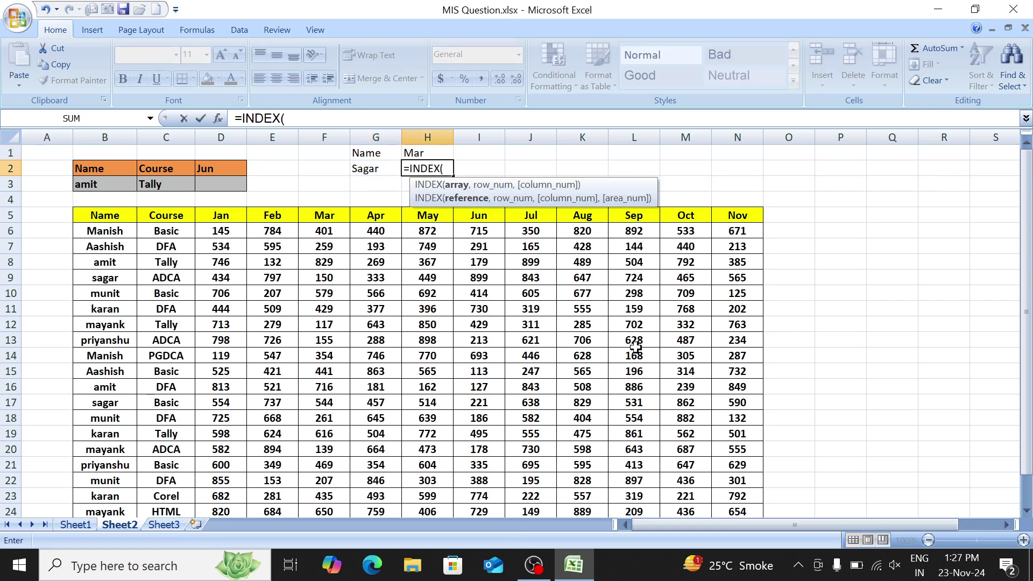
key(Left)
key(Down)
key(Left)
key(Down)
key(Down)
key(ctrl+shift+Down)
key(Up)
key(Down)
key(Left)
key(Left)
key(Left)
key(Left)
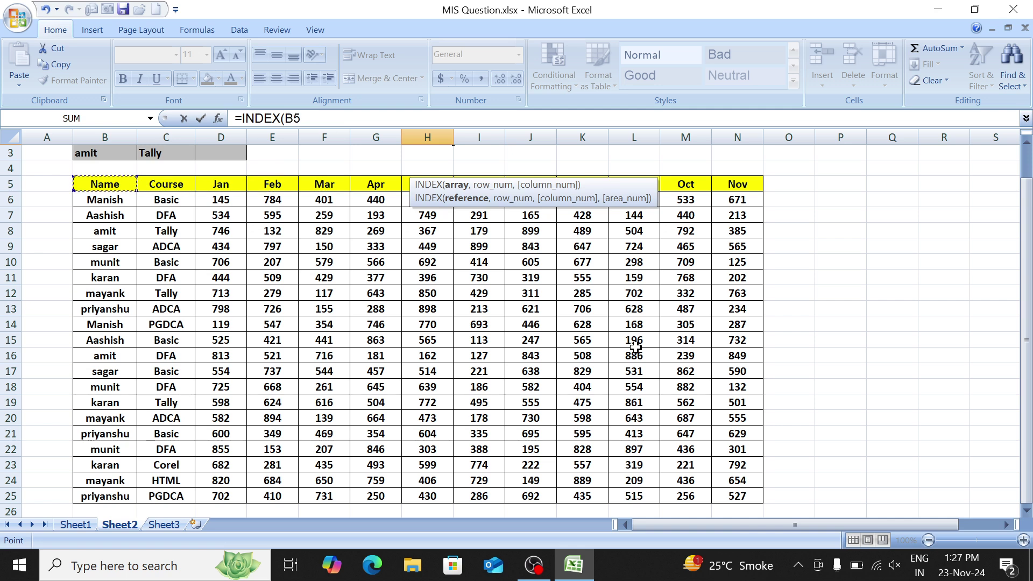
key(ctrl+shift+Right)
key(ctrl+shift+Down)
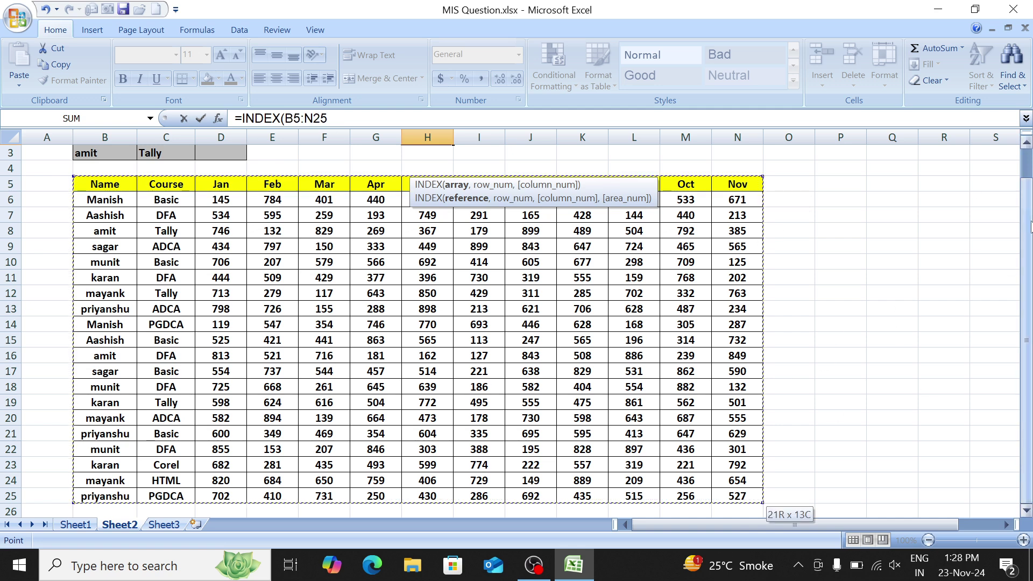
scroll(1030, 227, up, 1)
text(,)
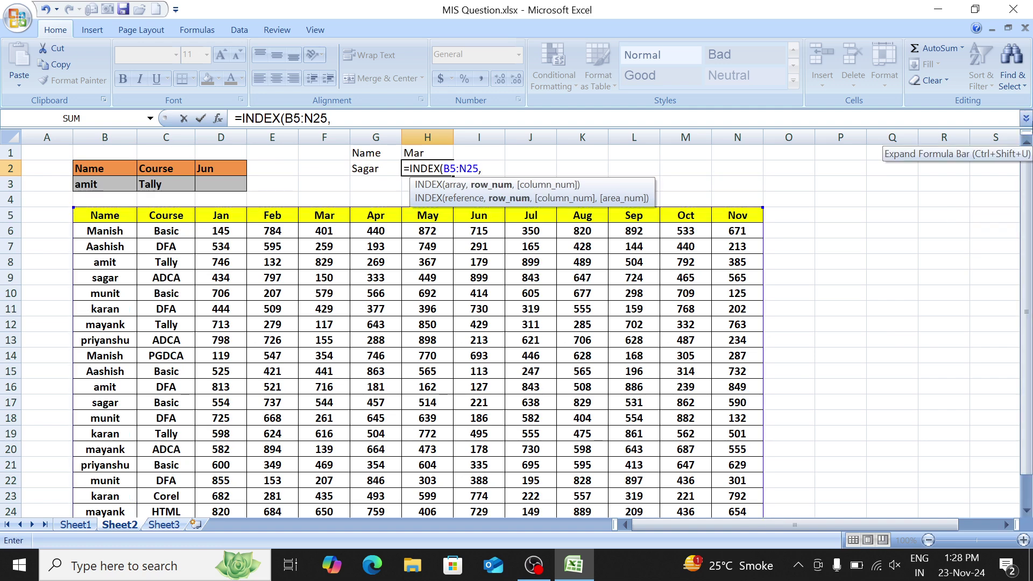
Step: Add MATCH(G2,B5:B25,0) as the row number of the INDEX formula in H2
text(ma)
key(Tab)
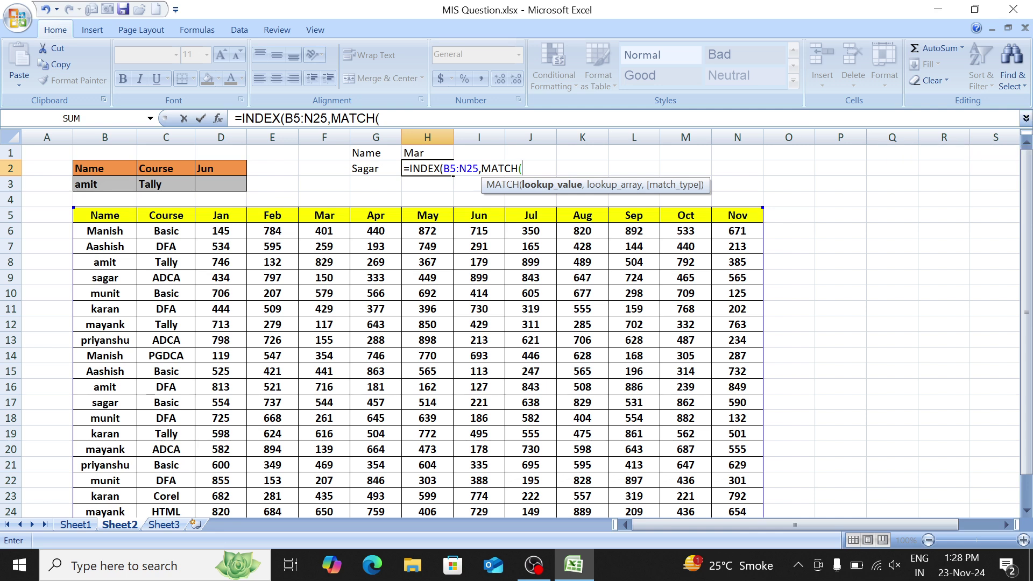
click(375, 171)
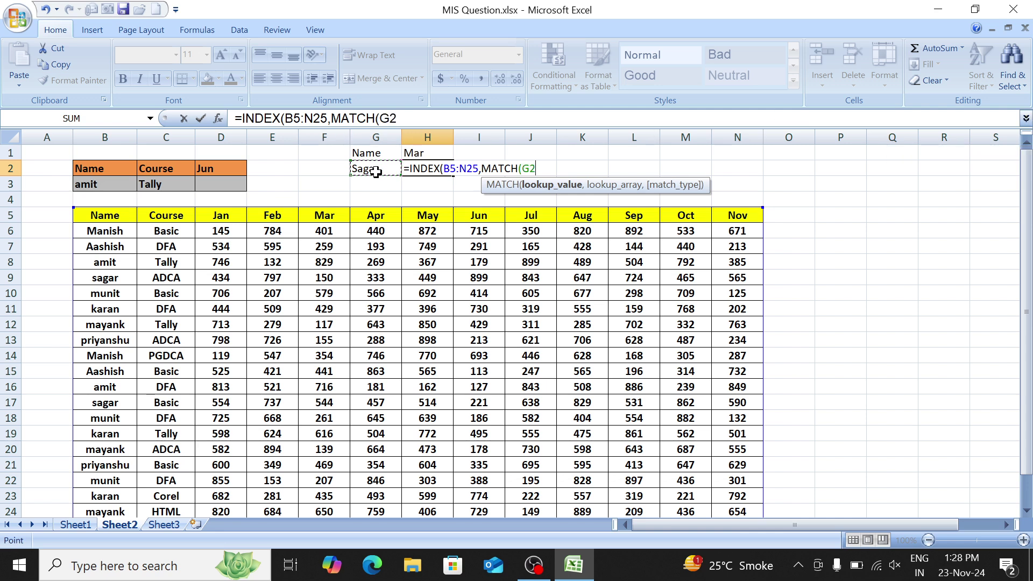
text(,)
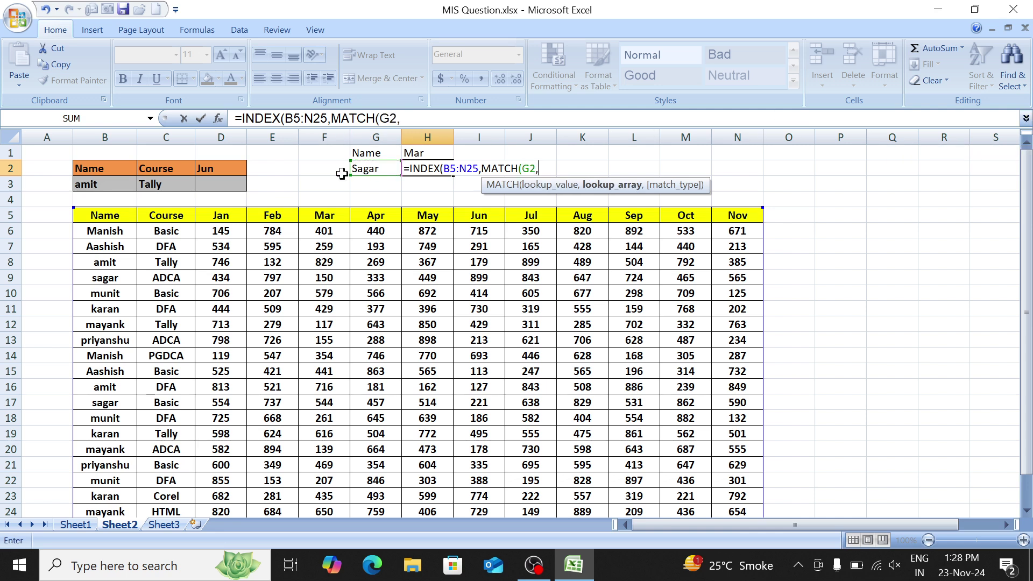
click(112, 216)
key(ctrl+shift+Down)
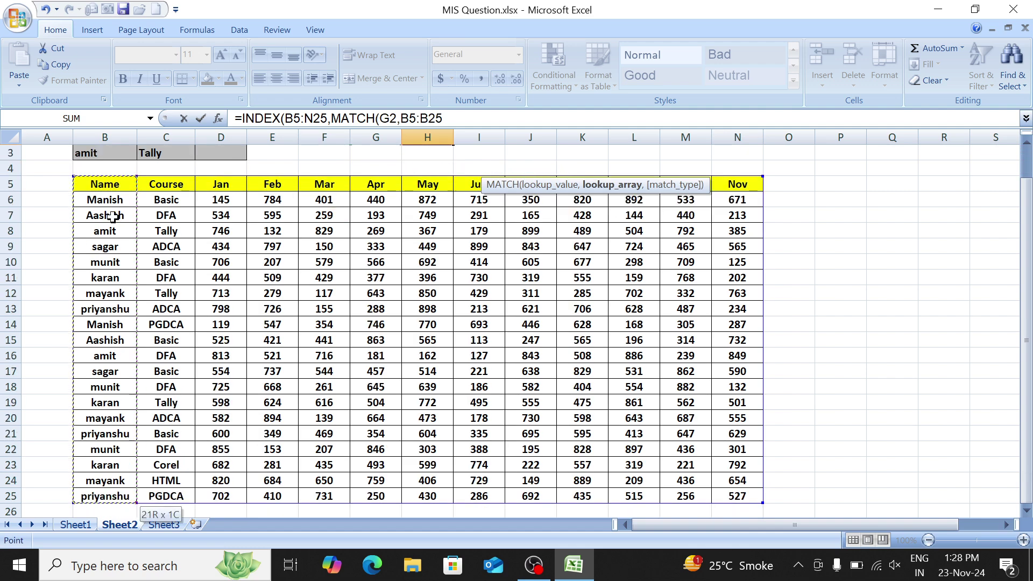
text(,0),)
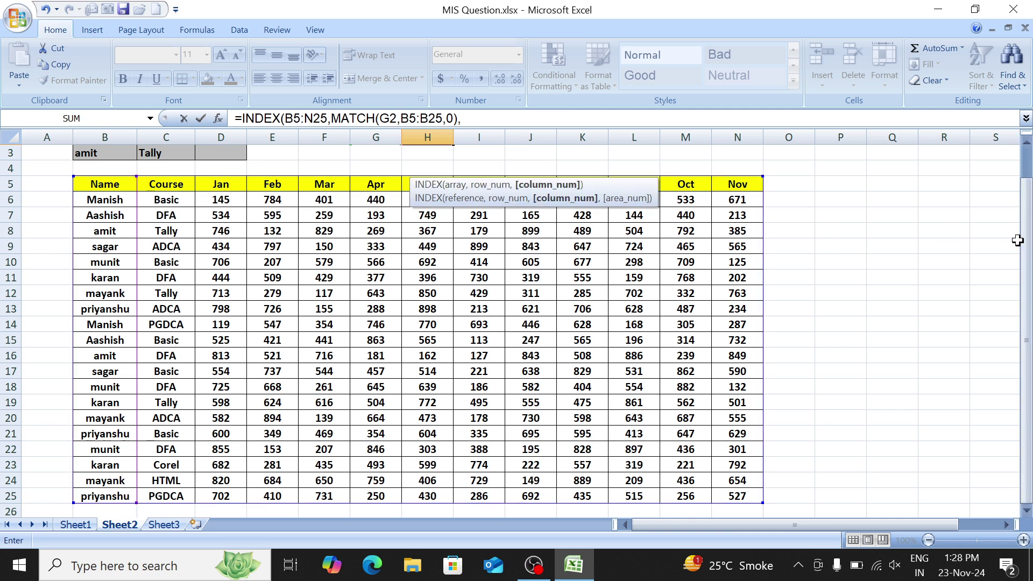
Step: Add MATCH(H1,B5:N5,0) as the column number of the INDEX formula in H2 and complete the formula
scroll(1026, 188, up, 1)
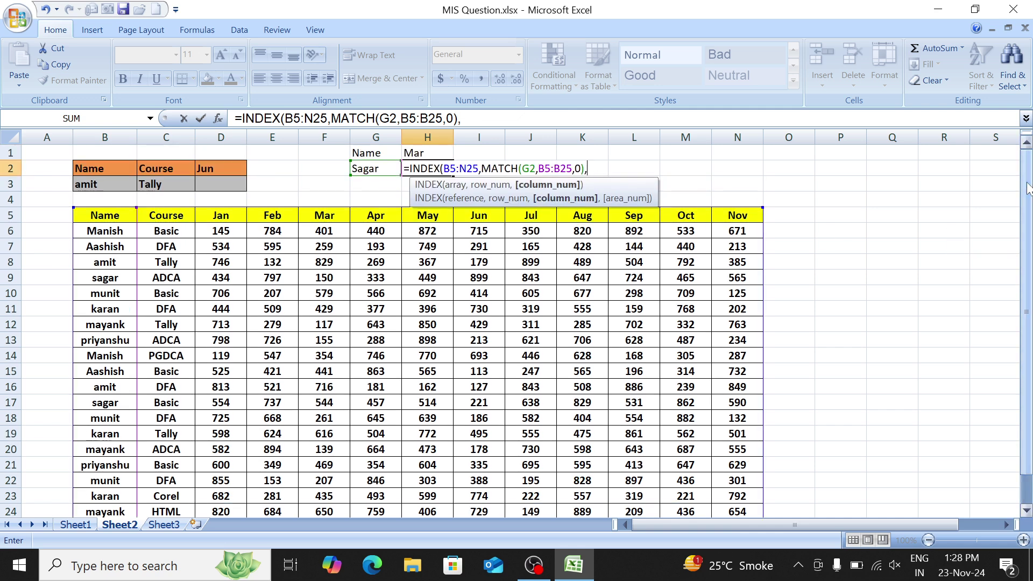
text(mat)
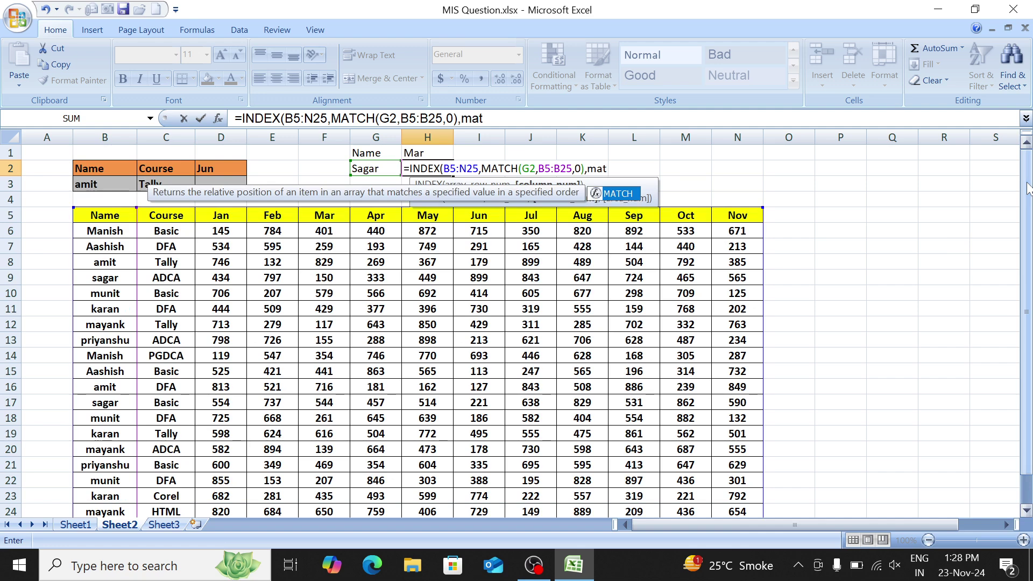
key(Tab)
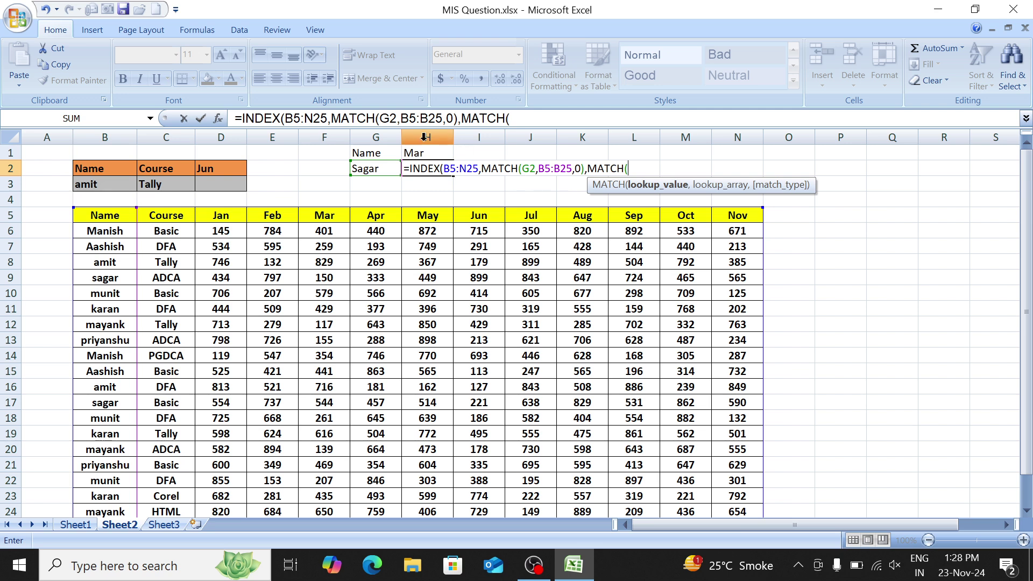
click(435, 151)
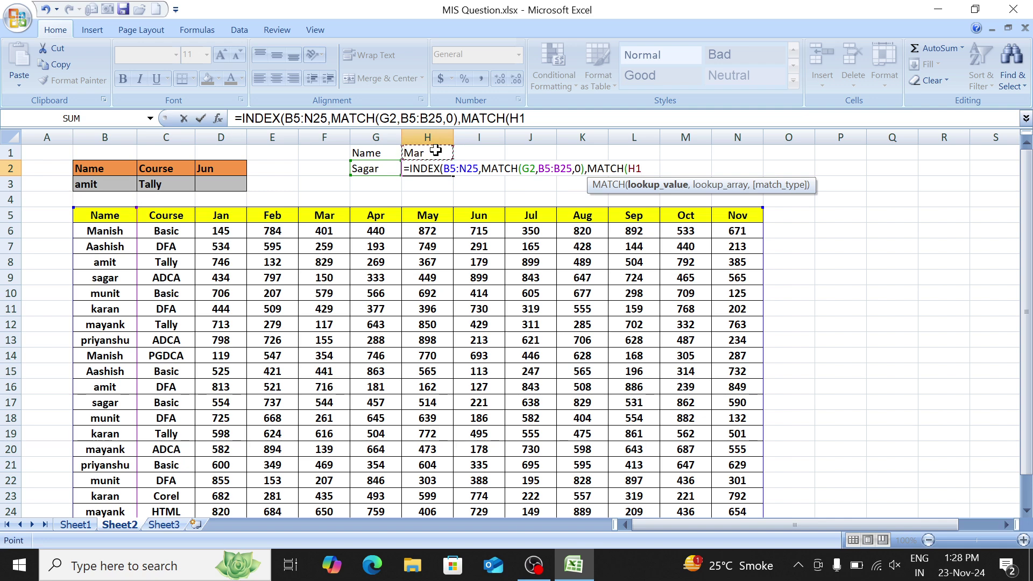
text(,)
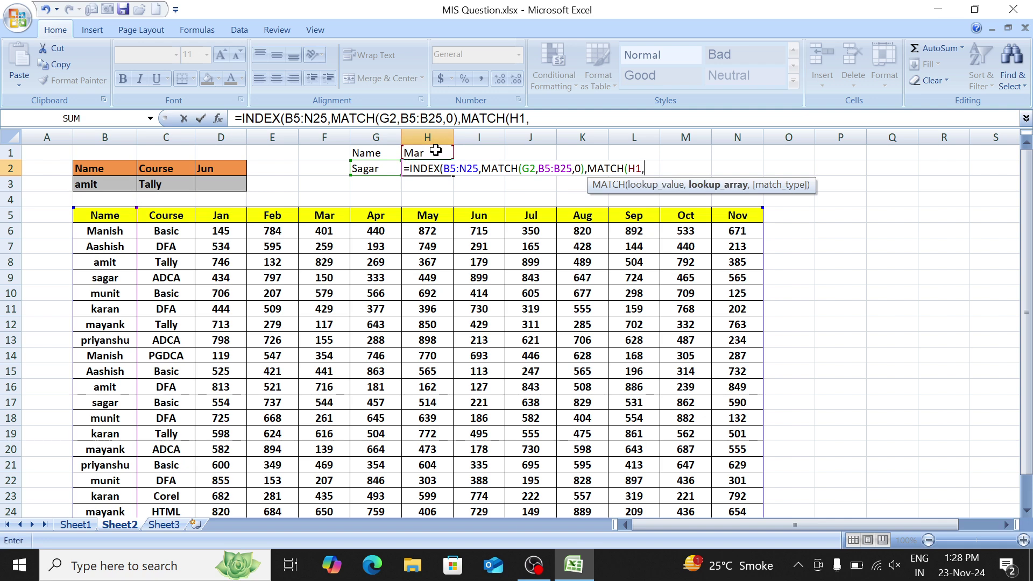
click(100, 215)
key(ctrl+shift+Right)
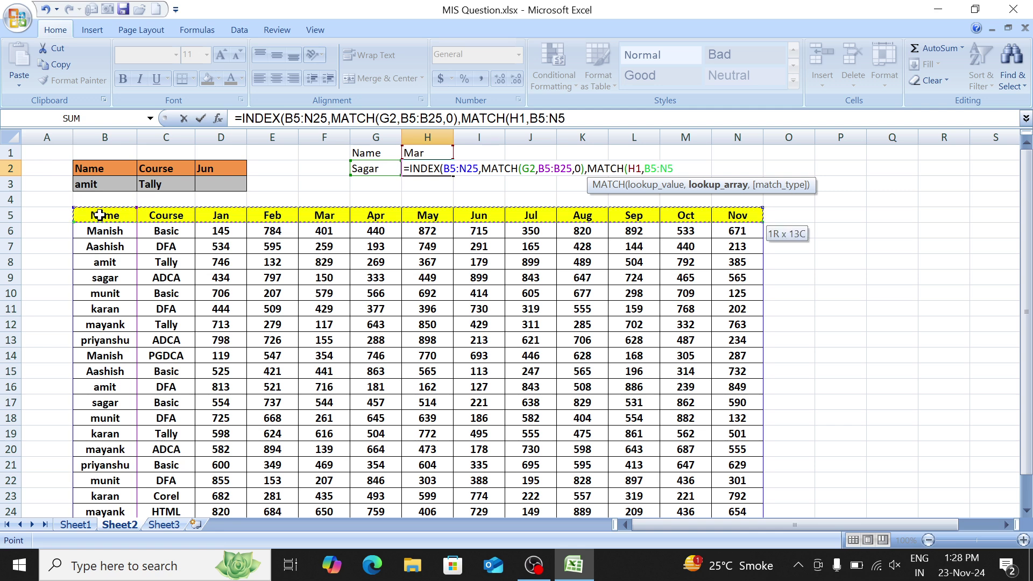
text(,0)))
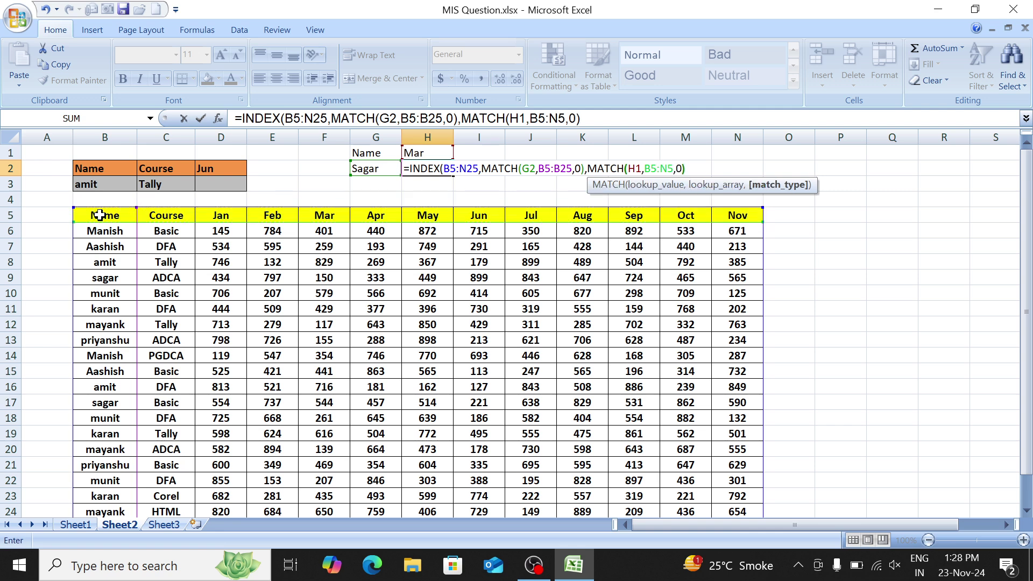
key(Return)
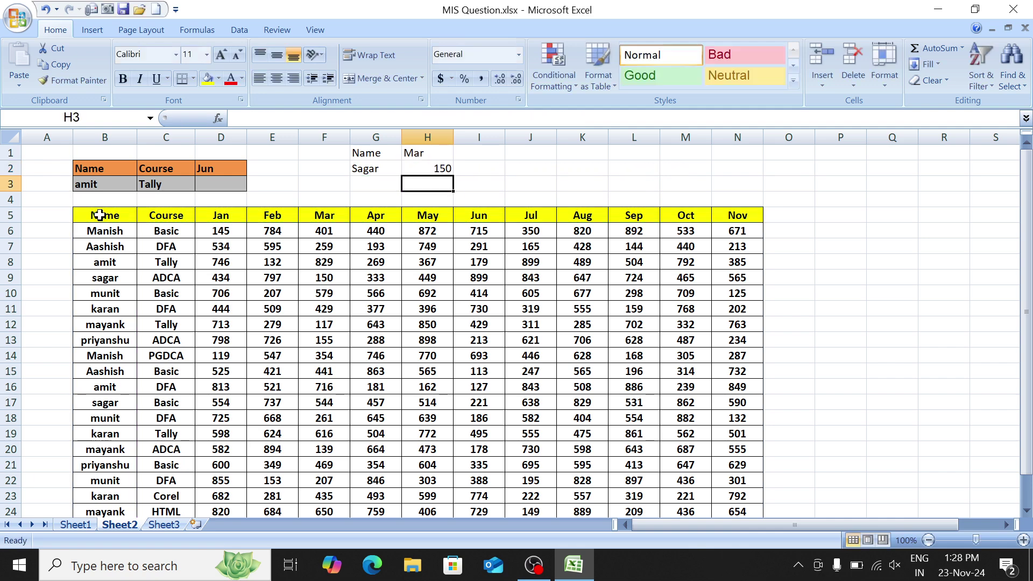
Step: Compare the H2 lookup result with the Mar value in row 9 of the table
key(Up)
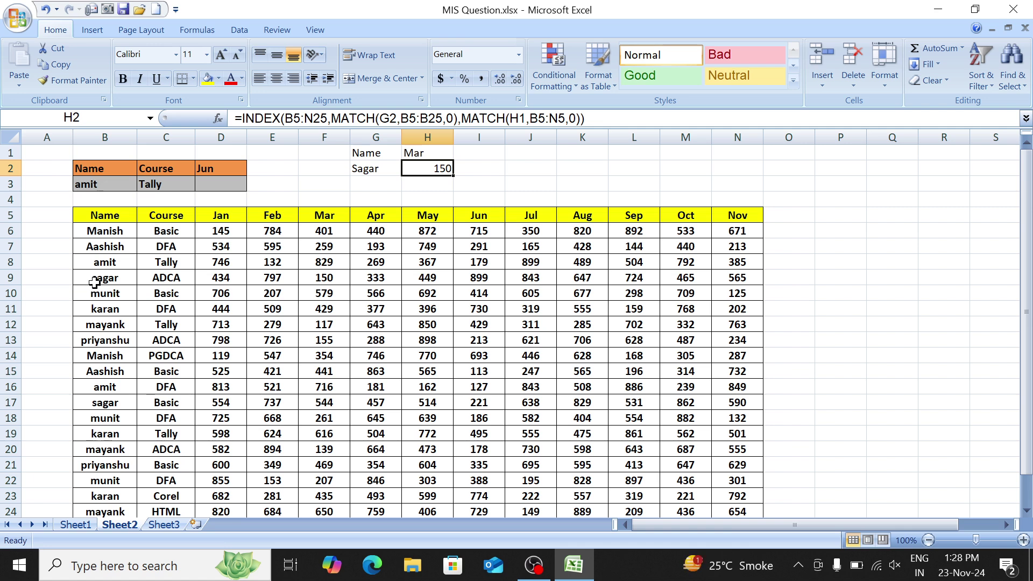
drag(94, 282, 311, 280)
click(310, 278)
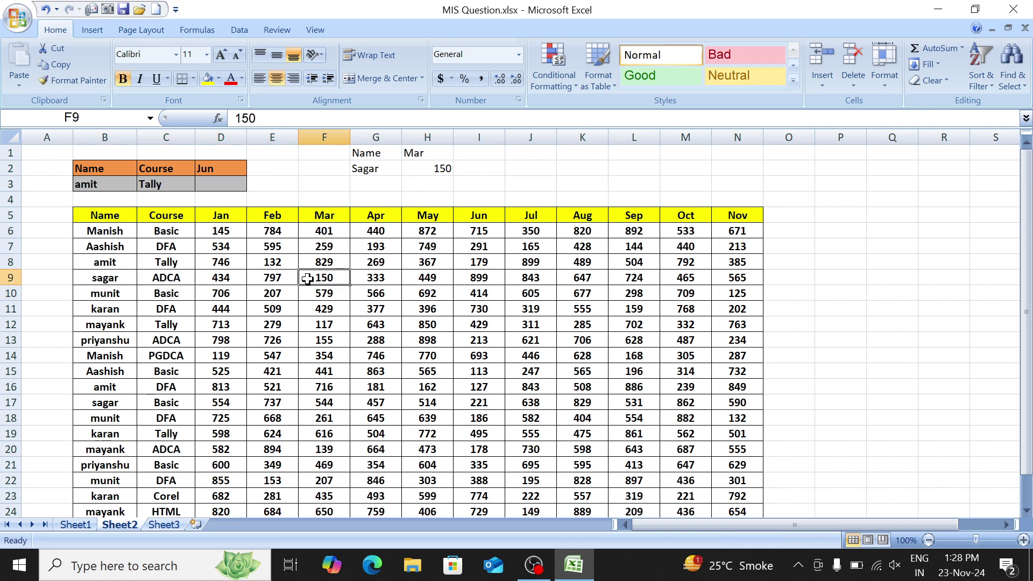
Step: Set the lookup month in H1 to Sep and replace it with Oct to test the formula
click(422, 154)
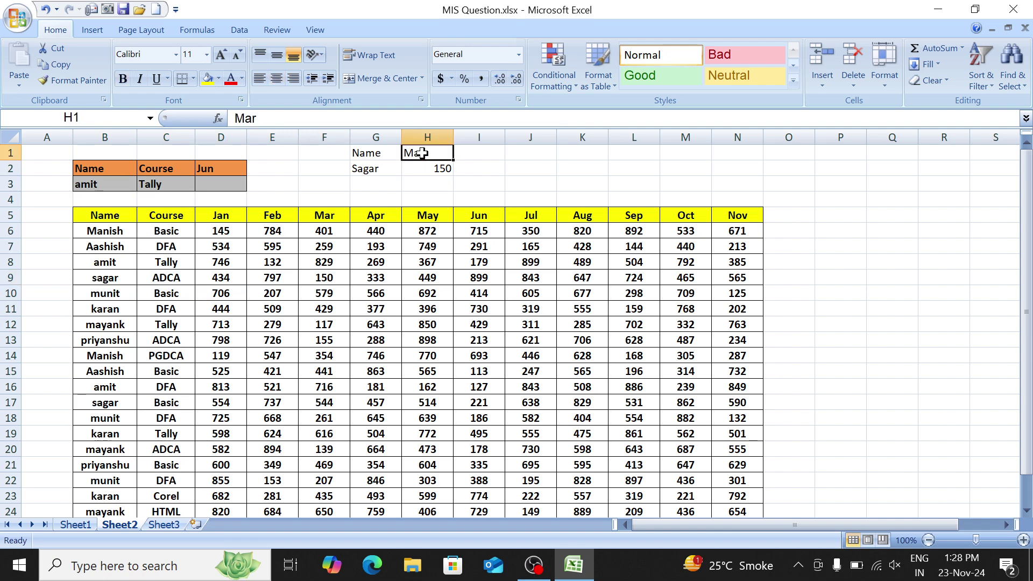
text(Sep)
key(Return)
click(422, 153)
text(Oct)
key(Return)
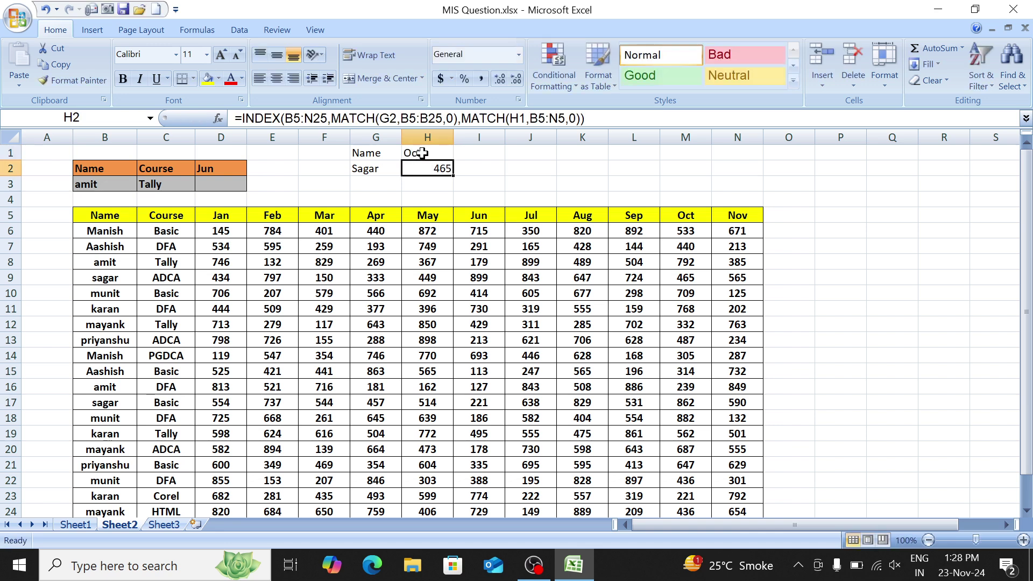
Step: Trace row 9 from the name in B9 across to the Oct column and compare it with the H2 result
click(118, 276)
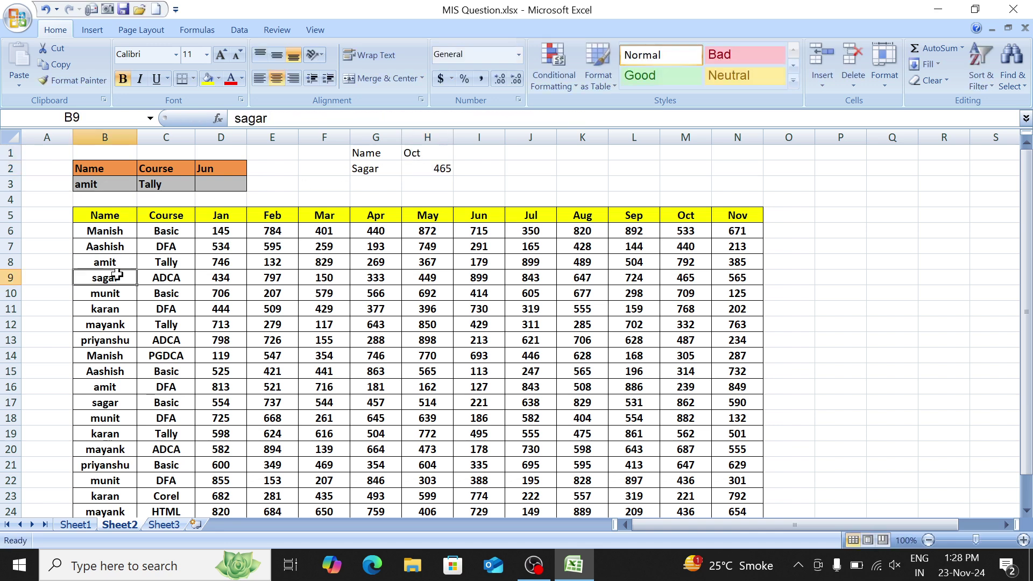
key(shift+Right)
key(shift+Right)
key(shift+Right)
key(shift+Right)
key(shift+Right)
key(shift+Right)
key(shift+Right)
key(shift+Right)
key(shift+Right)
key(shift+Right)
key(shift+Right)
key(shift+Right)
key(shift+Right)
key(shift+Left)
key(shift+Left)
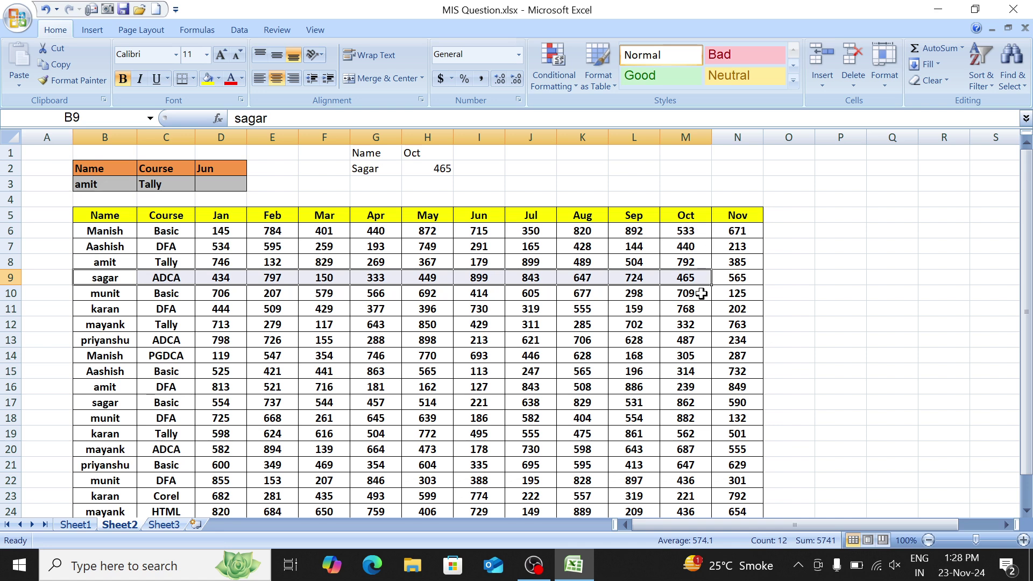
click(434, 173)
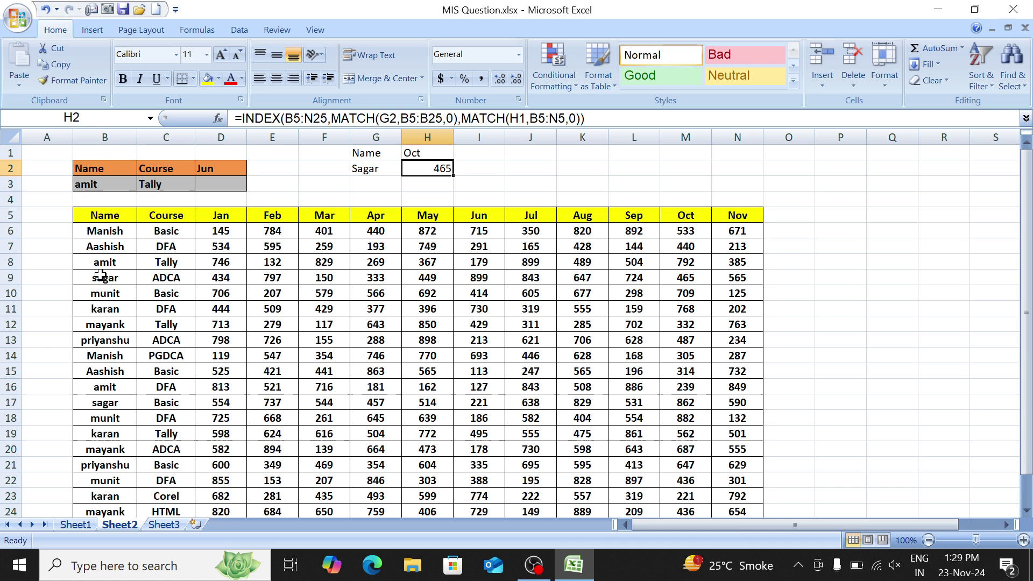
drag(101, 276, 683, 278)
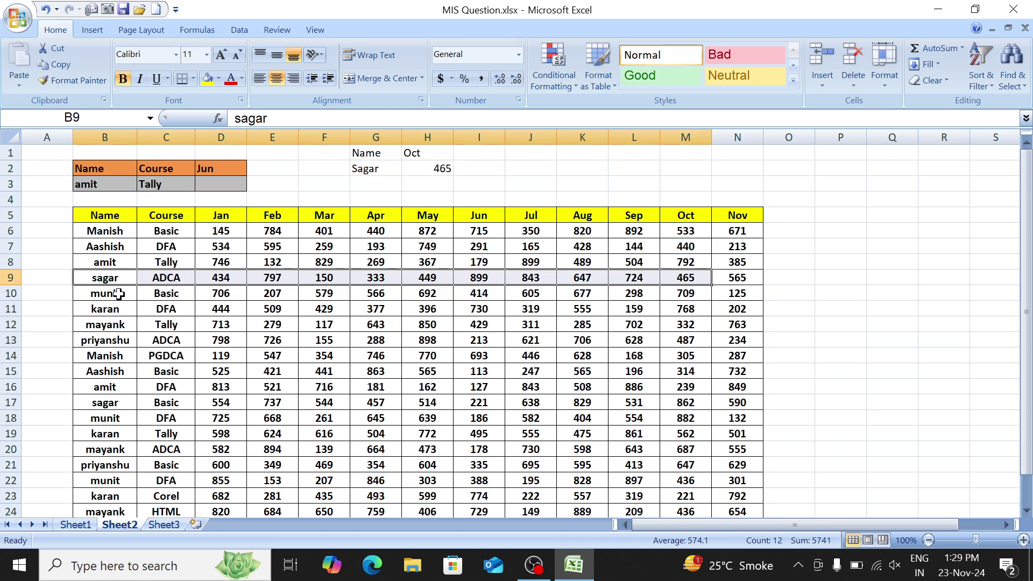
Step: Examine row 17, the second table entry with the same name as the lookup name in G2
scroll(111, 362, down, 10)
scroll(111, 363, up, 10)
drag(123, 404, 572, 405)
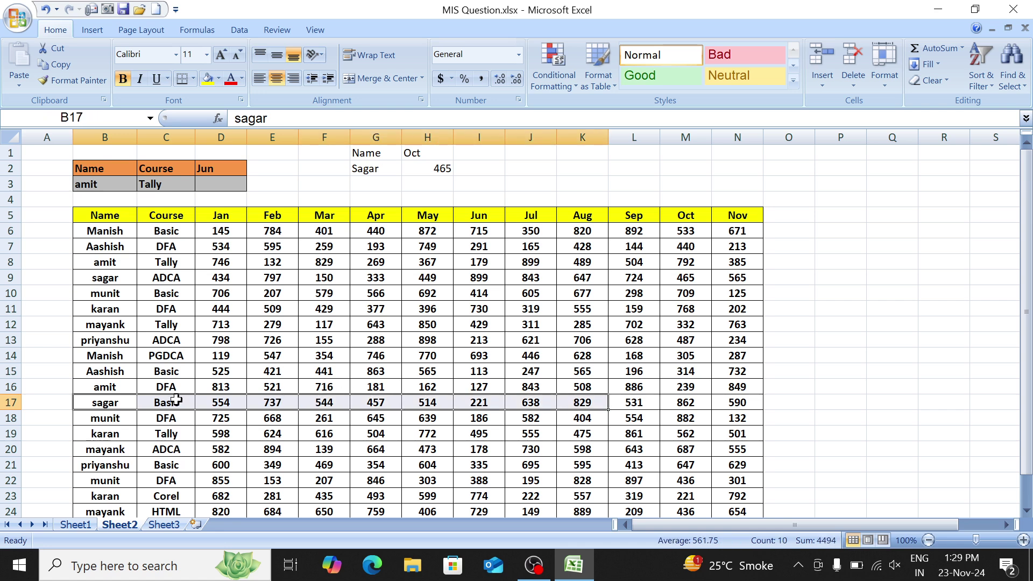
drag(107, 404, 735, 401)
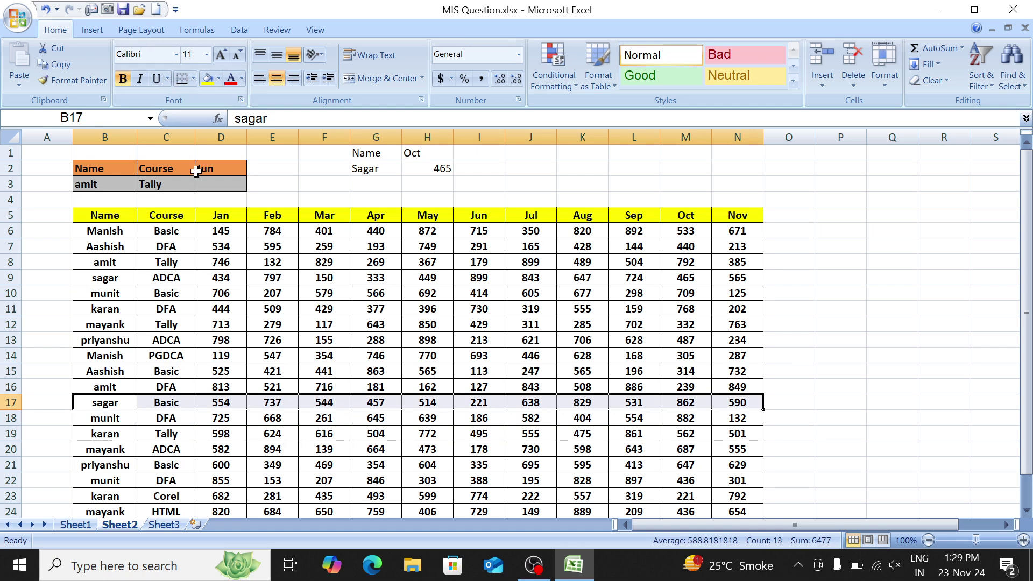
Step: Begin an INDEX formula in D3 with the whole table, B5:N25, as its array
click(215, 183)
text(=ind)
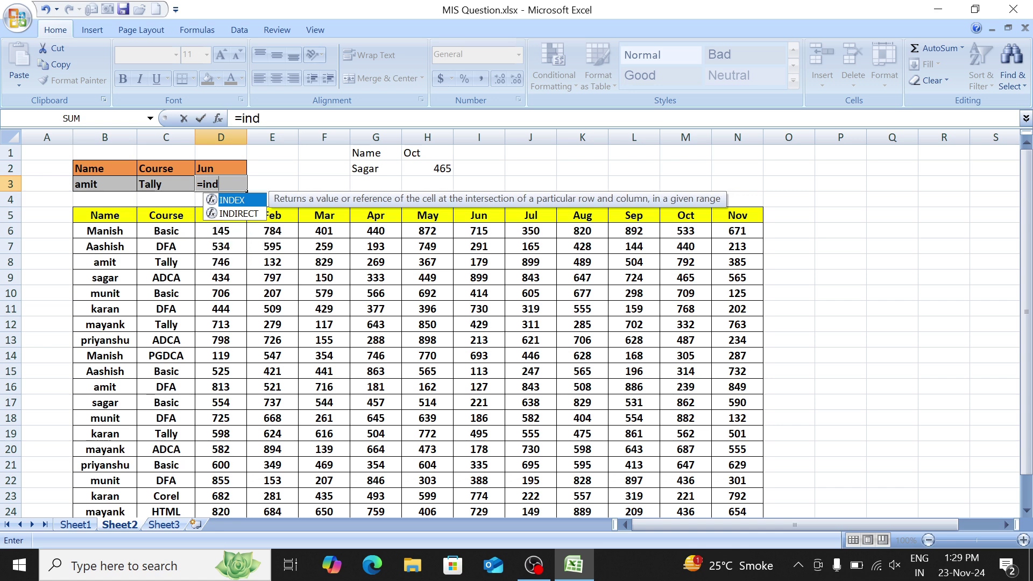
key(Tab)
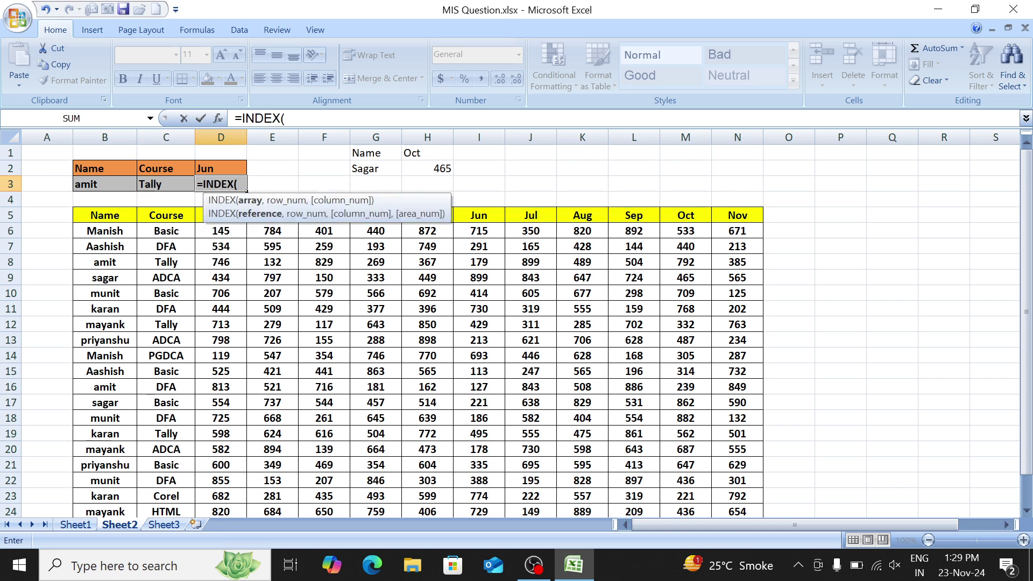
click(105, 215)
key(ctrl+shift+Right)
key(ctrl+shift+Down)
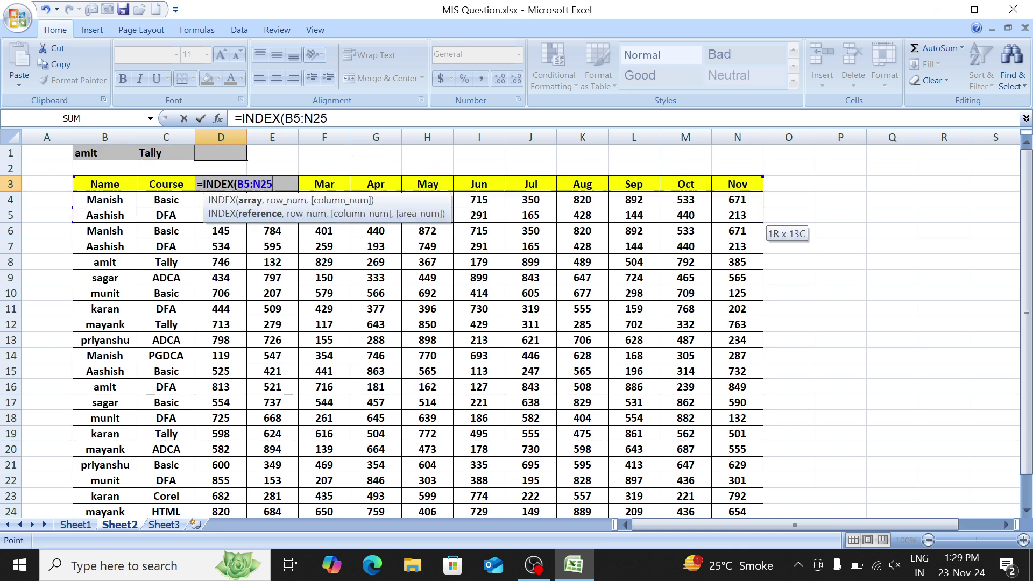
text(,)
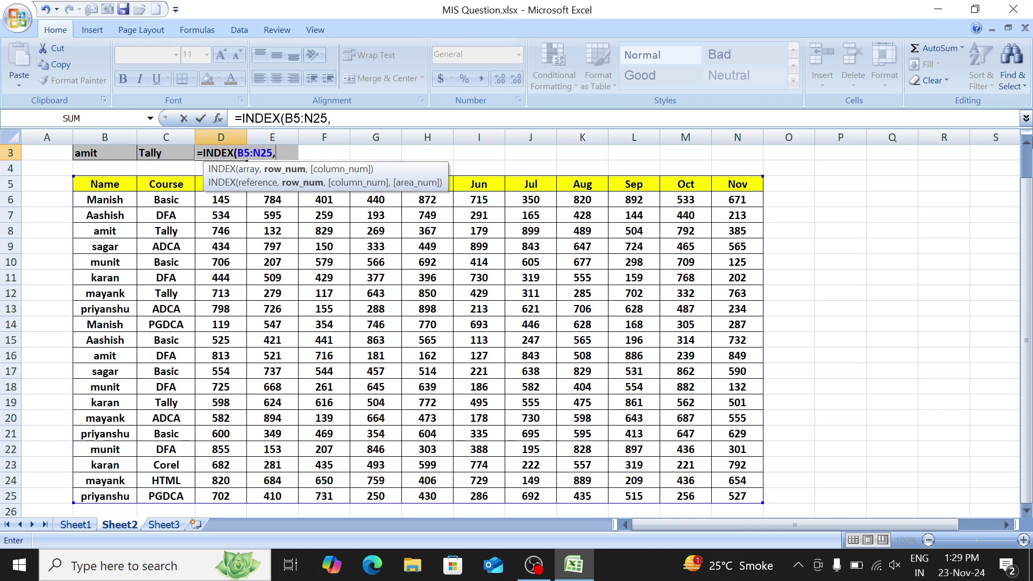
Step: Start a MATCH for the row number in the D3 formula, with the combined name and course, B3&C3, as its lookup value
drag(1025, 237, 1014, 158)
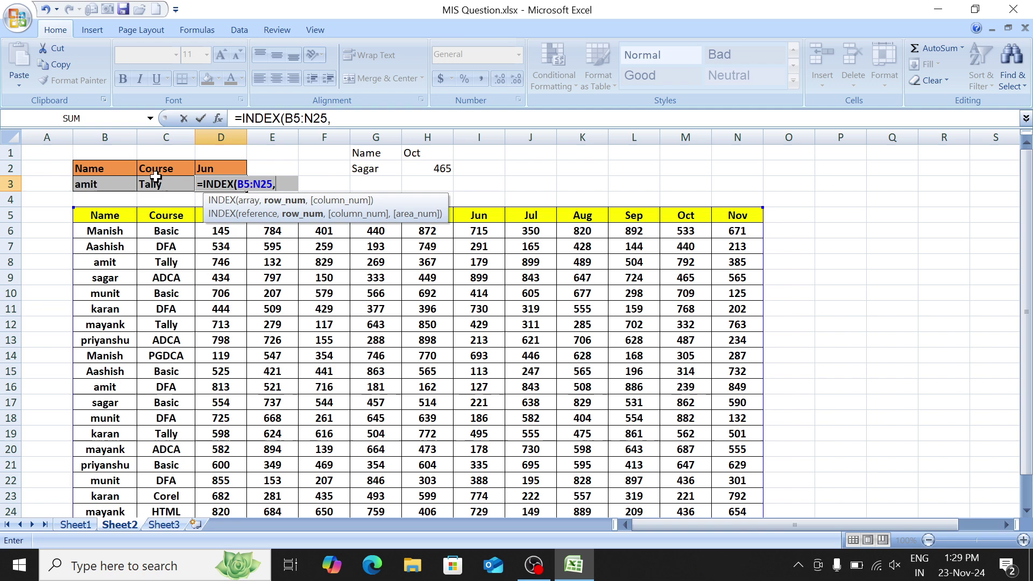
text(mat)
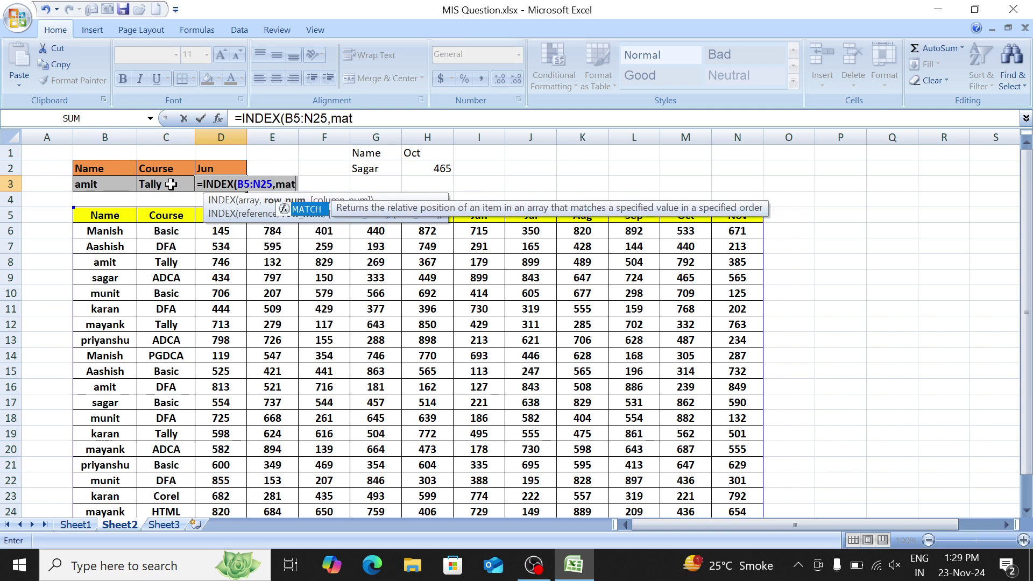
key(Tab)
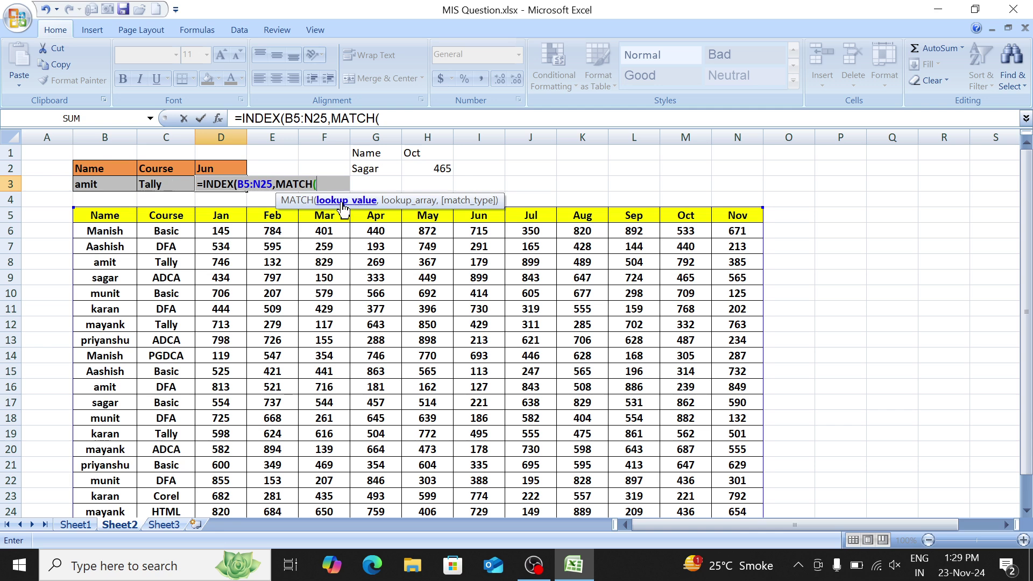
click(100, 184)
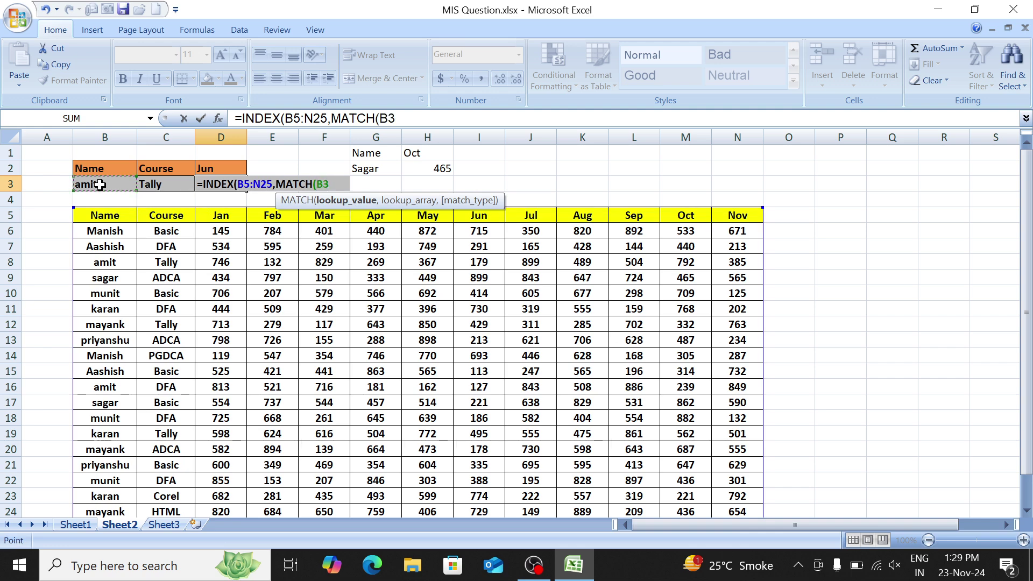
text(&)
click(148, 183)
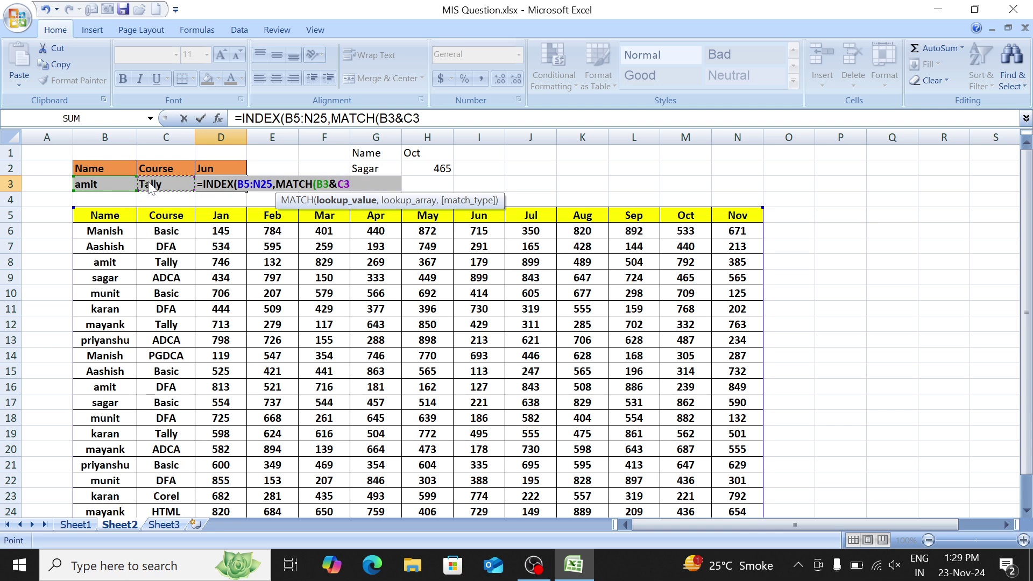
text(,)
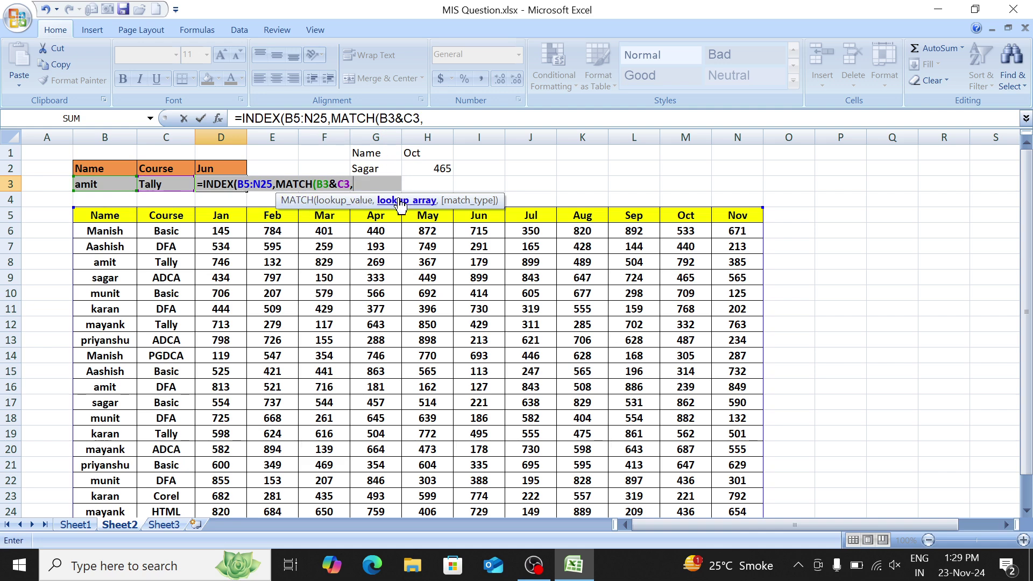
Step: Complete the row MATCH in D3 with B5:B25&C5:C25 as its lookup array and 0 for exact match
click(103, 214)
key(ctrl+shift+Down)
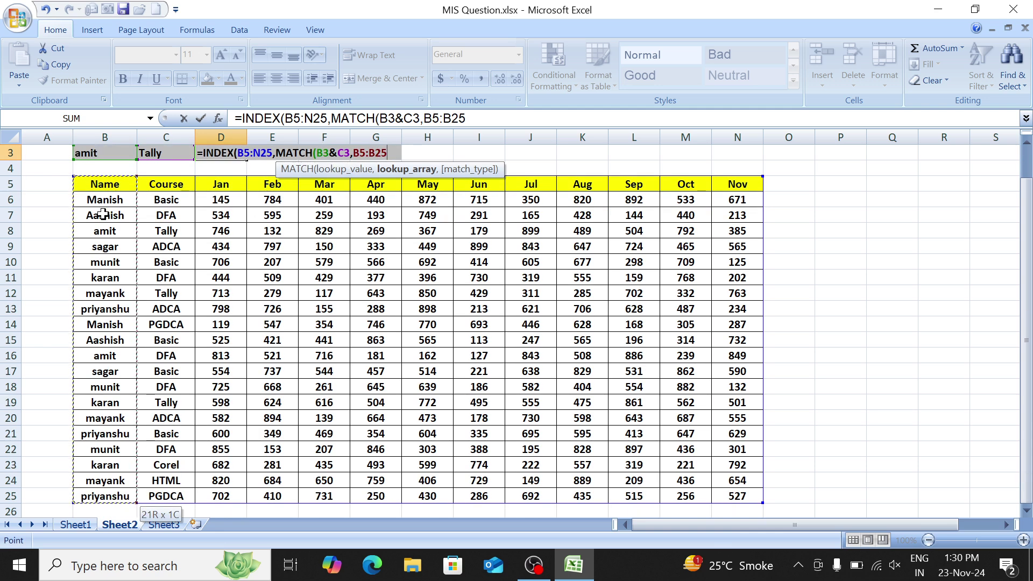
text(&)
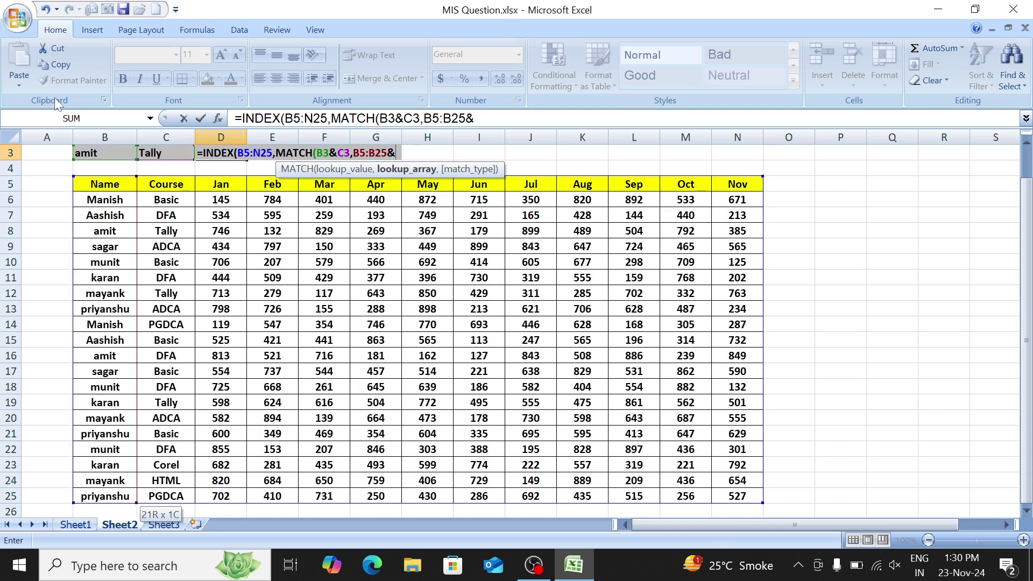
click(159, 179)
drag(159, 179, 183, 498)
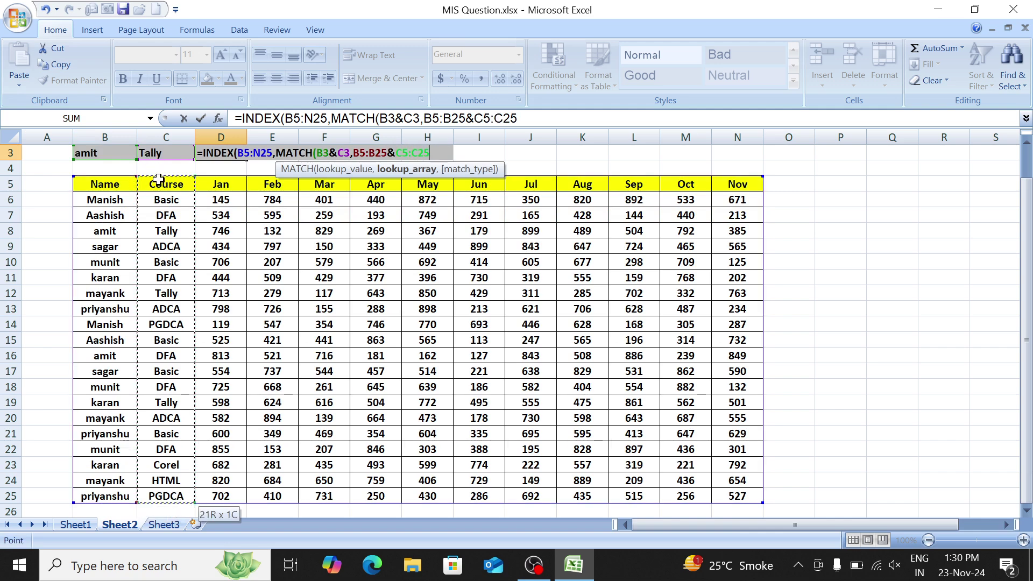
text(,0)
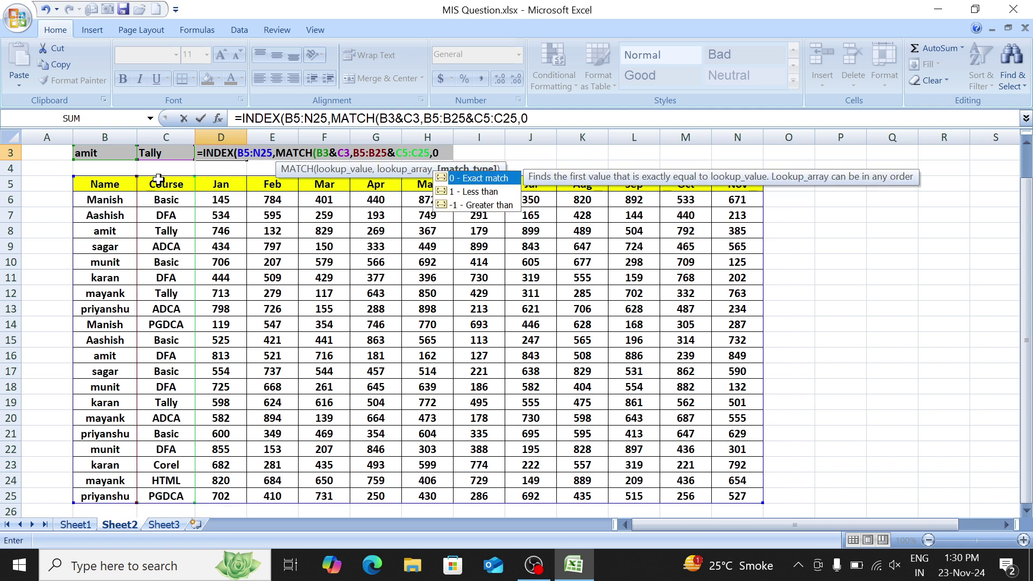
text(),)
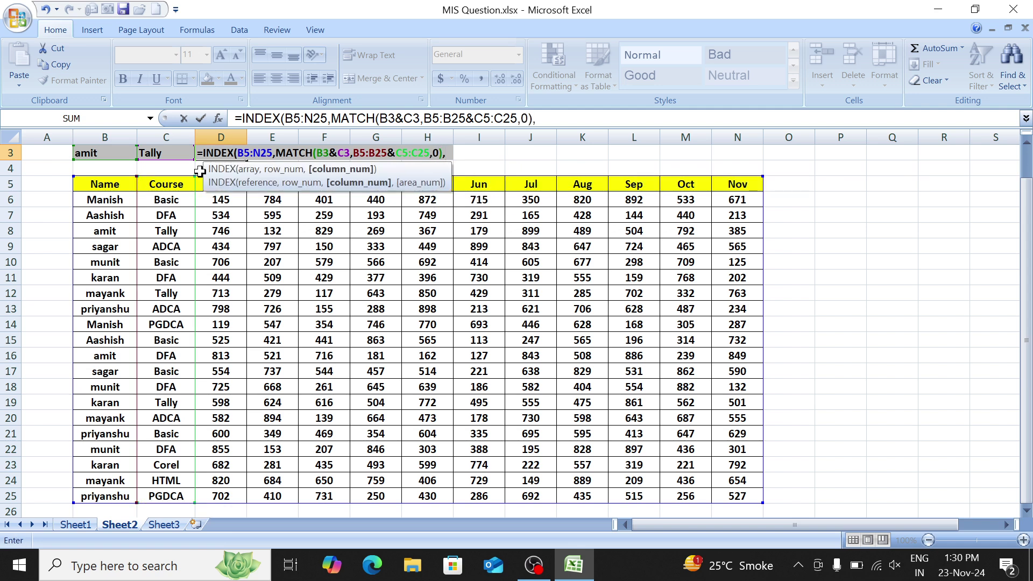
Step: Start a second MATCH for the column number in the D3 formula, with the month in D2 as its lookup value
scroll(947, 140, up, 1)
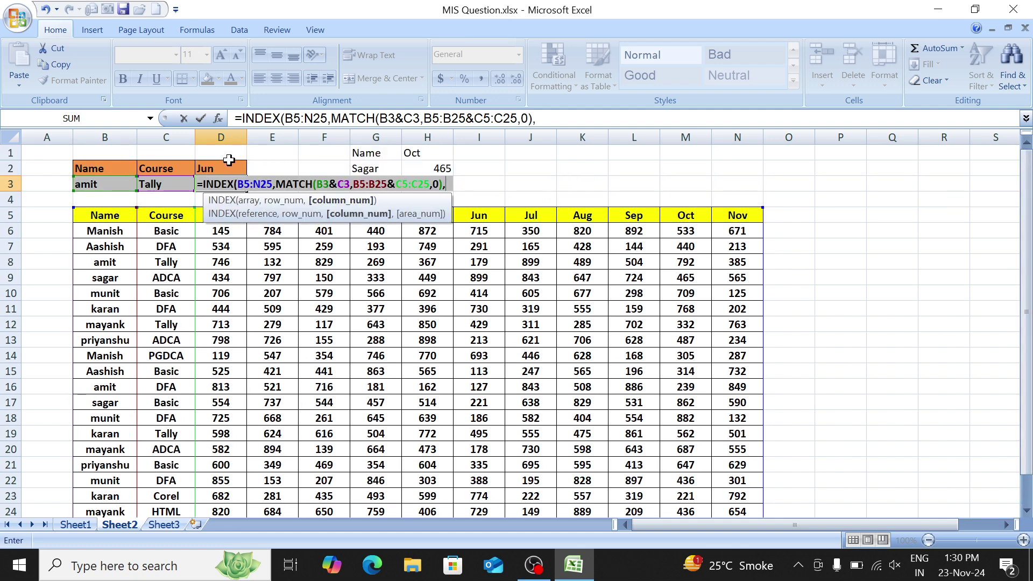
text(mat)
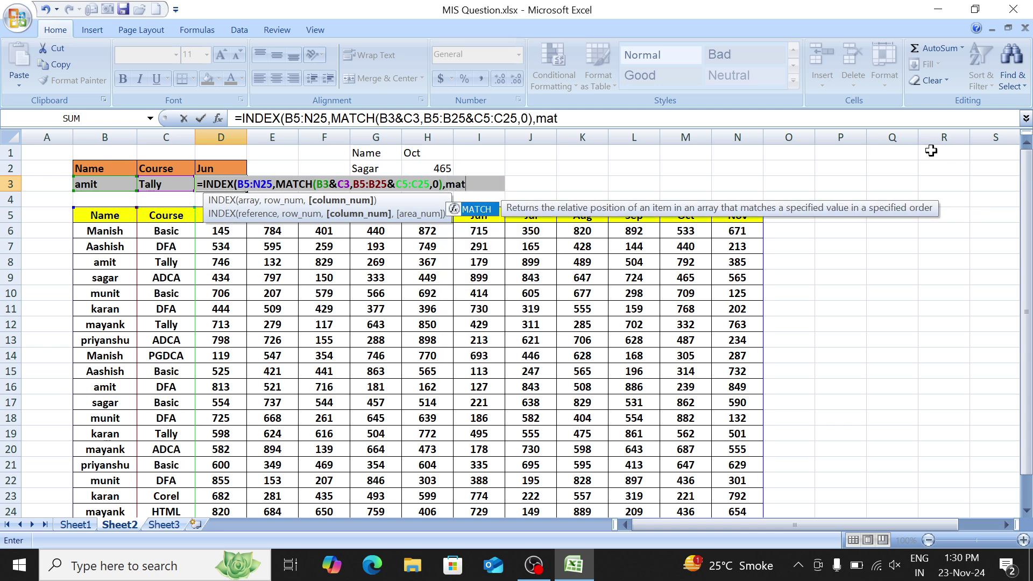
key(Tab)
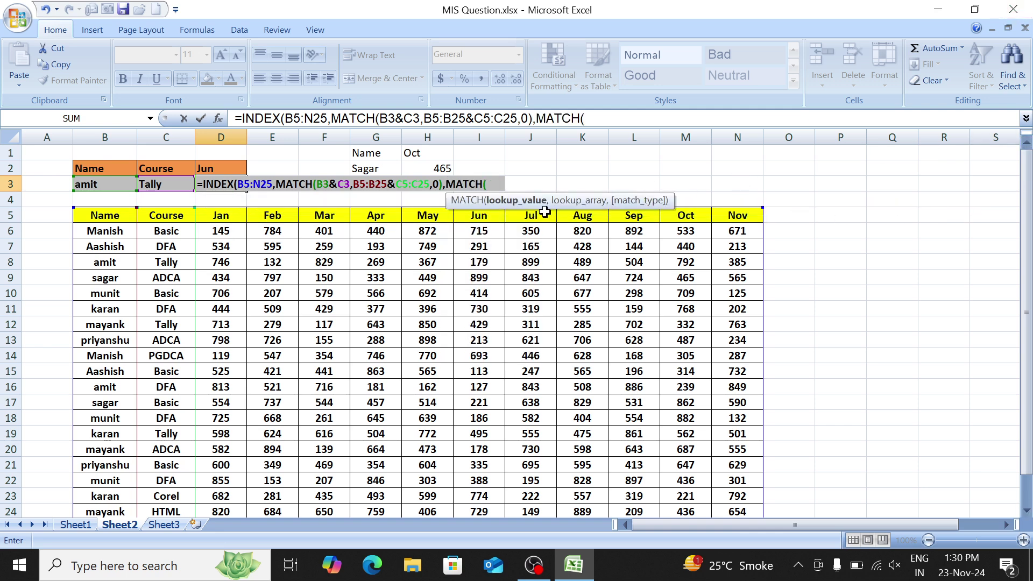
click(217, 168)
text(,)
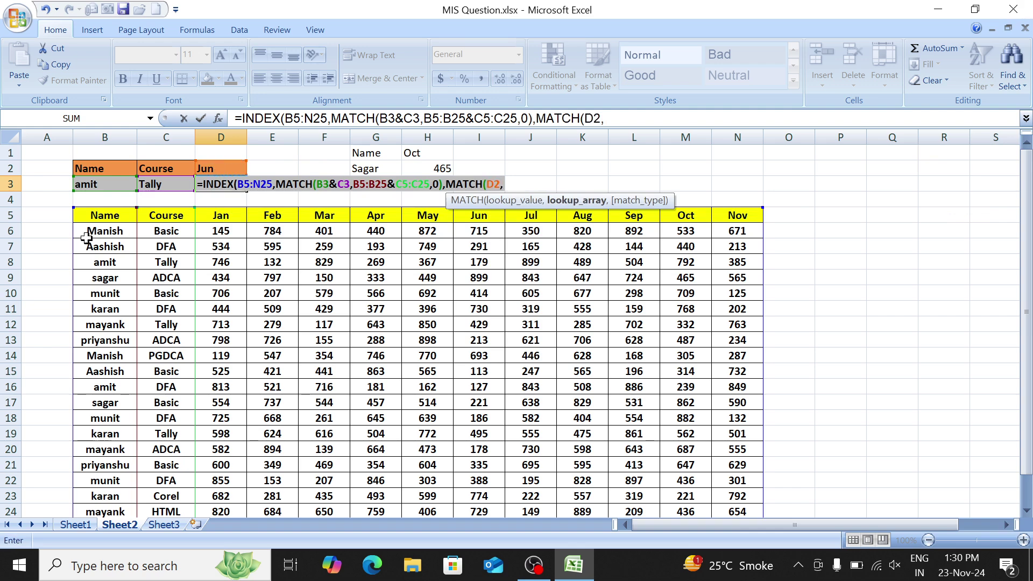
Step: Complete the column MATCH with the header row B5:N5 and 0 for exact match, and enter D3 as an array formula
click(103, 215)
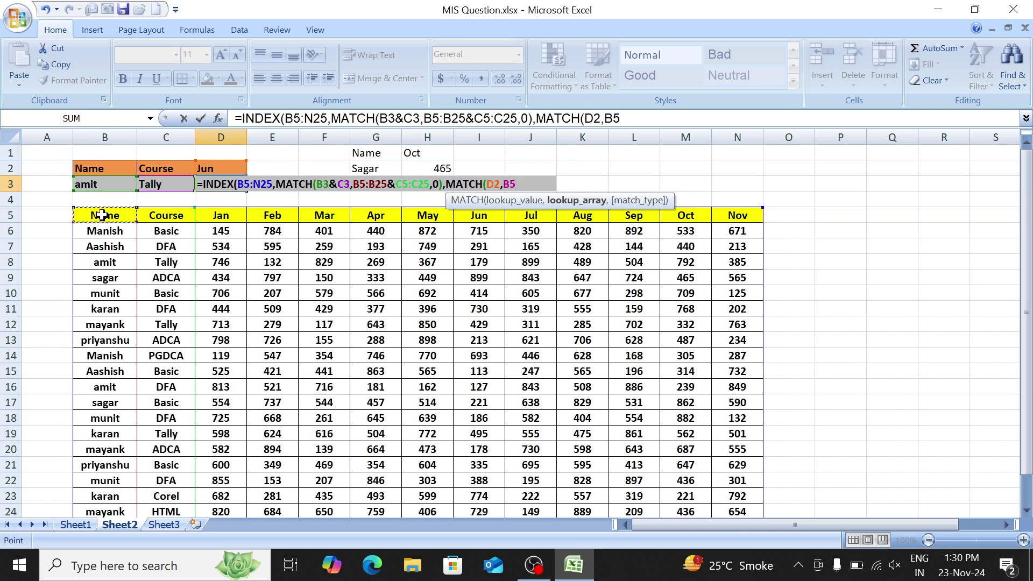
key(ctrl+shift+Right)
text(,0)
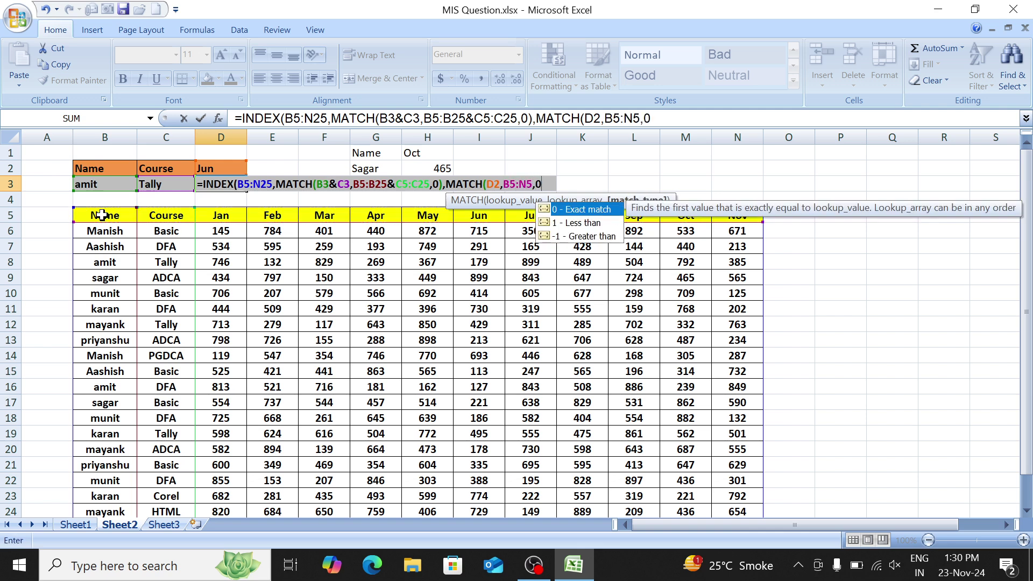
text()))
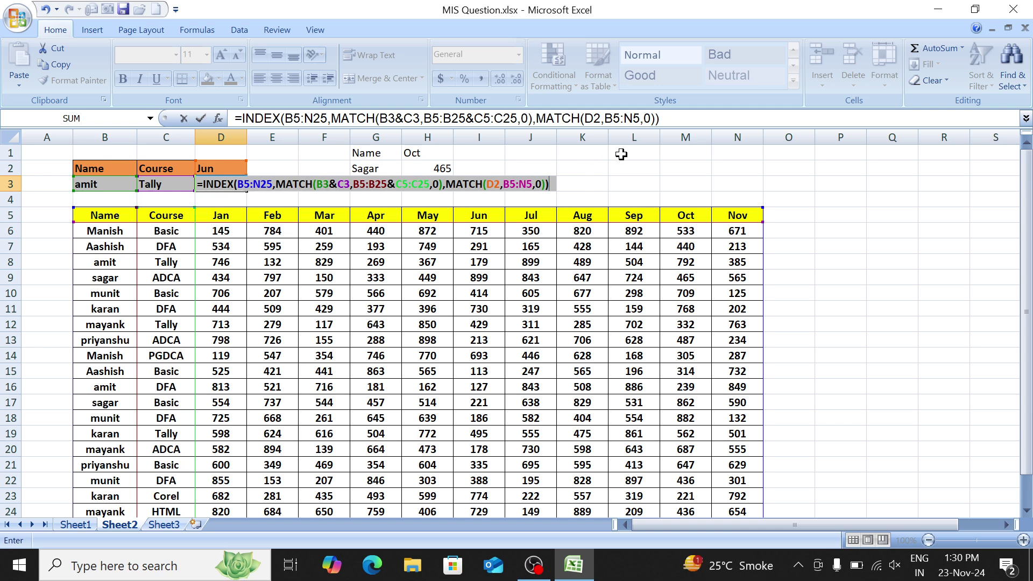
key(ctrl+shift+Return)
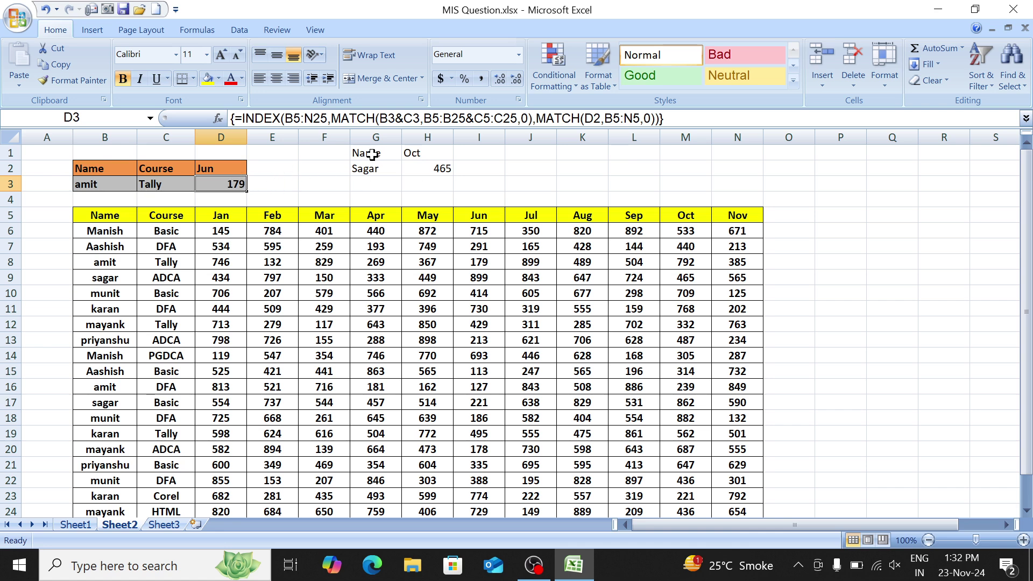
Step: Clear the example name and month lookup from G1:H3, and compare the lookup in B3:D3 with row 8 of the table
drag(374, 155, 447, 184)
key(Delete)
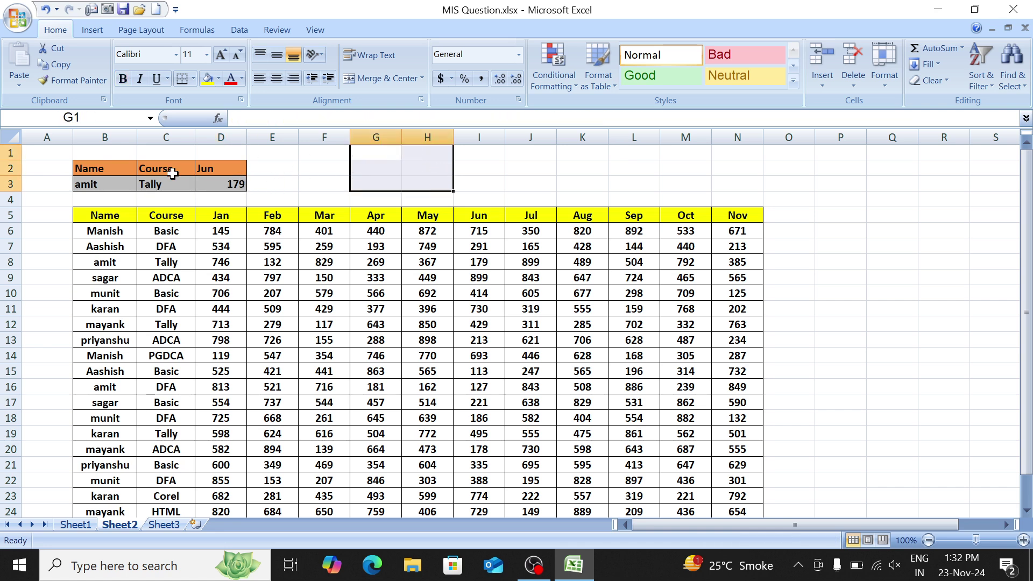
drag(111, 185, 208, 180)
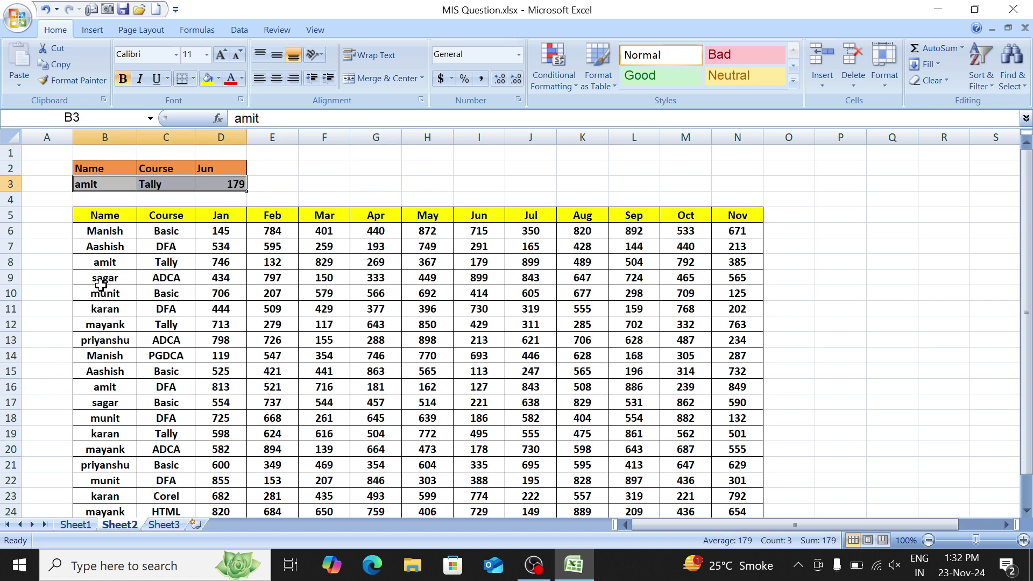
drag(101, 263, 476, 263)
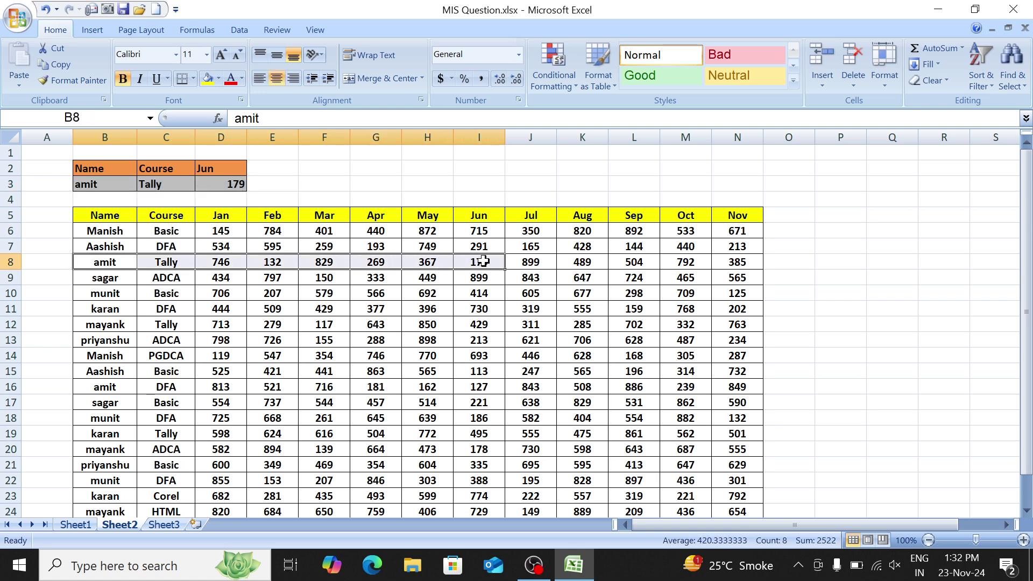
Step: Set the lookup month in D2 to Aug and check the D3 result against row 8 of the table
click(232, 171)
key(alt+Down)
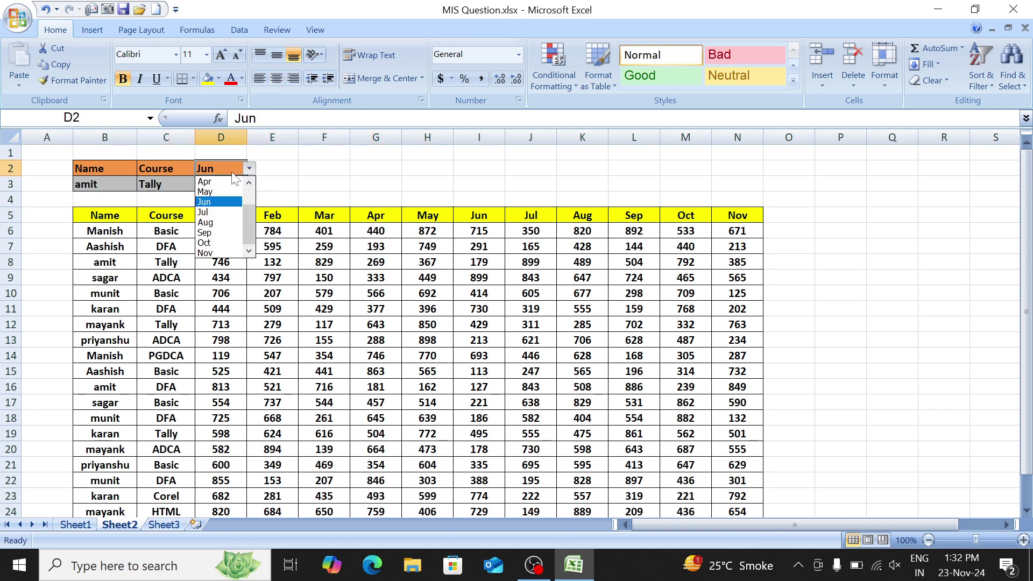
key(Down)
key(Down)
key(Return)
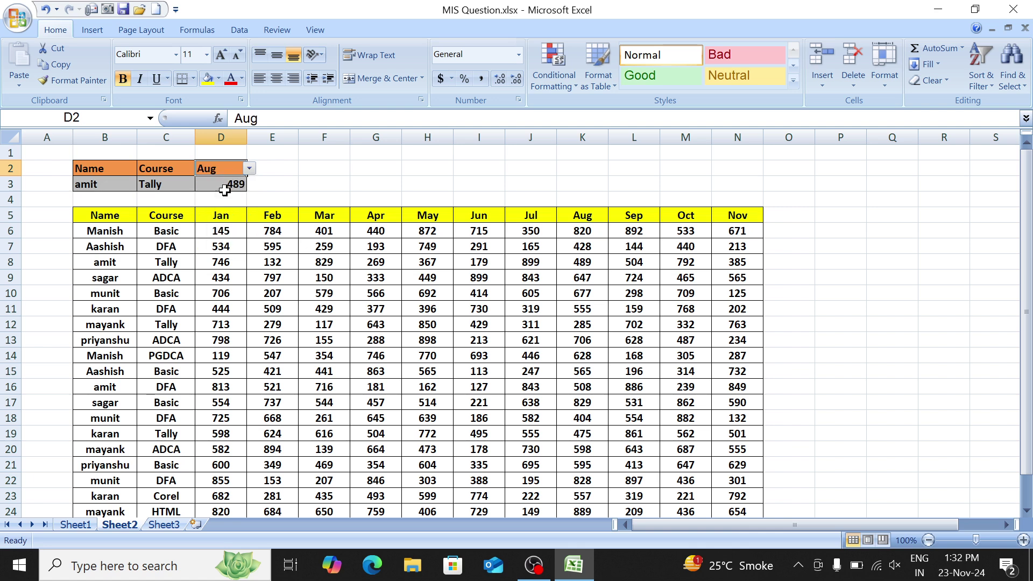
drag(113, 261, 597, 263)
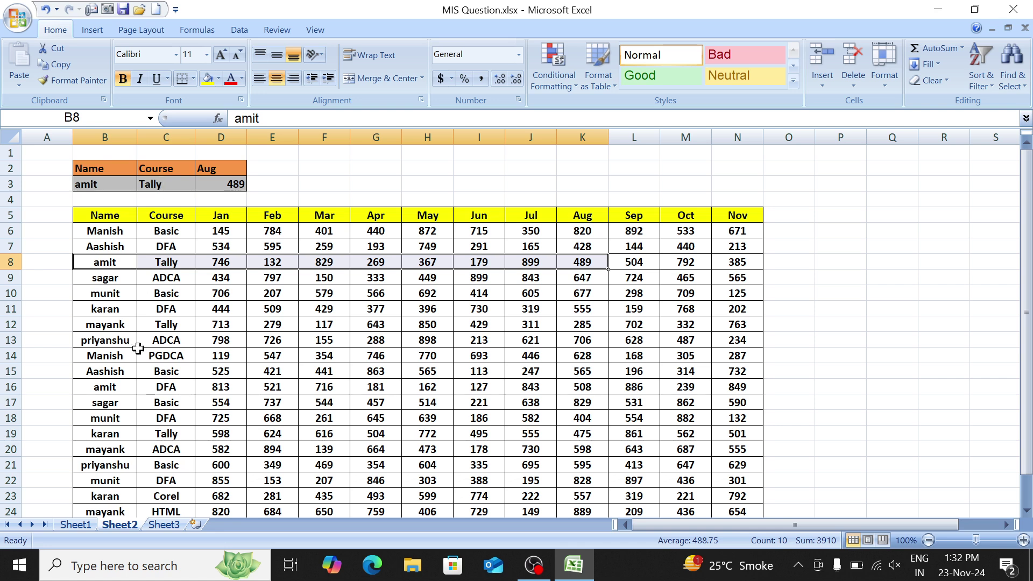
Step: Set the lookup course in C3 to dfa and check the D3 result against row 16 of the table
drag(105, 387, 662, 375)
click(176, 185)
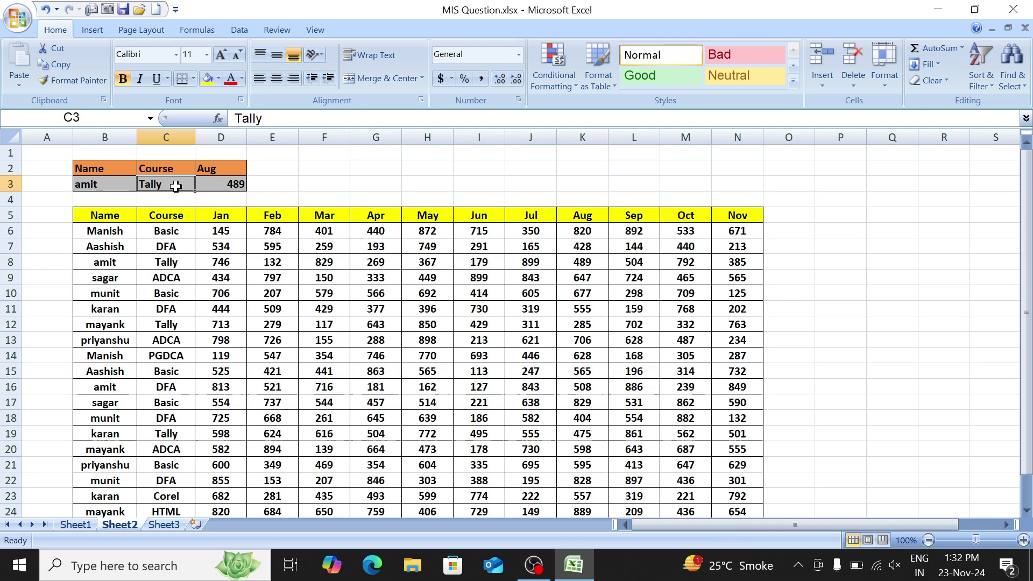
text(dfa)
key(Return)
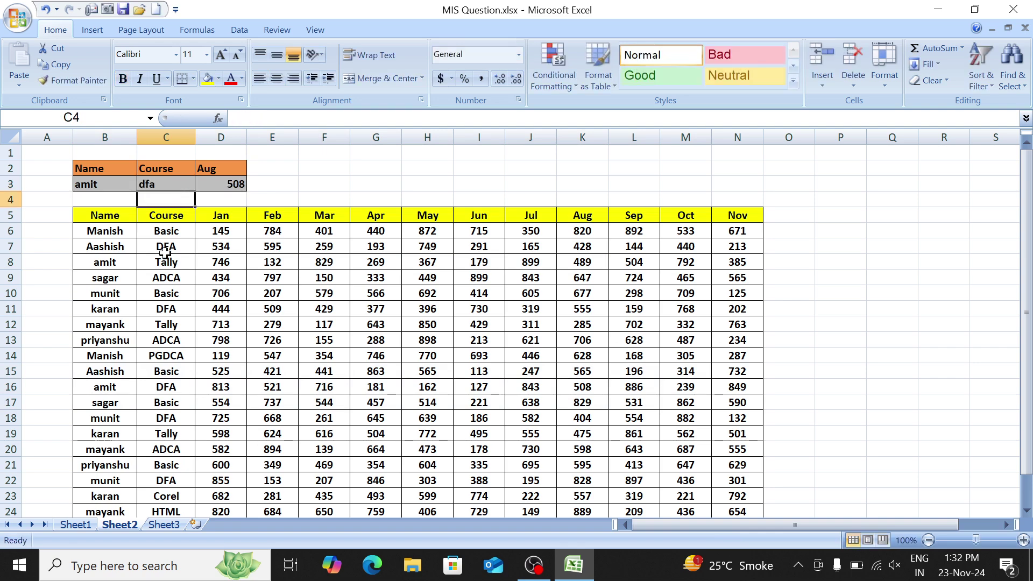
drag(110, 386, 578, 387)
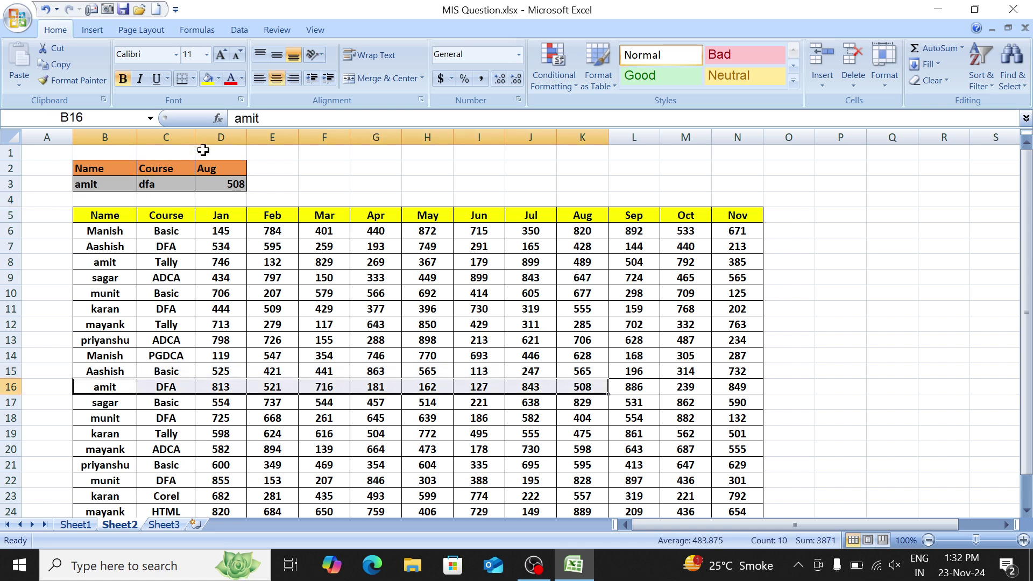
click(220, 182)
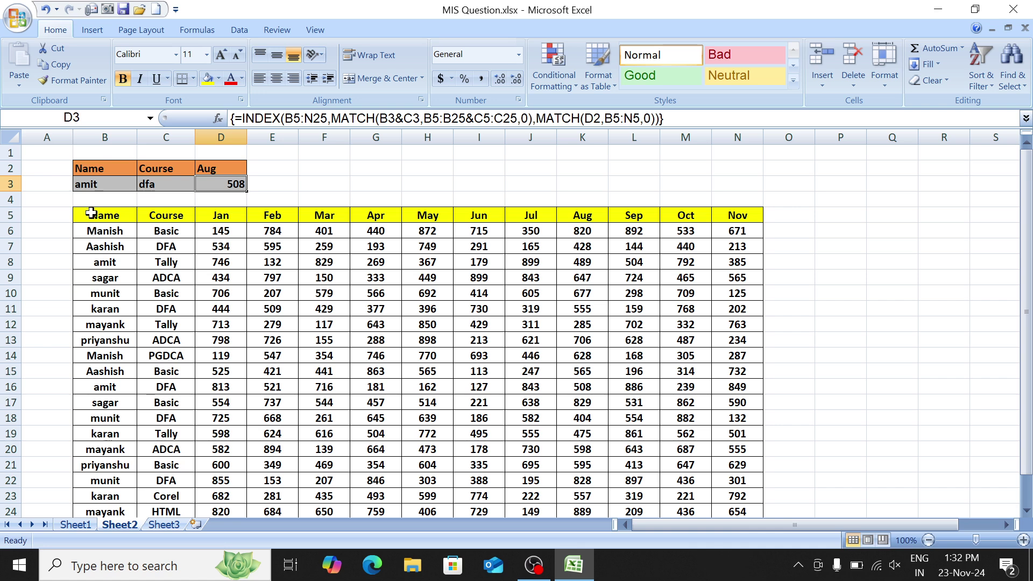
drag(91, 184, 222, 184)
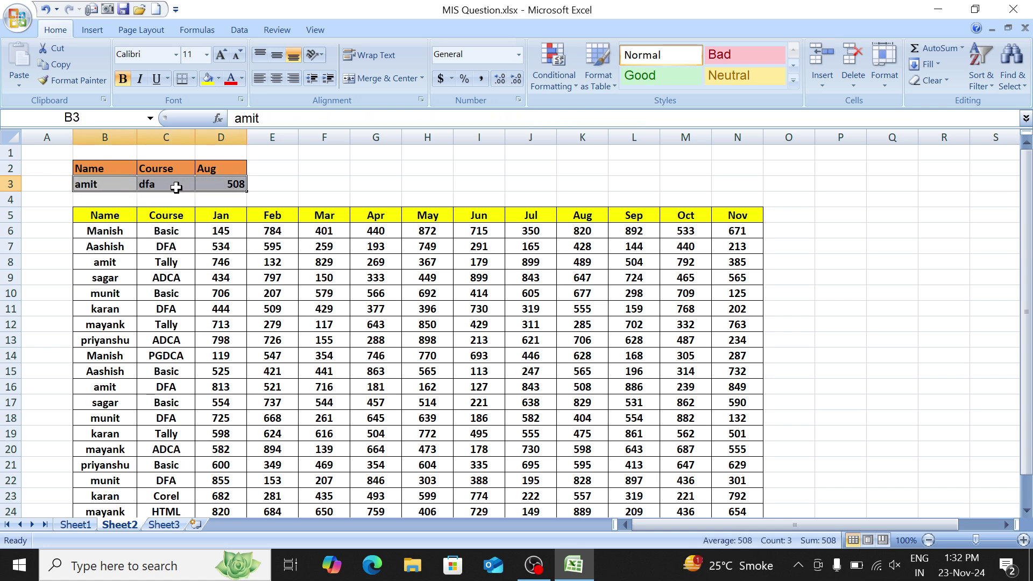
Step: Create a new conditional formatting rule for the table data B6:N25 that uses a formula to determine which cells to format
click(117, 230)
key(ctrl+shift+End)
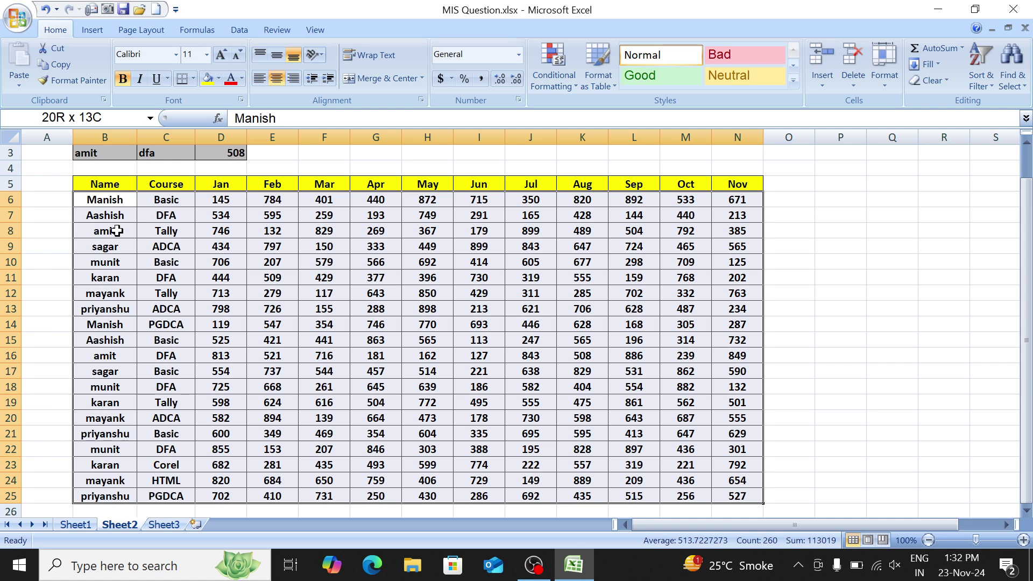
scroll(1029, 230, up, 1)
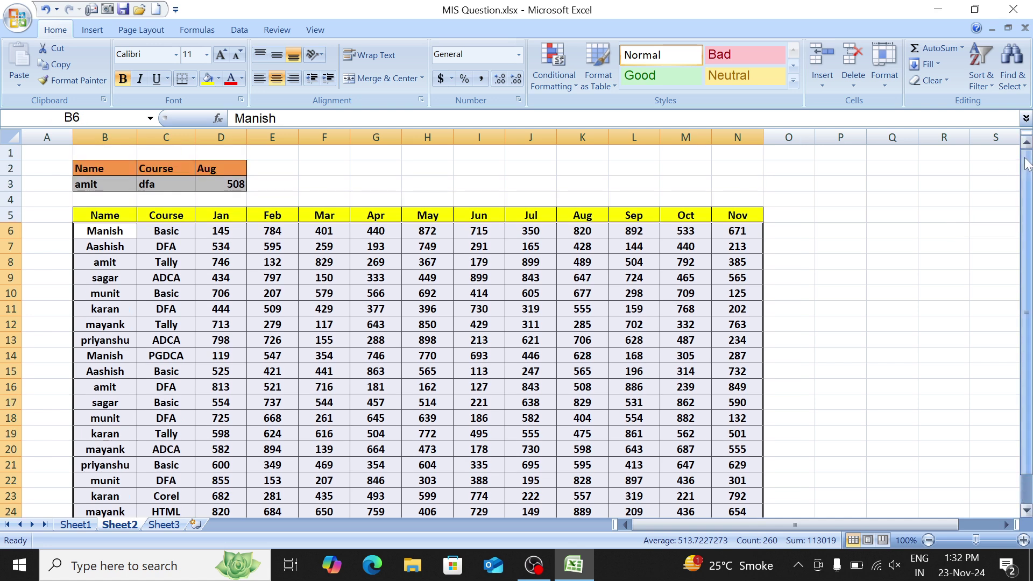
click(548, 75)
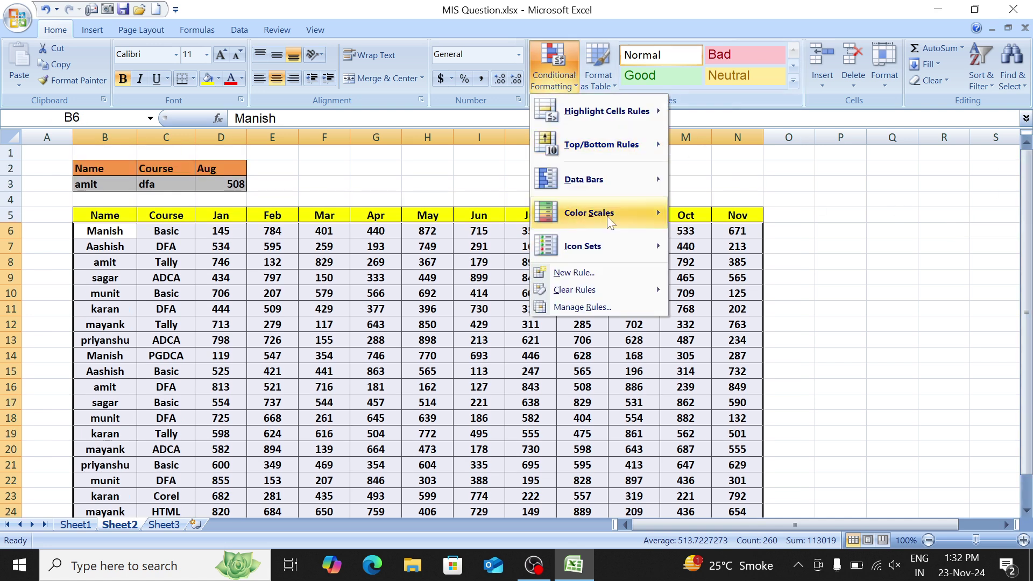
click(605, 274)
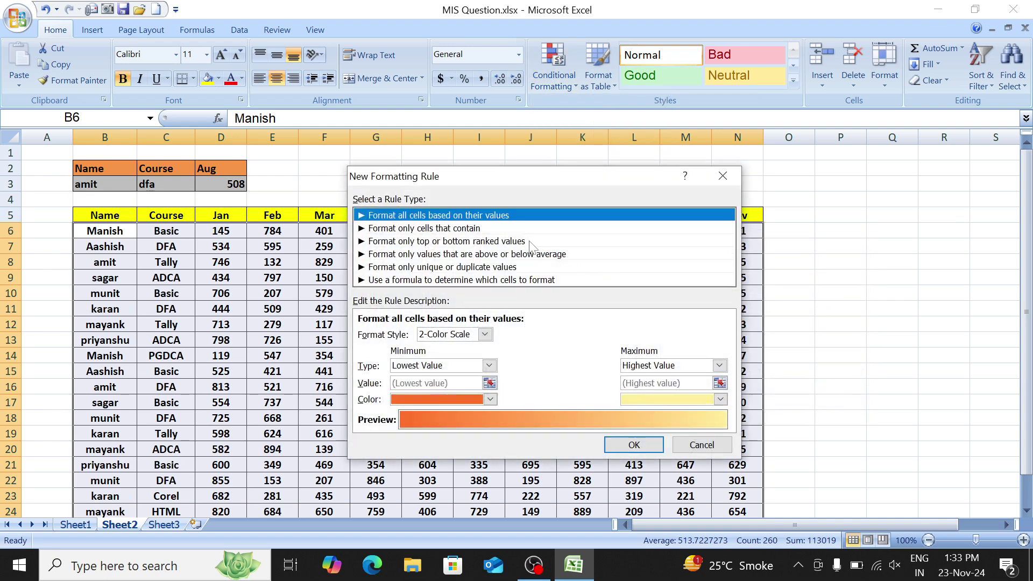
click(455, 279)
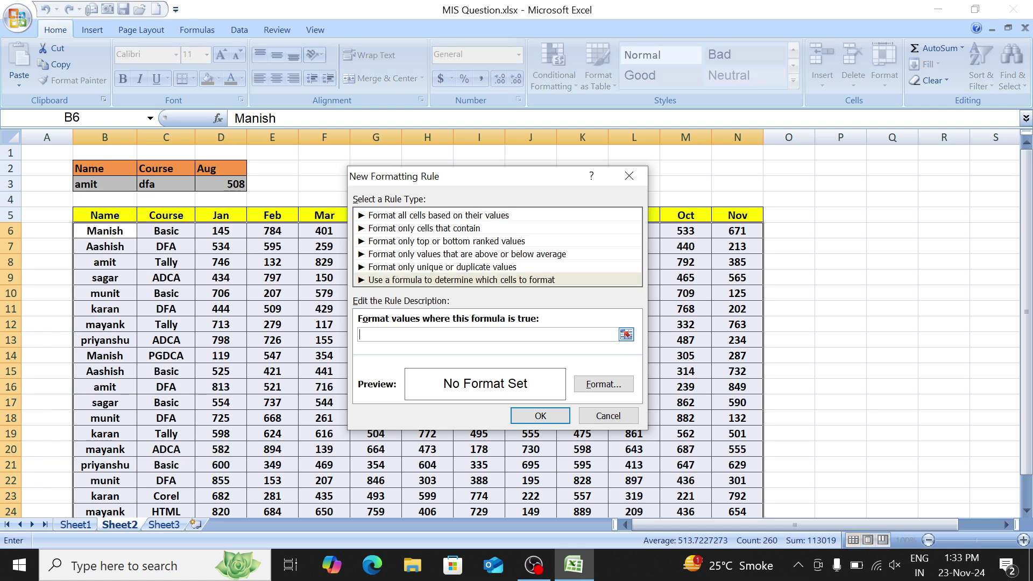
Step: Begin the rule's AND formula with the name condition $B6=$B$3
text(=and()
click(112, 232)
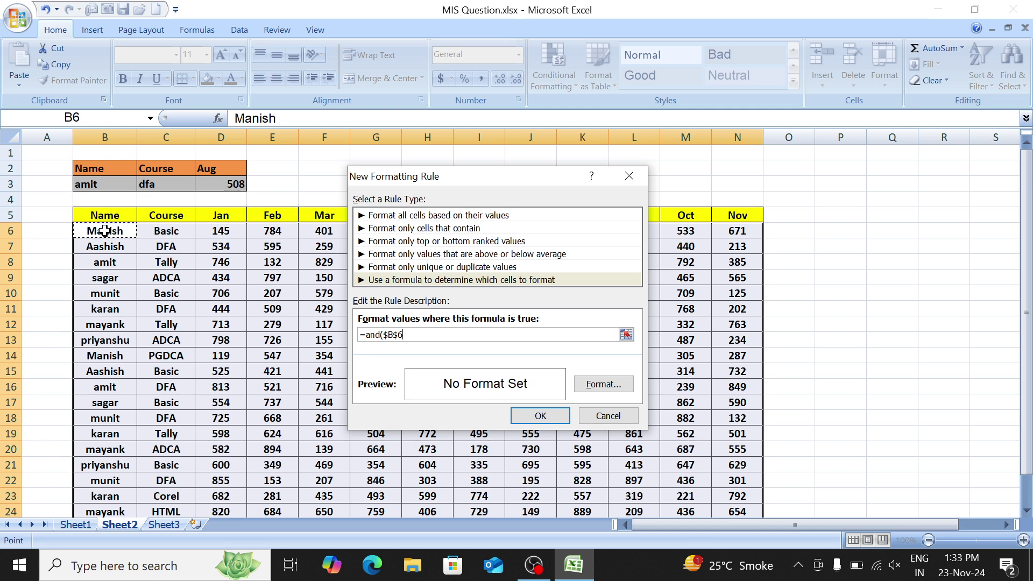
key(F4)
text(=)
click(100, 184)
text(,)
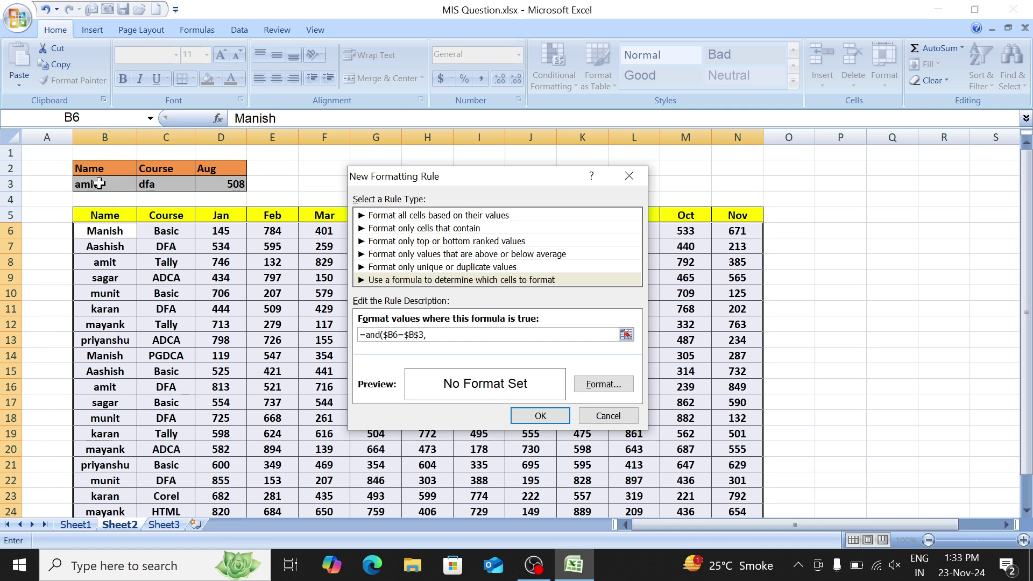
Step: Add the course condition $C6=$C$3 to the rule's AND formula and close its bracket
click(165, 230)
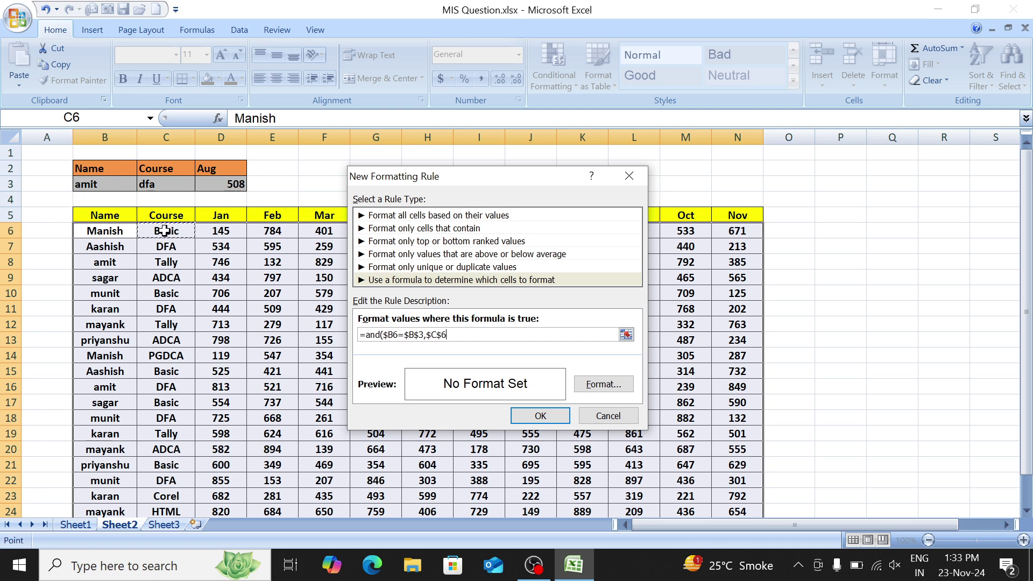
key(F4)
key(F4)
text(=)
click(164, 183)
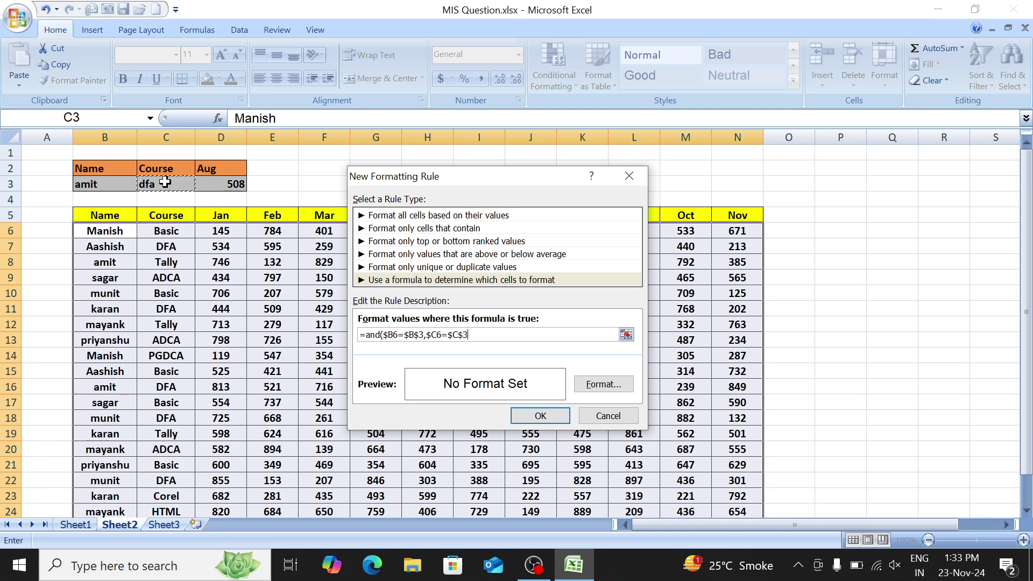
text())
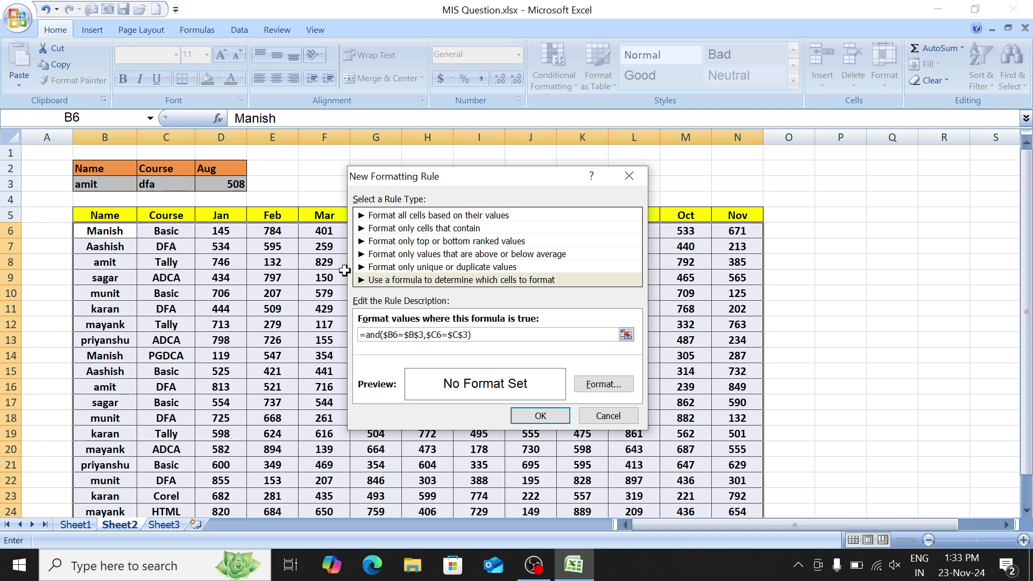
Step: Give the rule a light aqua fill and apply it to the table data
click(599, 386)
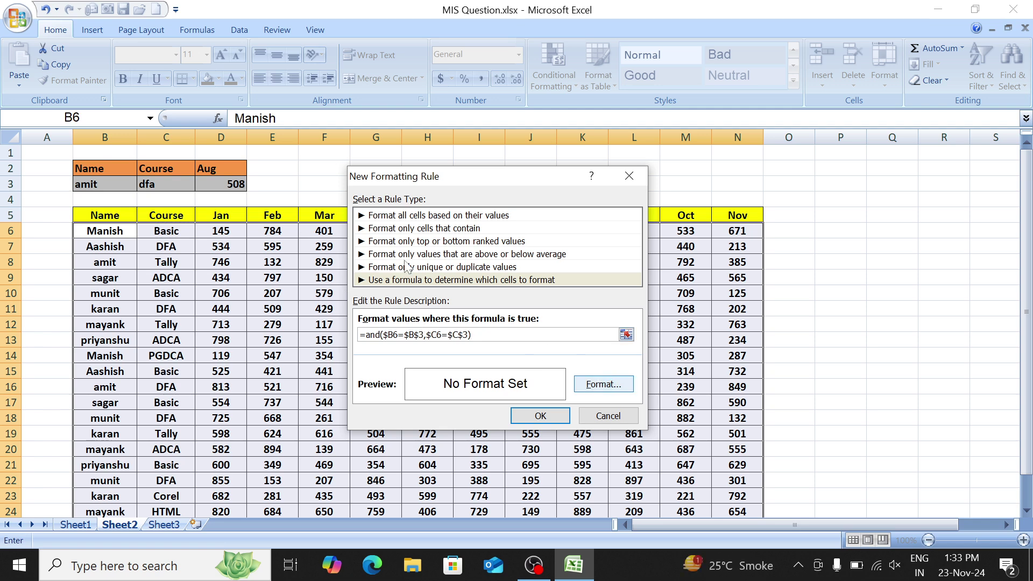
click(501, 144)
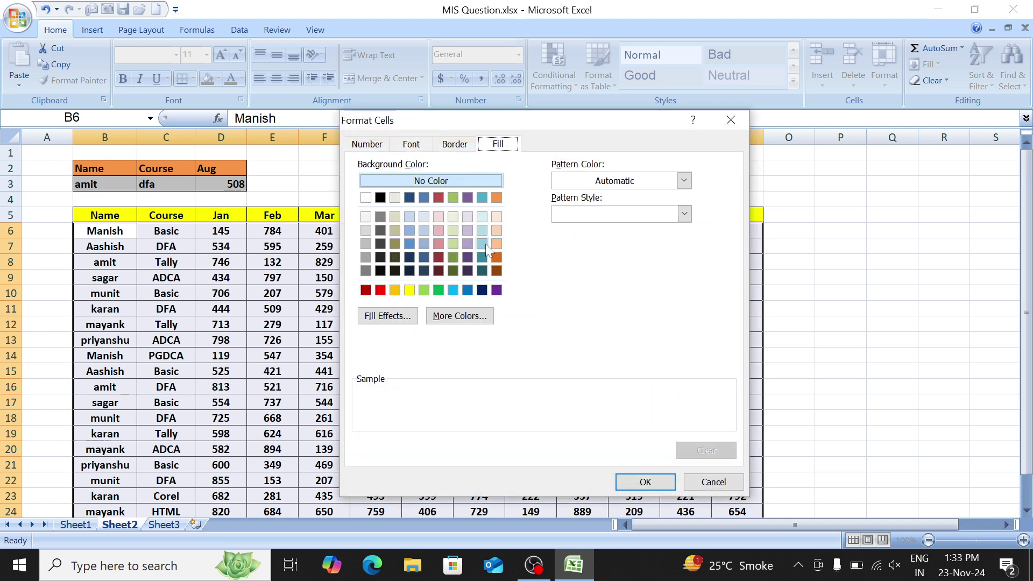
click(483, 244)
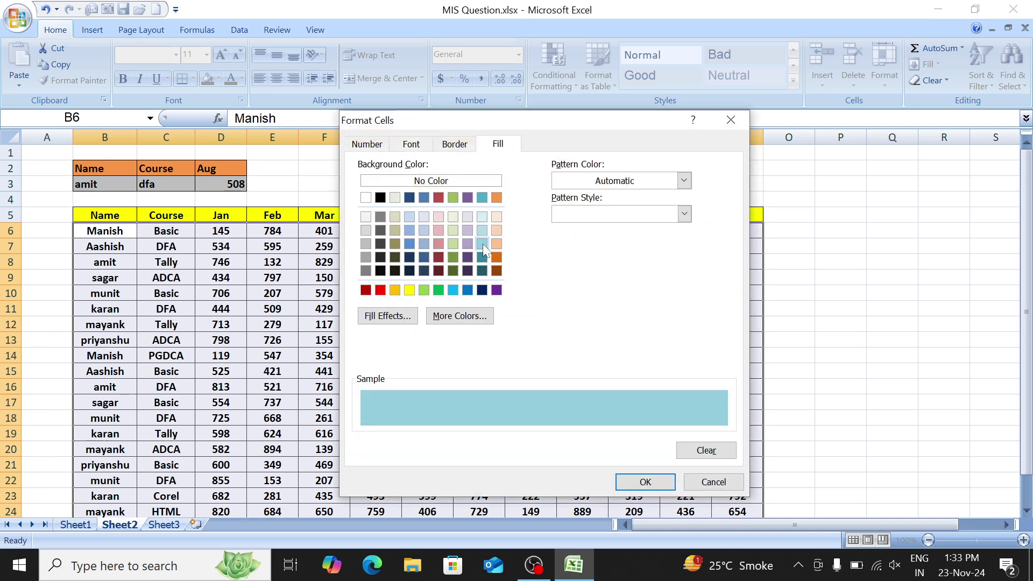
click(646, 483)
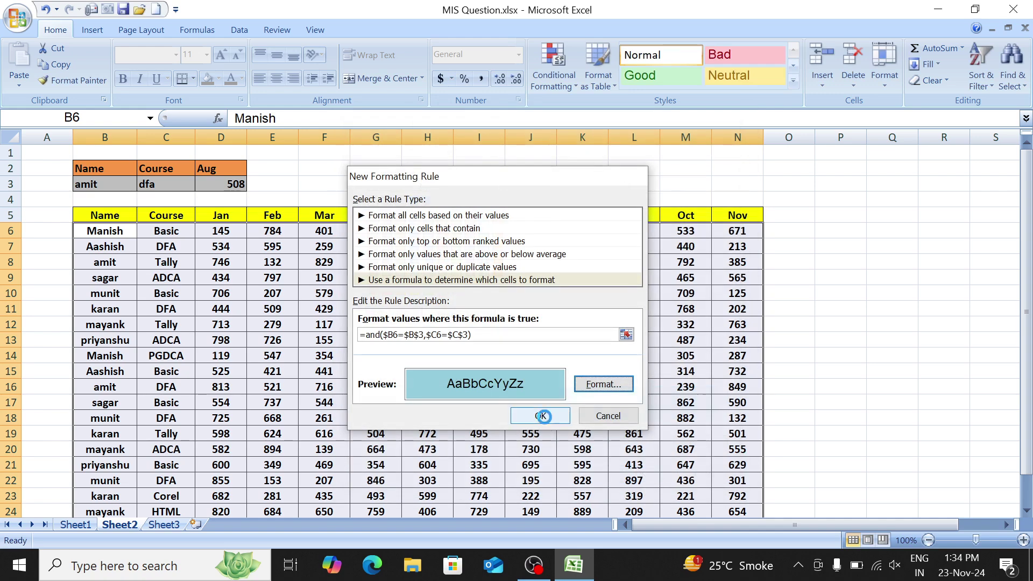
click(544, 417)
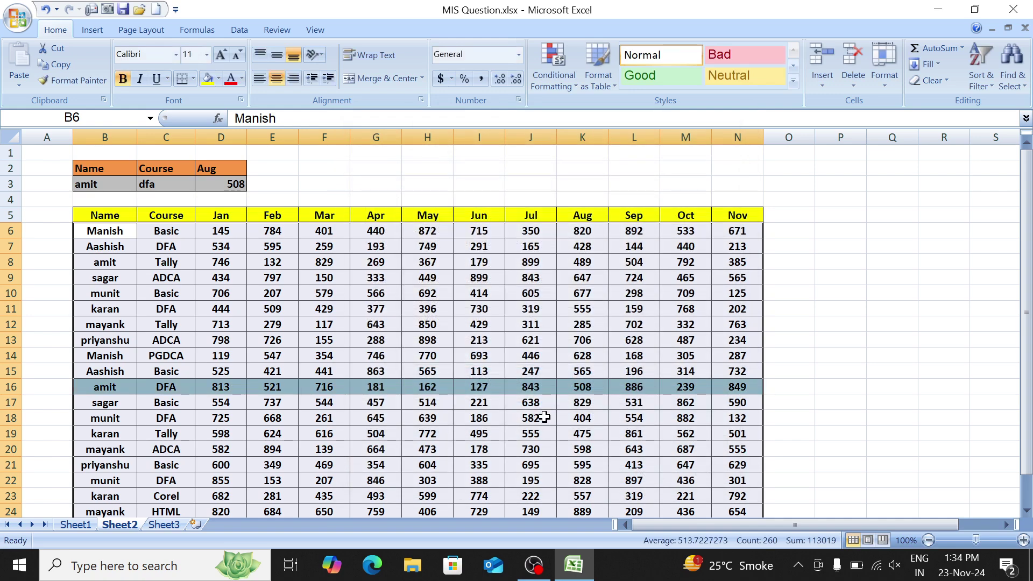
Step: Set the lookup course in C3 to Tally to test the row highlight against table row 8
click(154, 186)
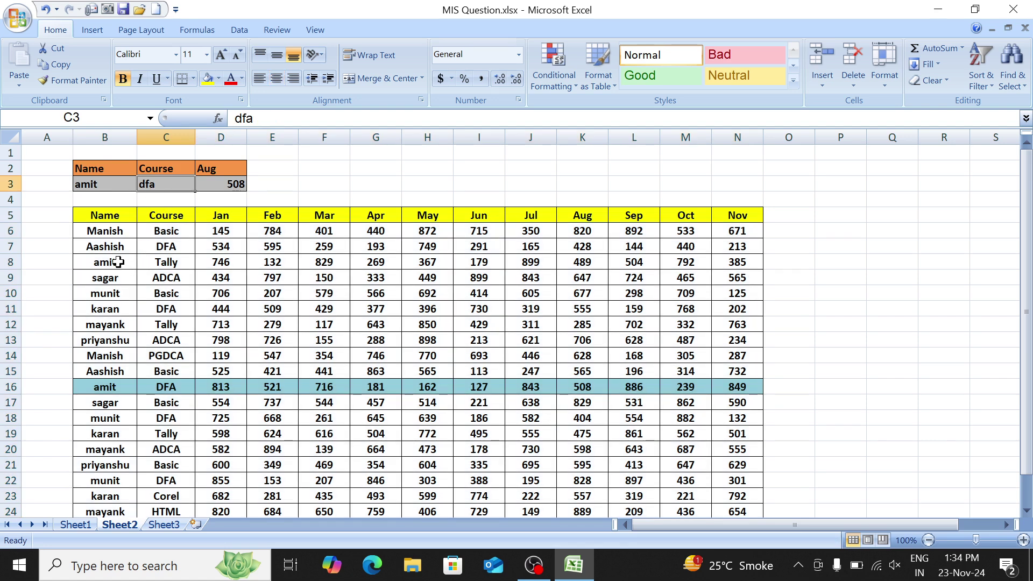
drag(116, 262, 184, 262)
click(184, 262)
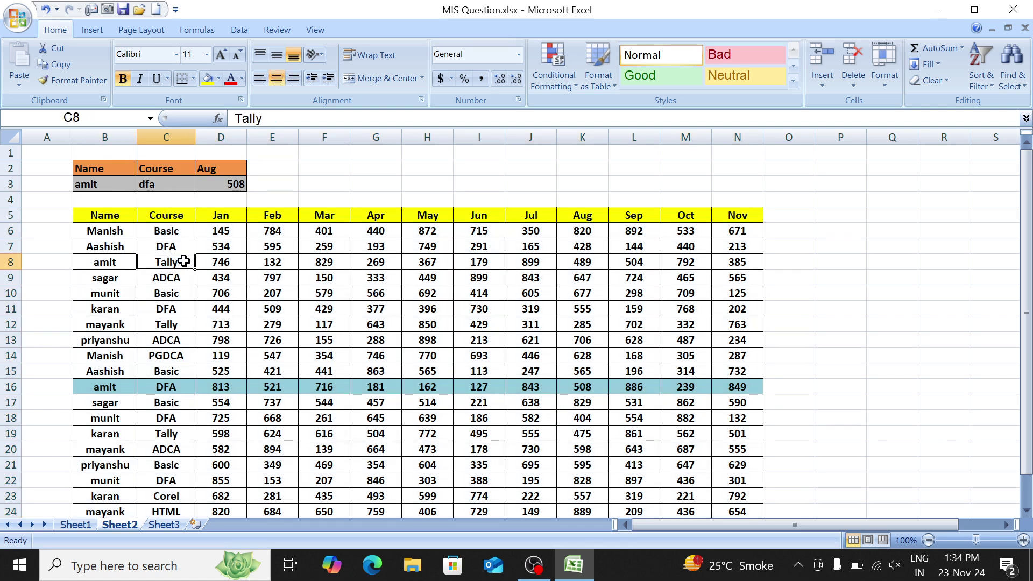
click(172, 186)
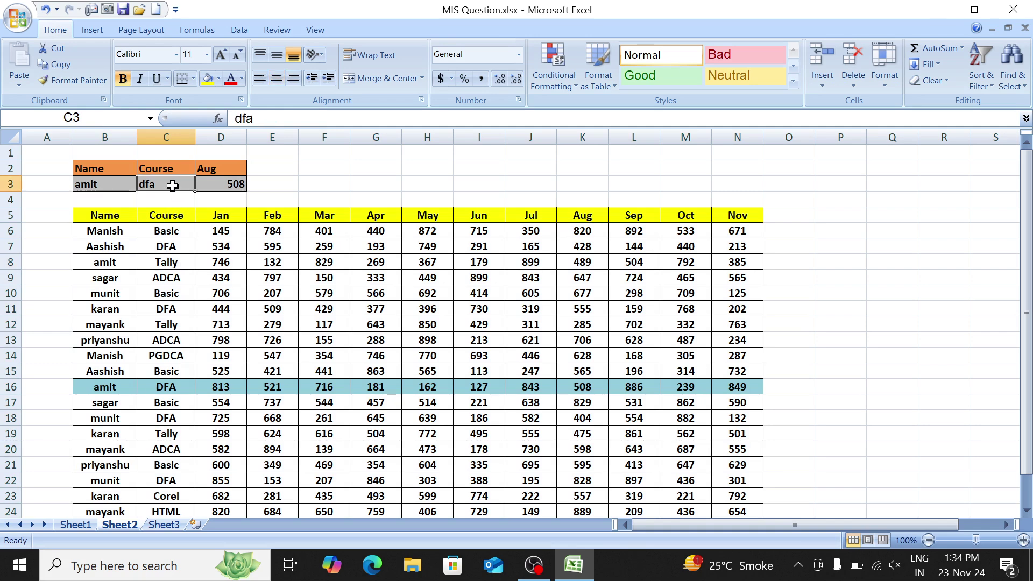
text(Tally)
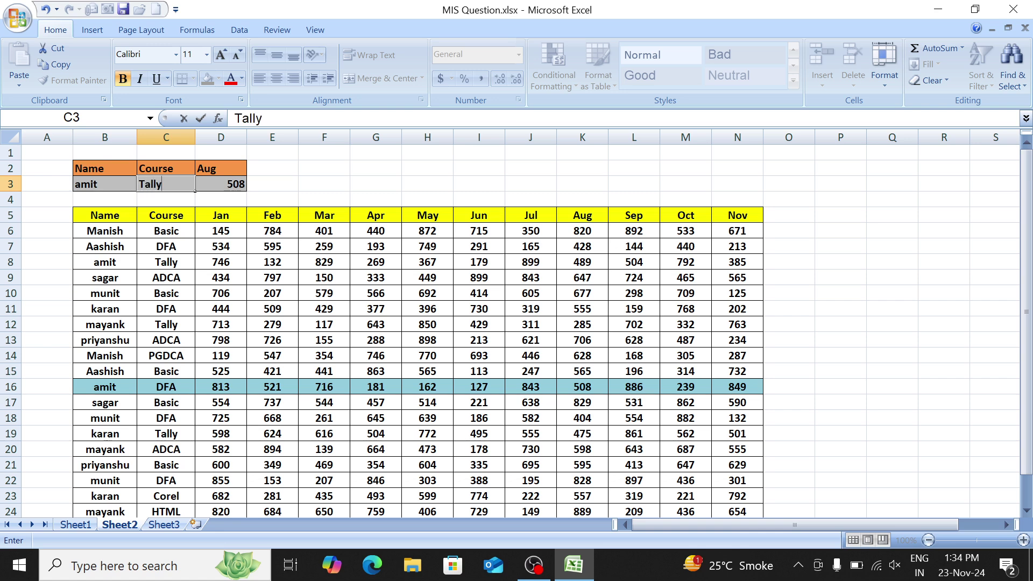
key(Return)
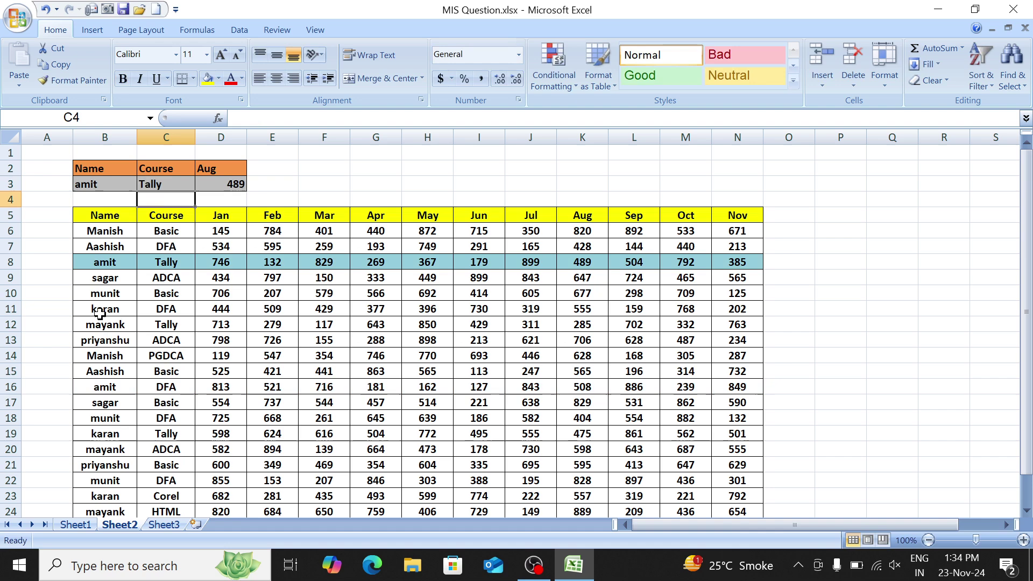
Step: Set the lookup name in B3 to the one in table row 11 and the course in C3 to DFA, then check the row's Aug cell
drag(104, 311, 349, 315)
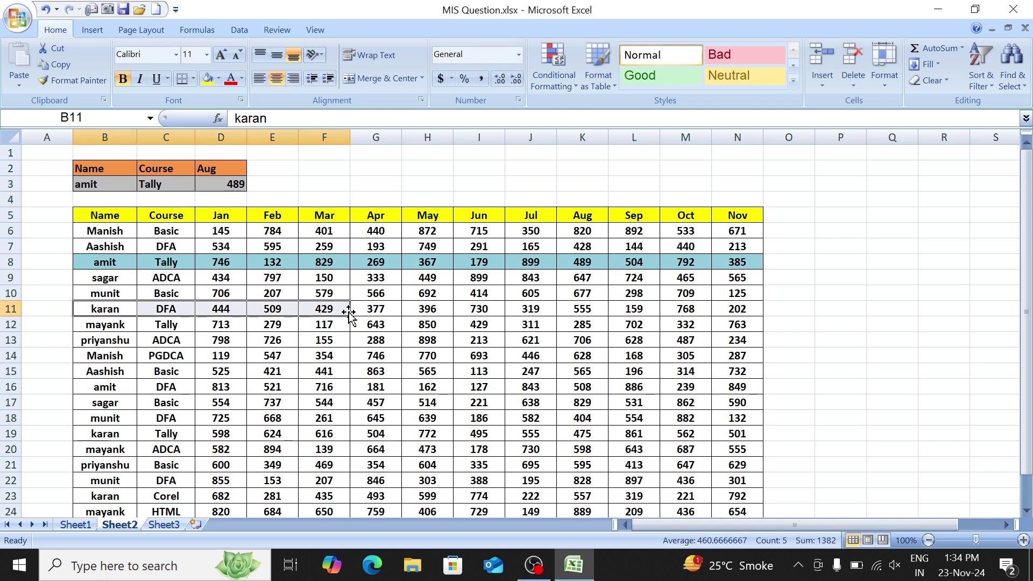
click(119, 185)
text(Karan)
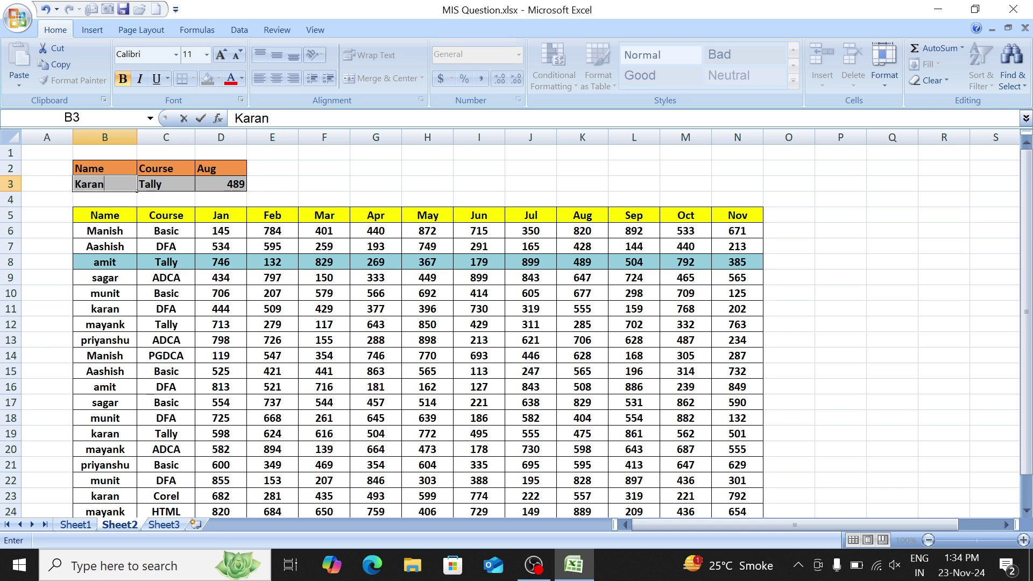
key(Tab)
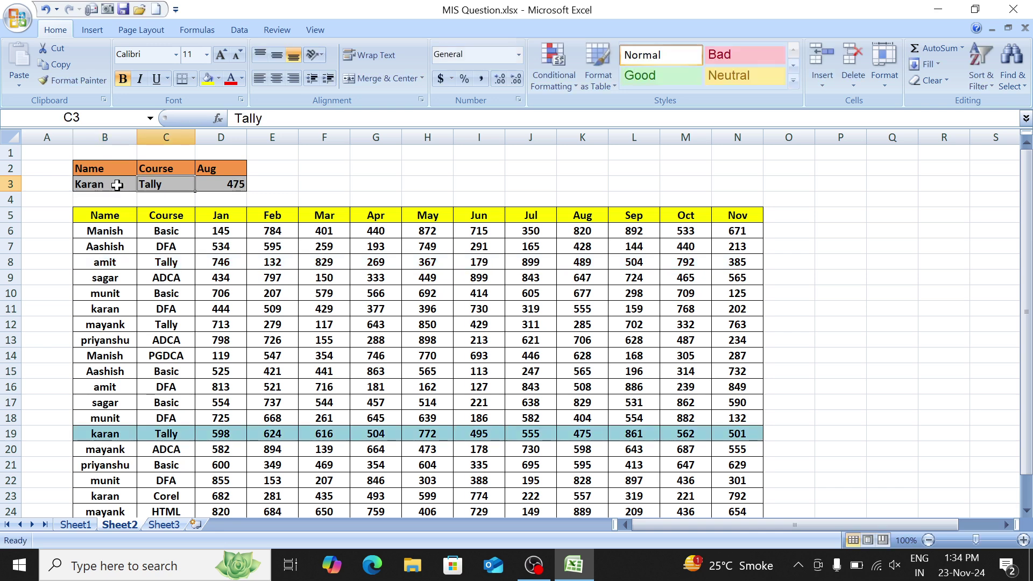
text(DFA)
key(Return)
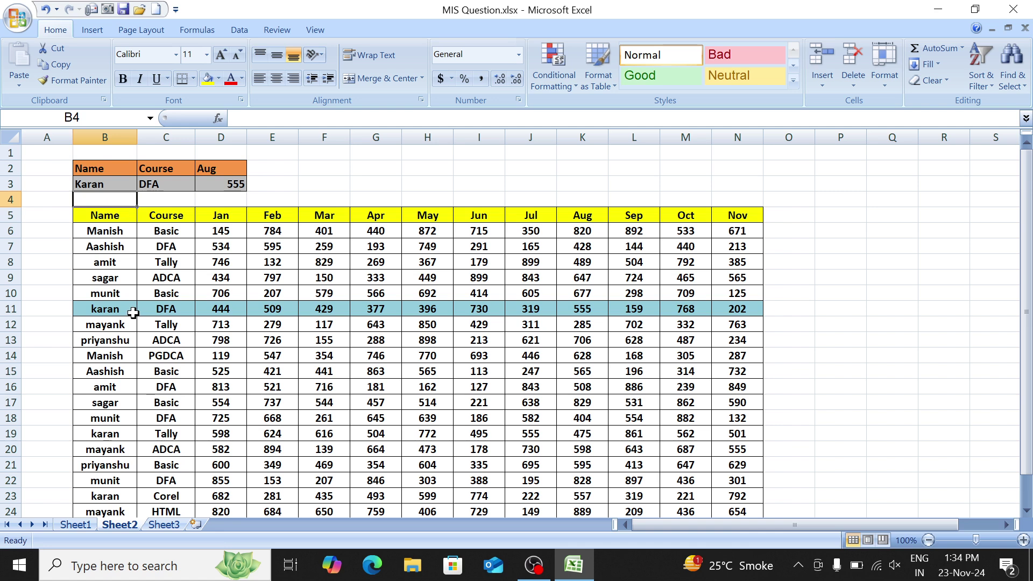
drag(133, 309, 583, 309)
click(583, 309)
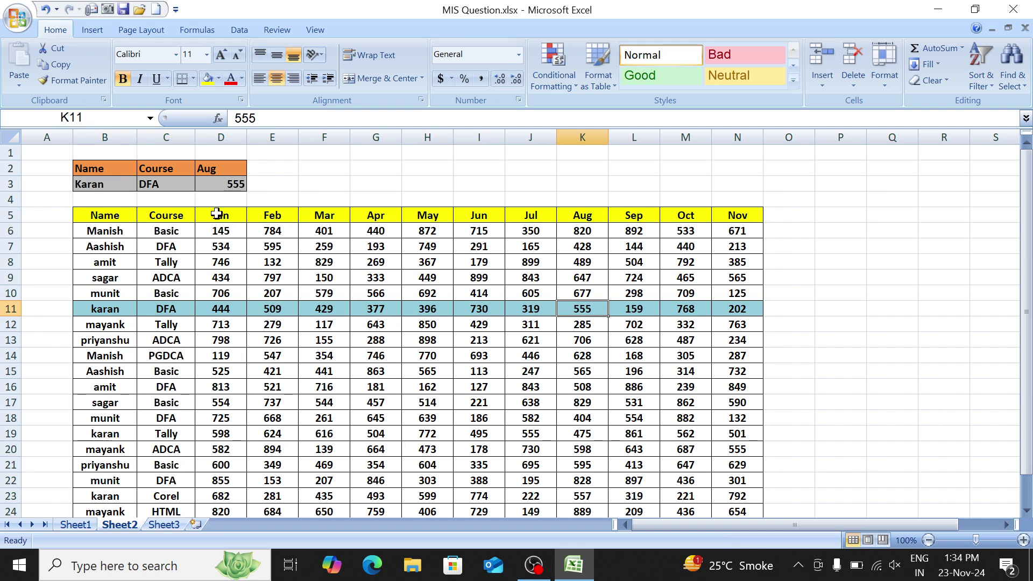
Step: Create a new conditional formatting rule for D5:N25 that uses a formula to determine which cells to format
drag(216, 214, 738, 481)
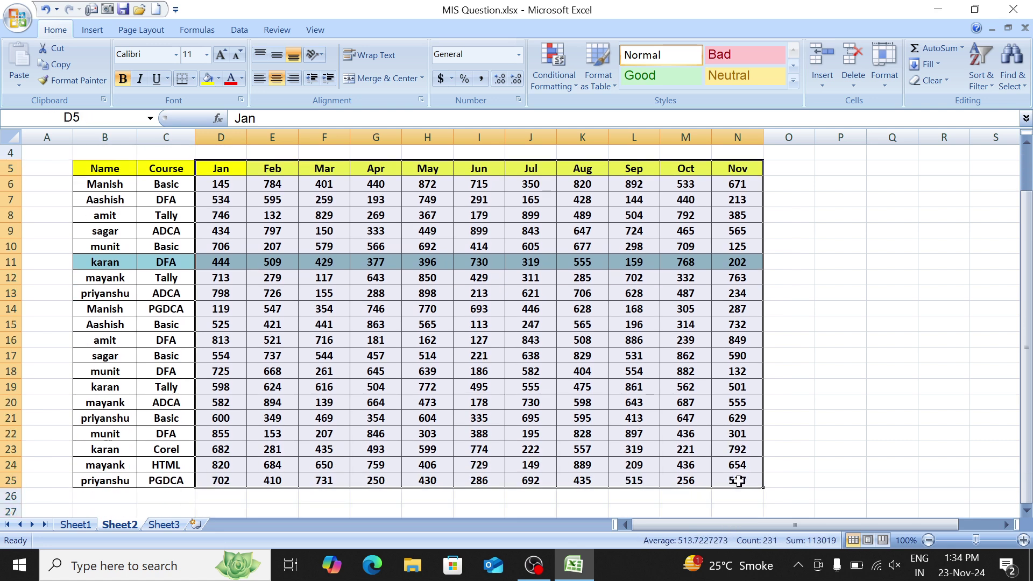
scroll(738, 480, up, 1)
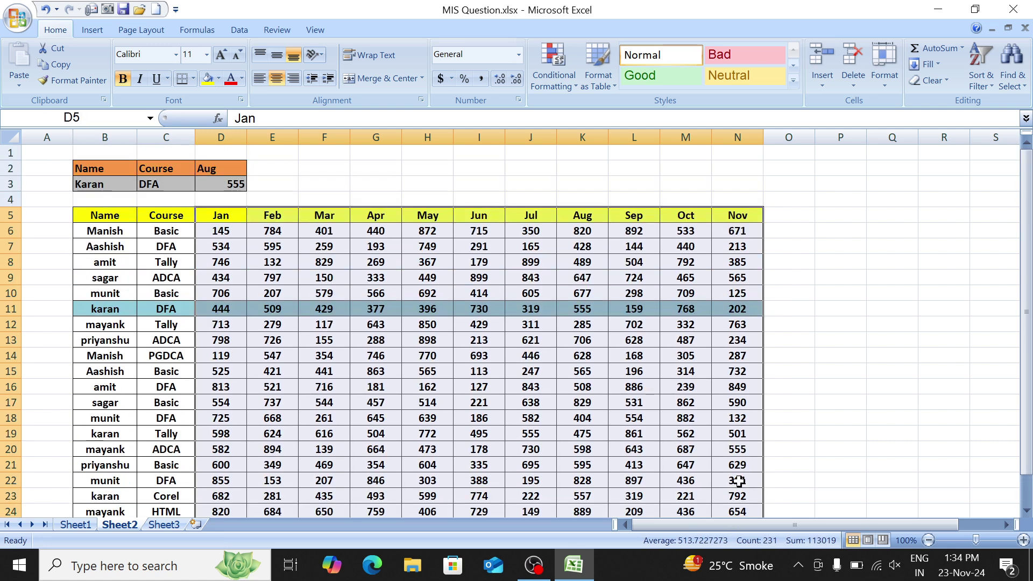
click(561, 70)
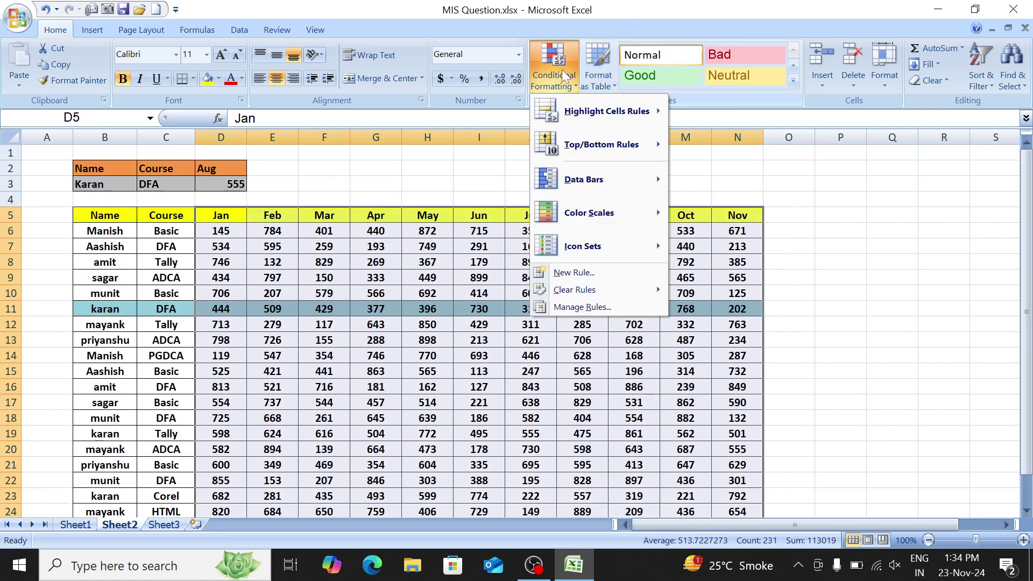
click(608, 273)
click(464, 266)
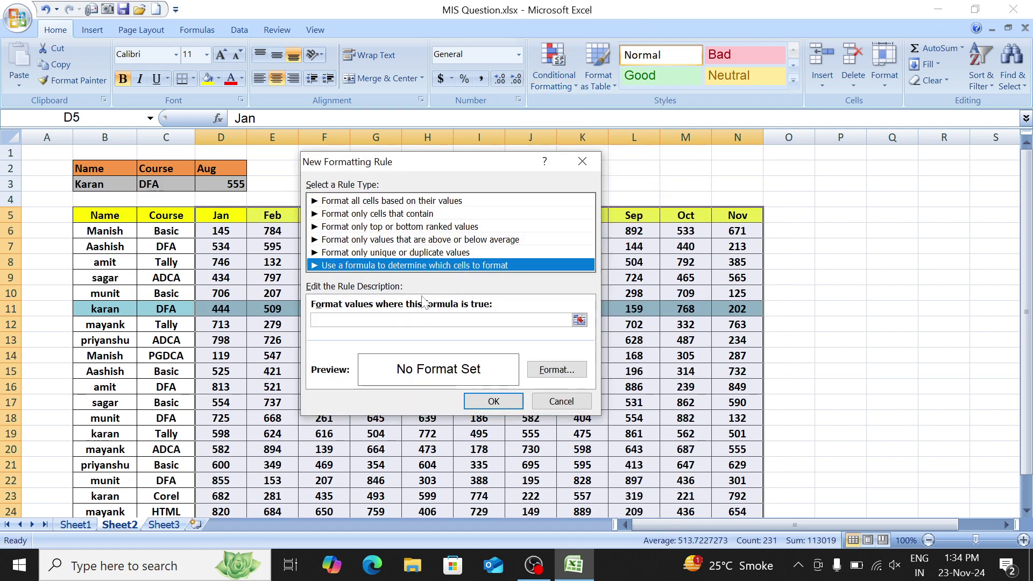
click(564, 320)
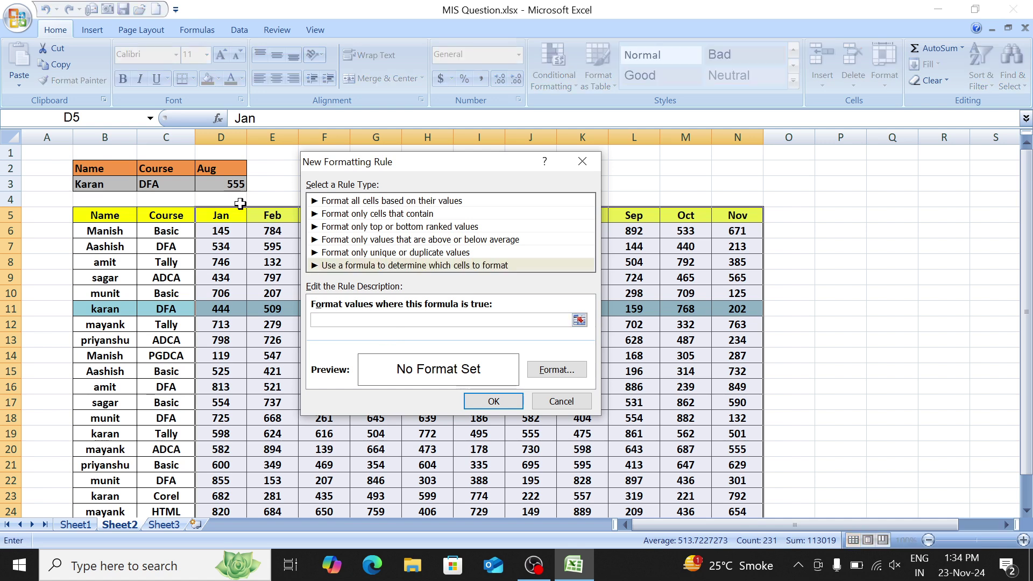
Step: Enter the rule formula =D$5=$D$2 to match each month header against the lookup month
click(223, 213)
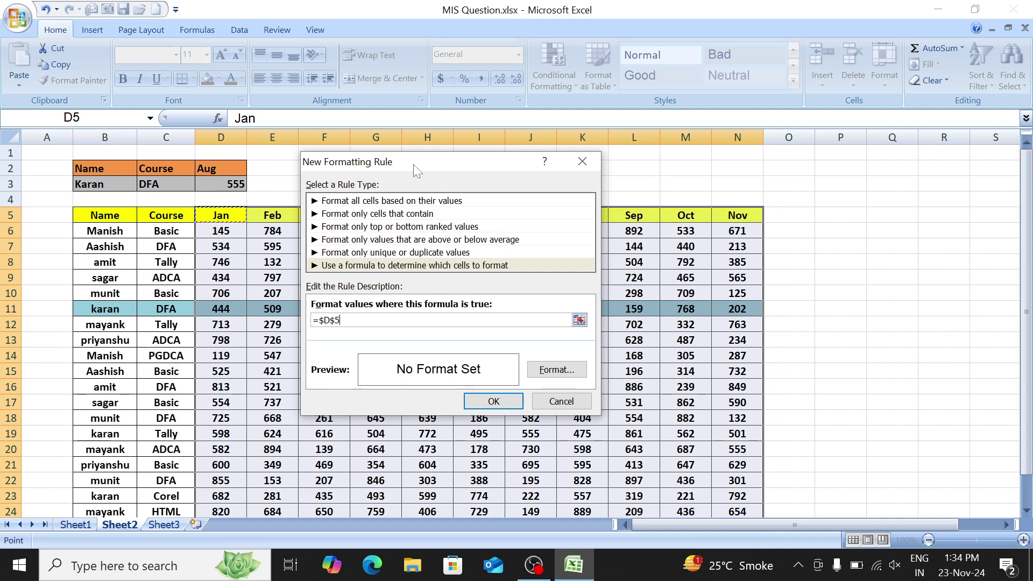
drag(430, 166, 562, 185)
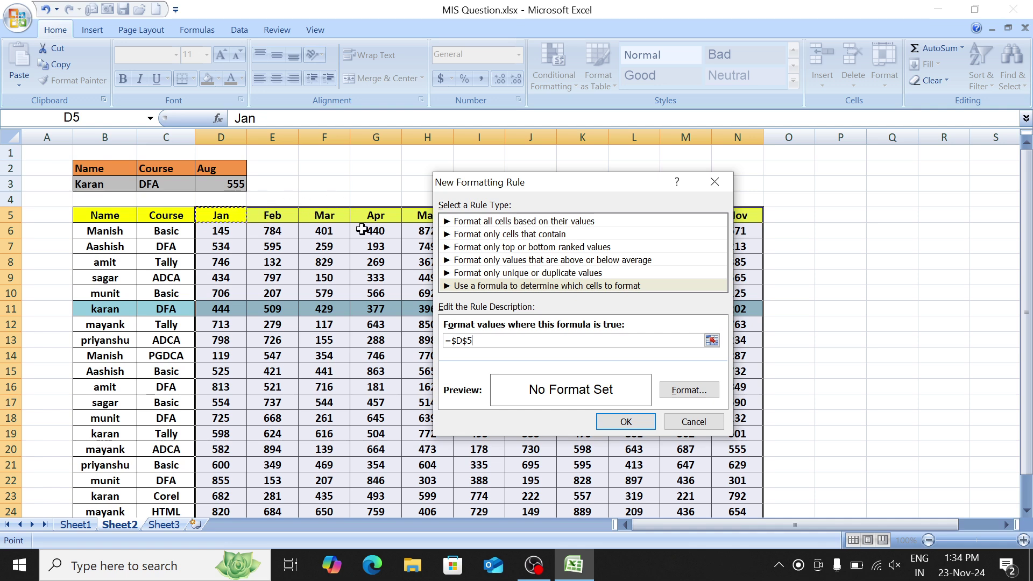
key(F4)
key(F4)
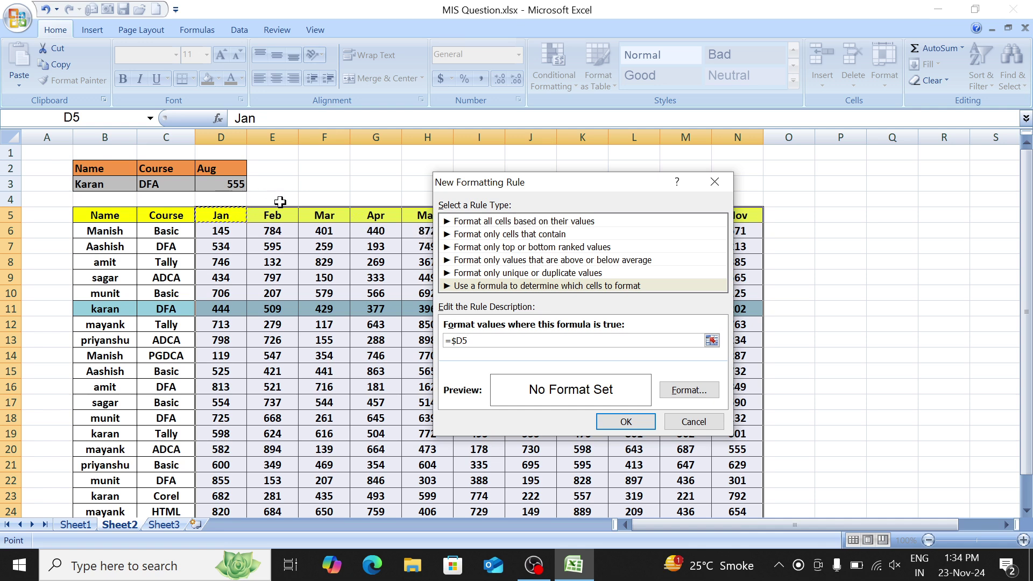
key(F4)
key(F4)
key(F4)
text(=)
click(227, 167)
Step: Give the month rule a green fill and apply it to D5:N25
click(689, 392)
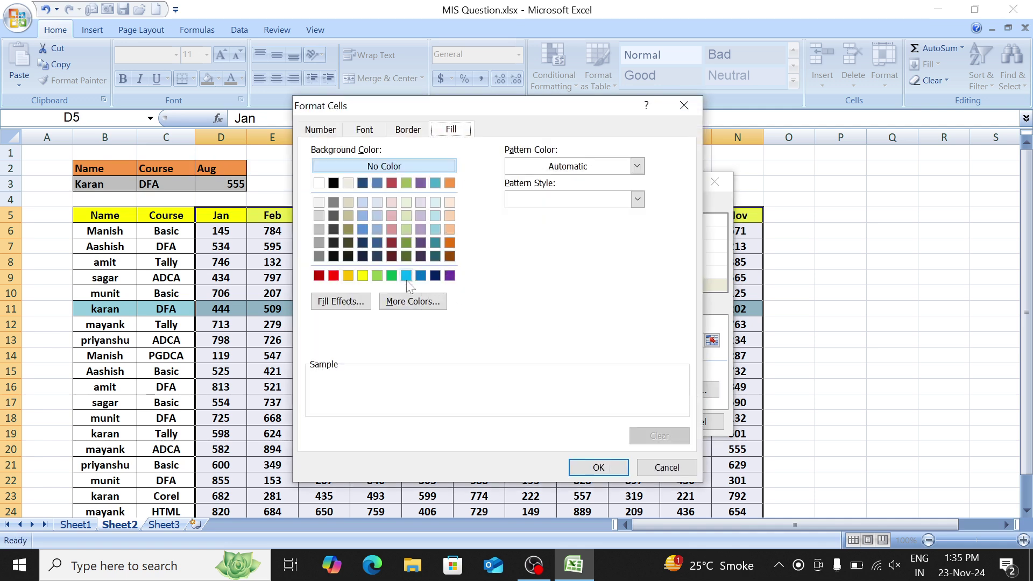
click(391, 276)
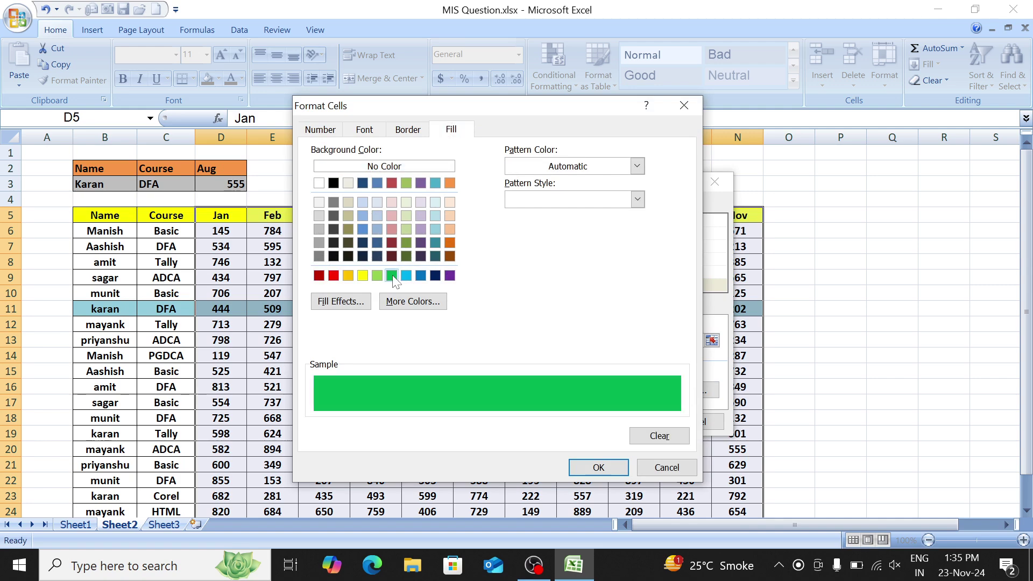
click(605, 468)
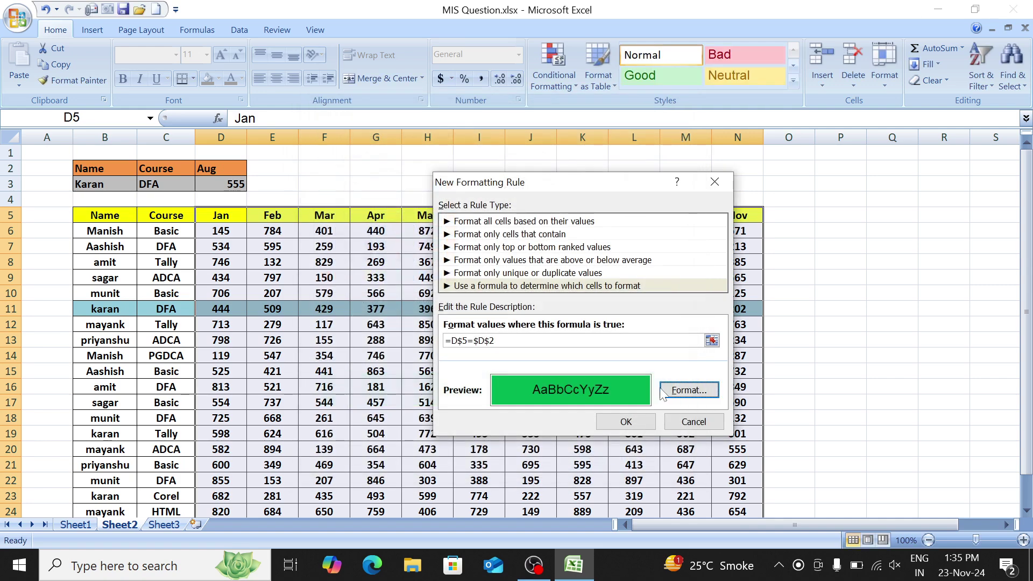
click(625, 422)
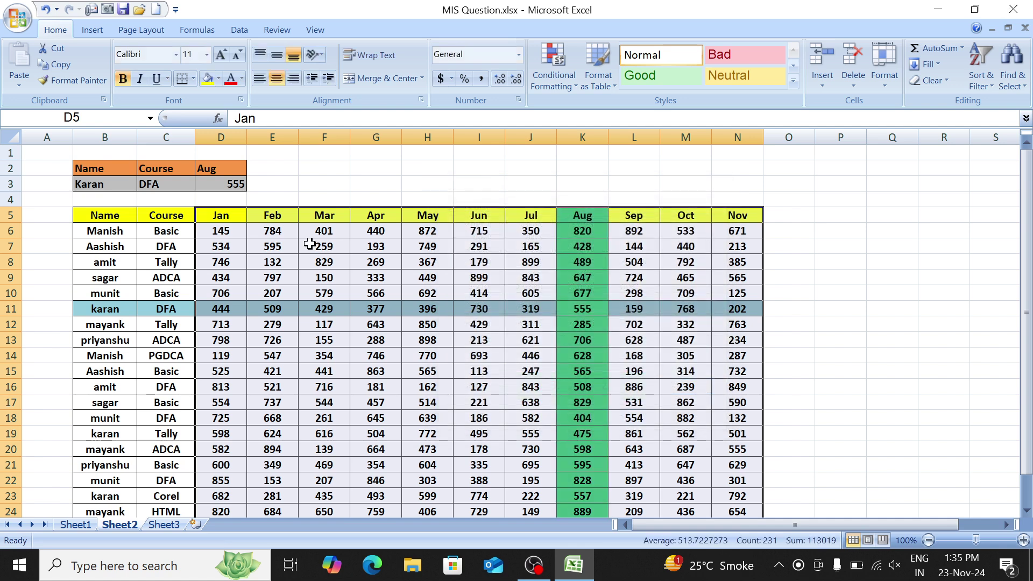
Step: Choose Sep as the lookup month in D2 to test the column highlight
click(221, 174)
key(alt+Down)
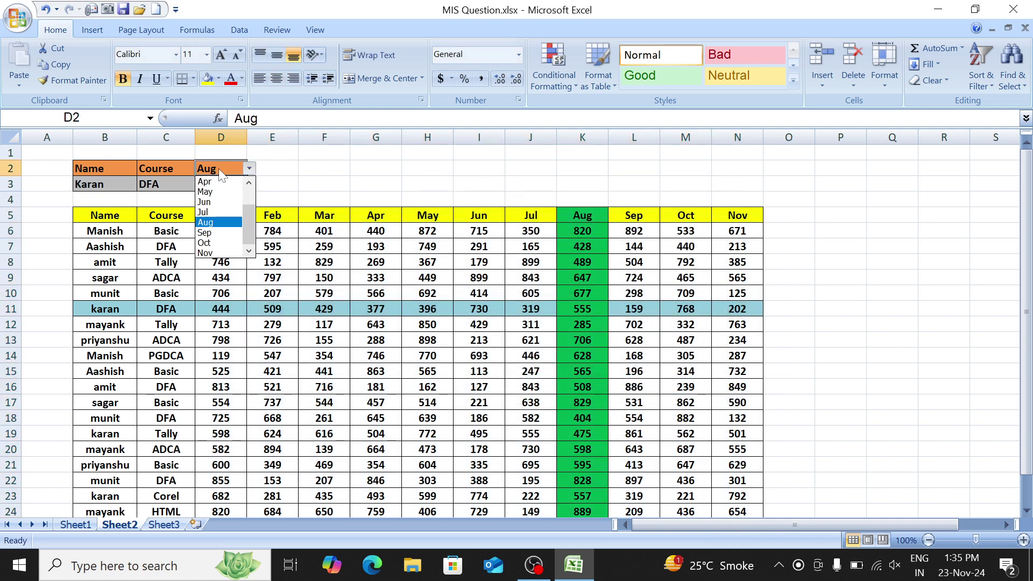
key(Down)
key(Return)
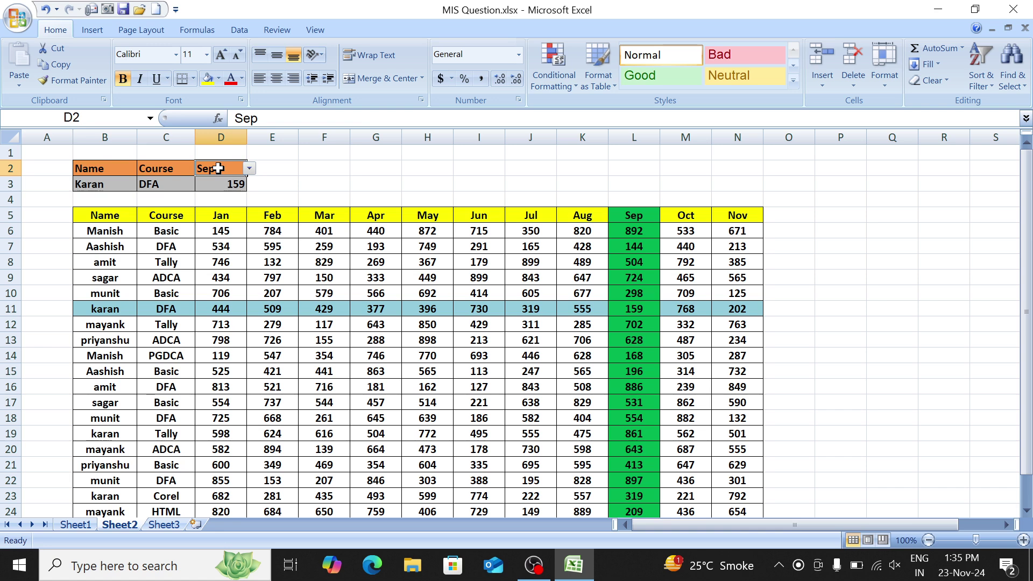
Step: Choose Apr as the lookup month in D2
key(Down)
key(Up)
key(Up)
key(Down)
key(alt+Down)
key(Up)
key(Up)
key(Up)
key(Up)
key(Up)
key(Up)
key(Up)
key(Down)
key(Down)
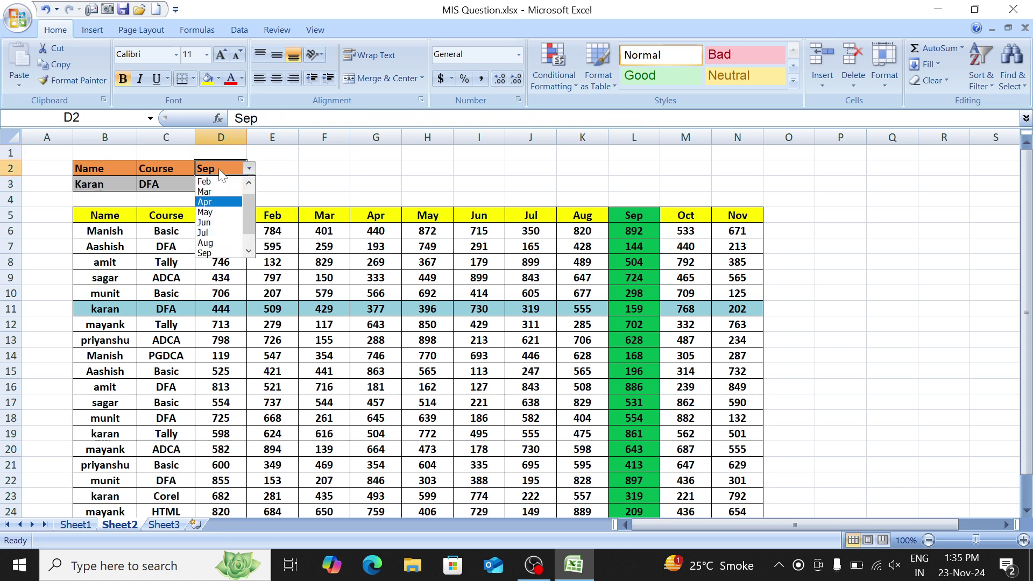
key(Return)
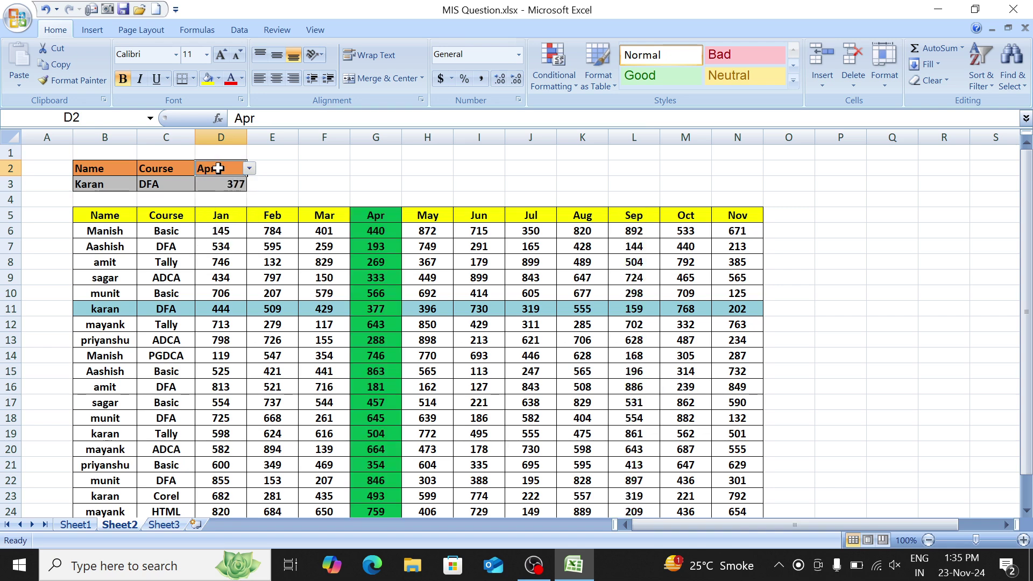
Step: Choose Feb as the lookup month in D2
key(alt+Down)
key(Up)
key(Up)
key(Return)
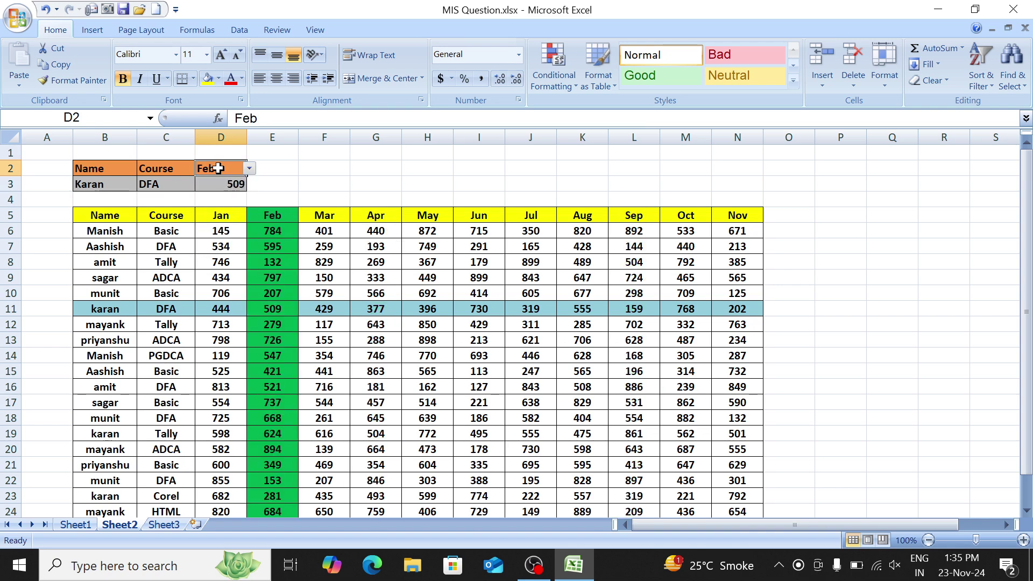
Step: Set the lookup name in B3 to the one in table row 18
key(Left)
key(Down)
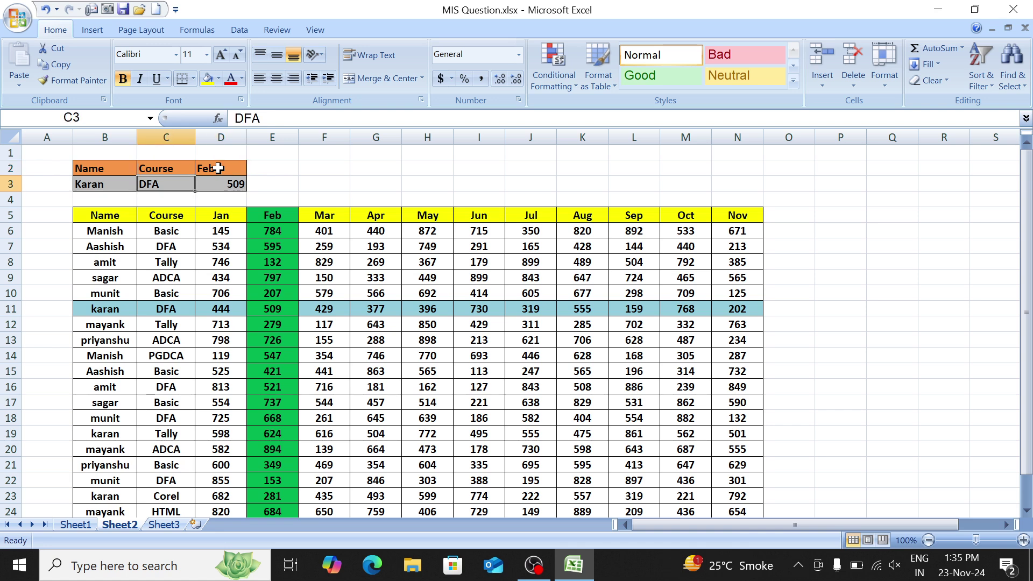
key(Left)
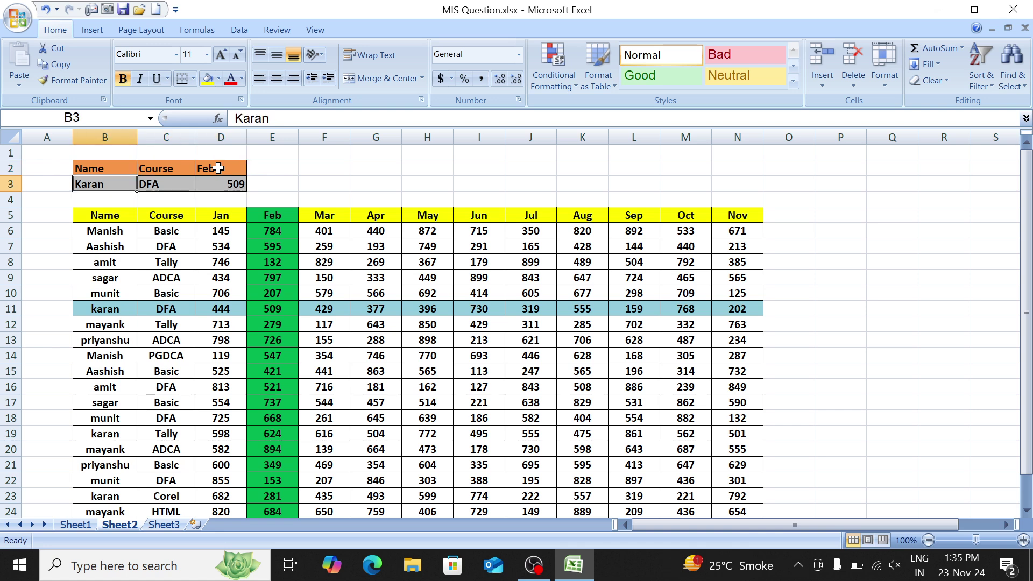
text(munit)
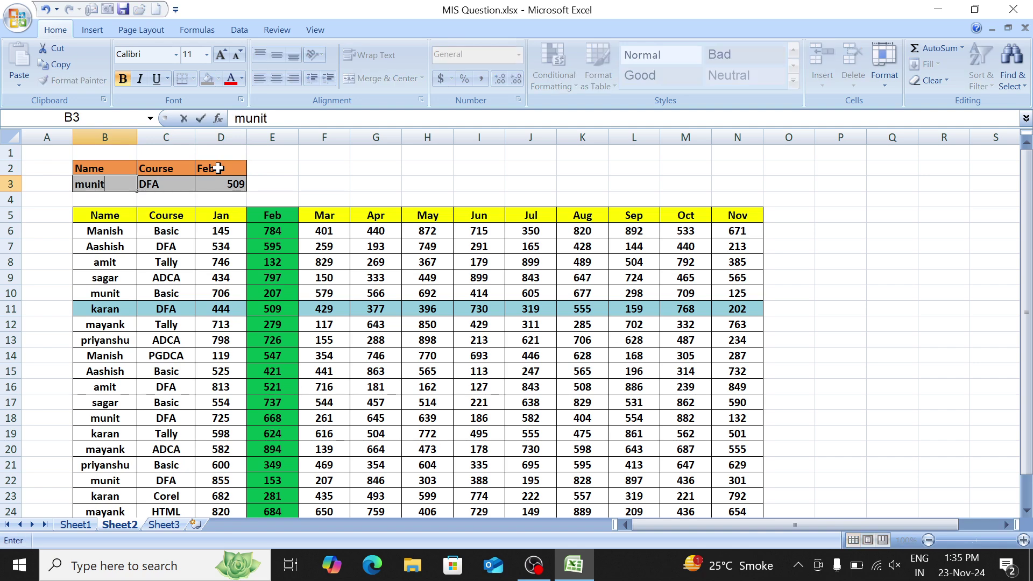
key(Return)
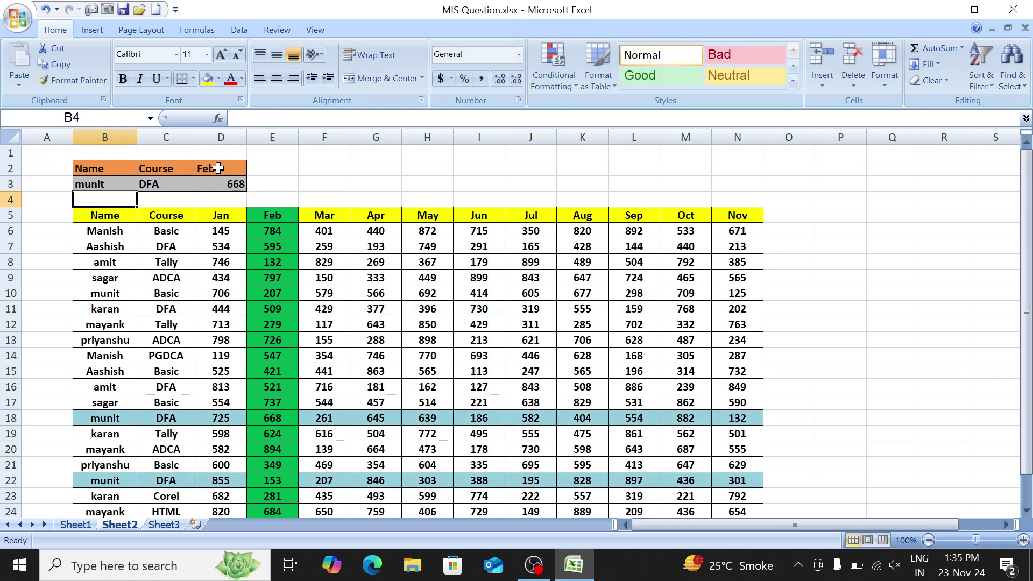
Step: Replace the lookup name in B3 with the one in table row 7
key(Up)
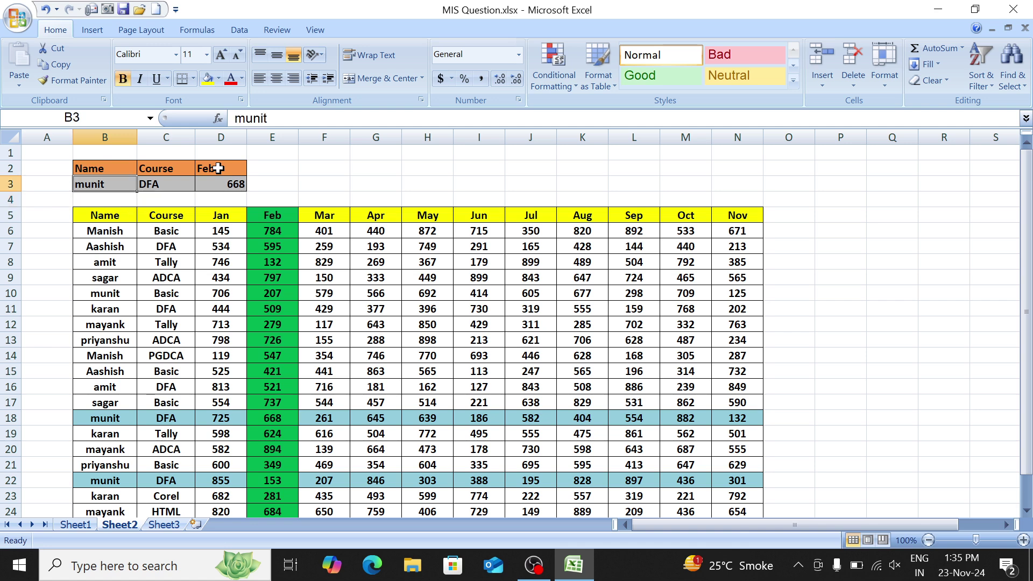
text(Aashish)
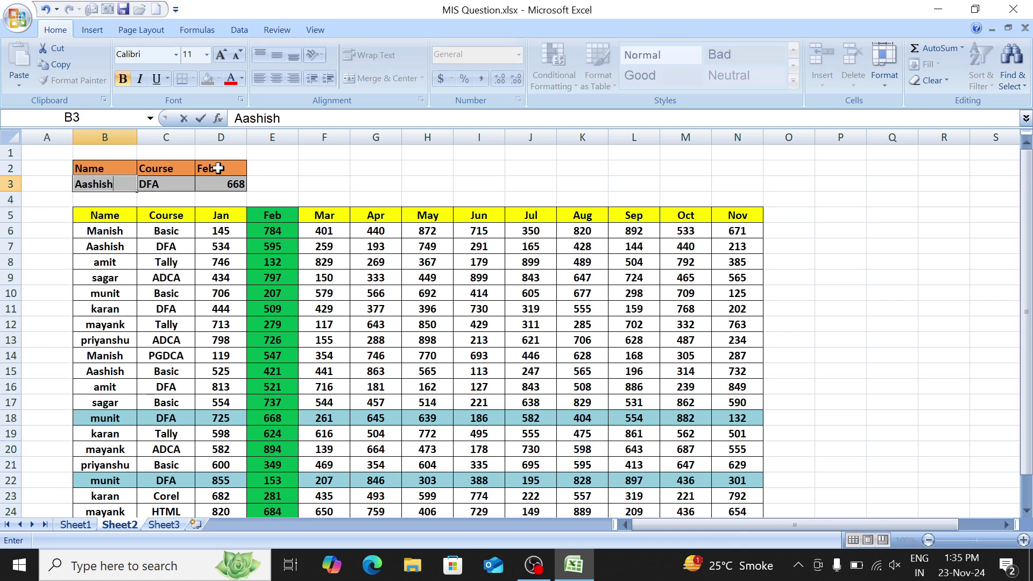
key(Return)
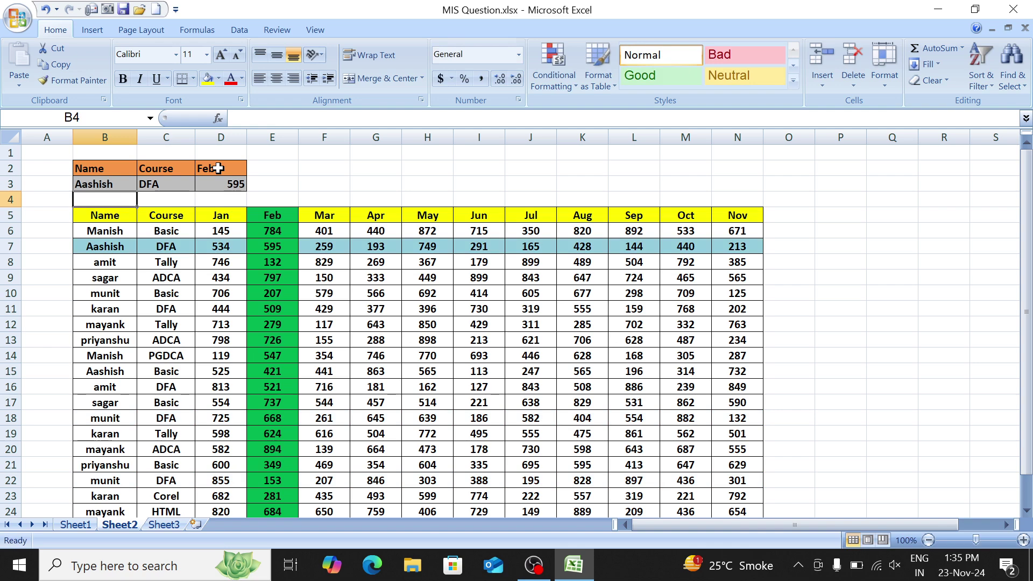
Step: Set the lookup course in C3 to HTML
key(Up)
key(Right)
text(TLM)
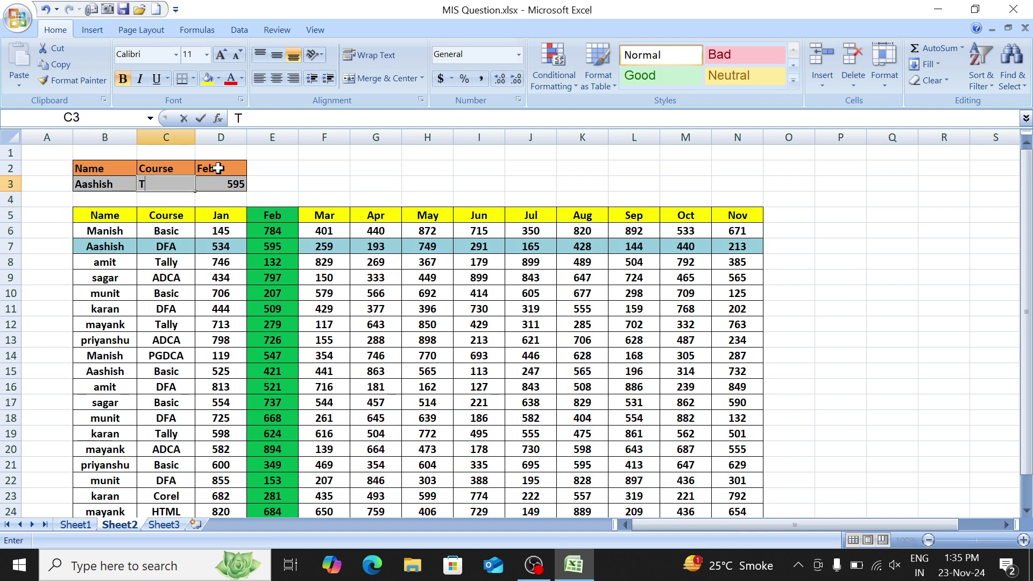
key(BackSpace)
key(BackSpace)
key(BackSpace)
text(HTML)
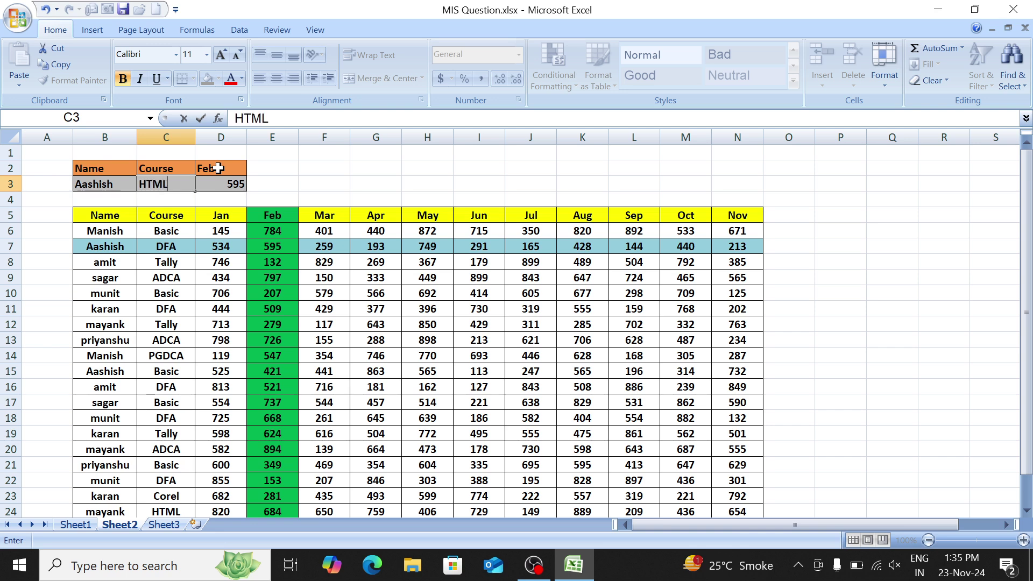
key(Return)
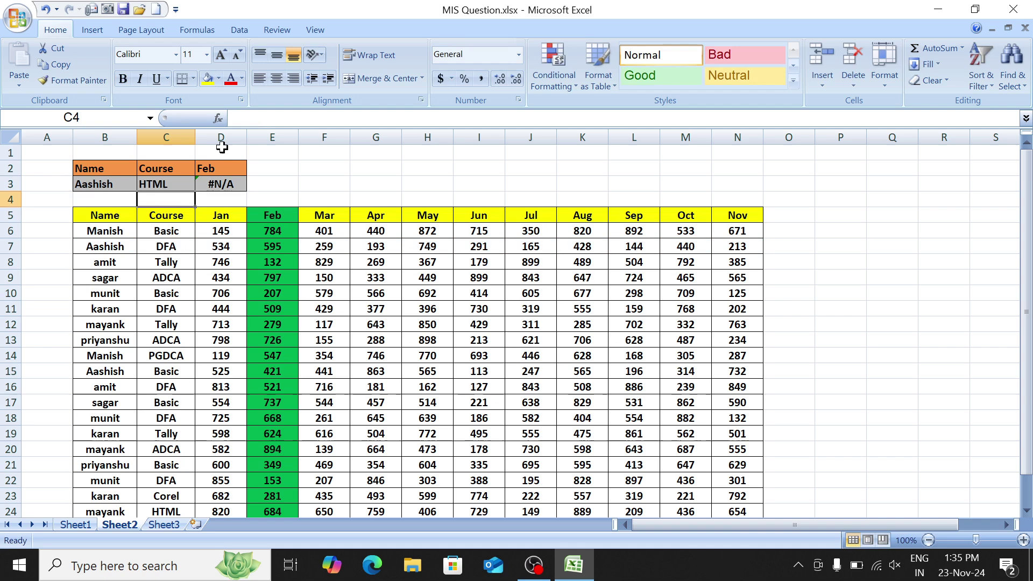
Step: Wrap the INDEX-MATCH formula in D3 in IFERROR with "Not Found" as the error value
click(223, 180)
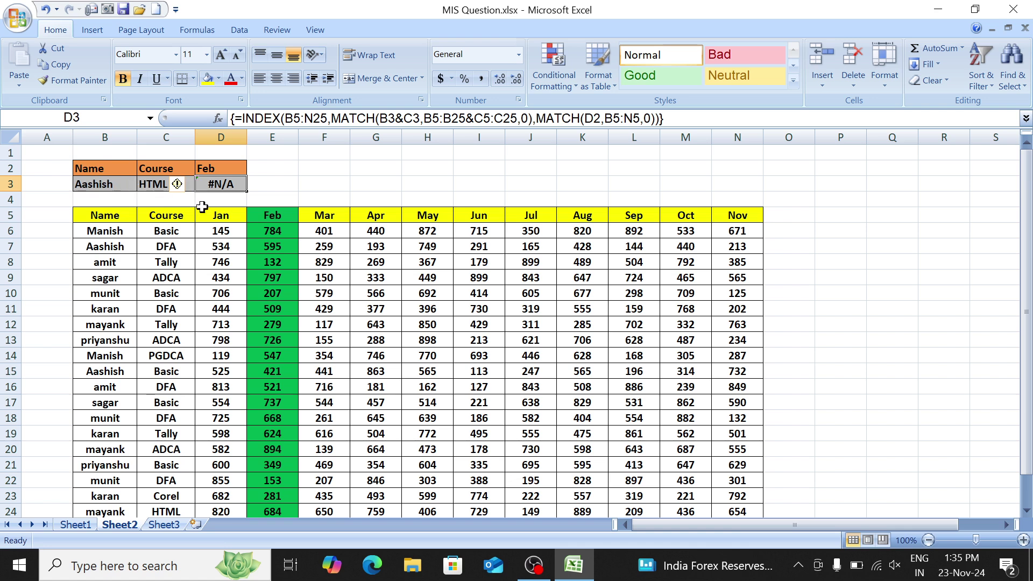
drag(262, 216, 279, 476)
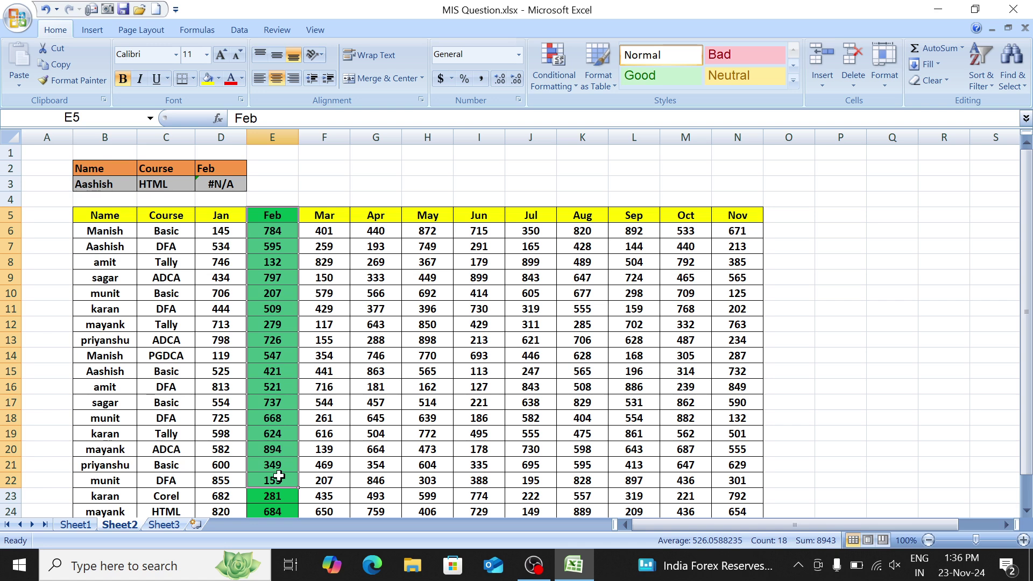
key(Left)
key(Up)
key(Up)
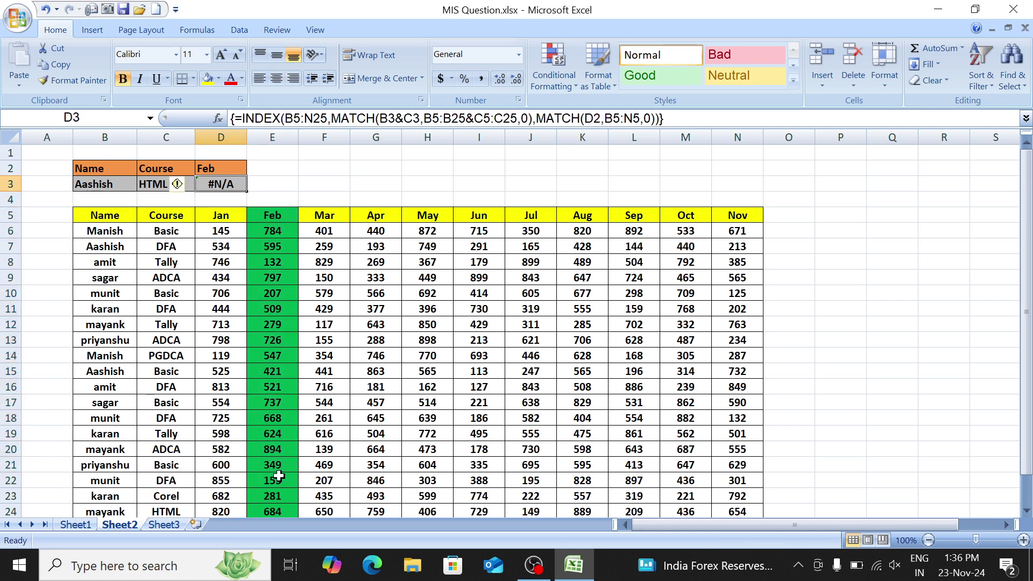
key(F2)
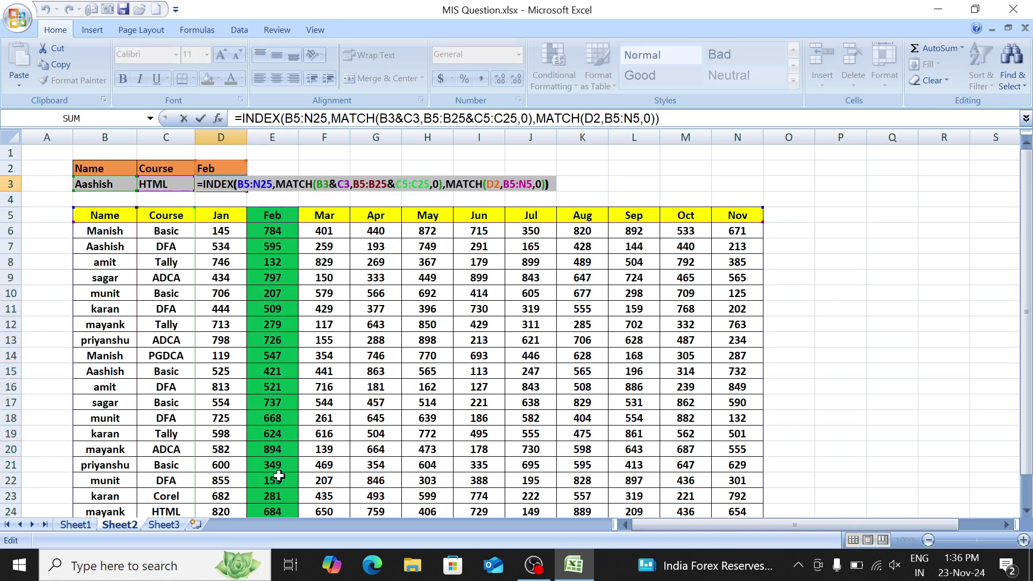
key(Left)
key(Left)
key(Left)
key(Left)
key(Left)
key(Left)
key(Left)
key(Left)
key(Left)
key(Left)
key(Left)
key(Left)
key(Left)
key(Left)
key(Left)
key(Left)
key(Left)
key(Left)
key(Left)
key(Left)
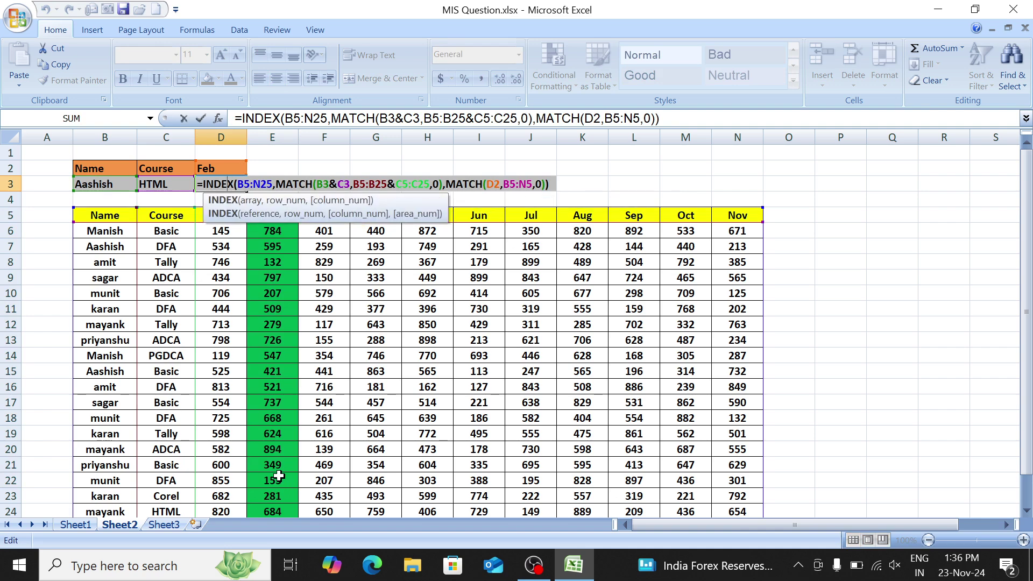
key(Left)
key(Left)
key(Left)
key(Left)
key(Left)
text(ife)
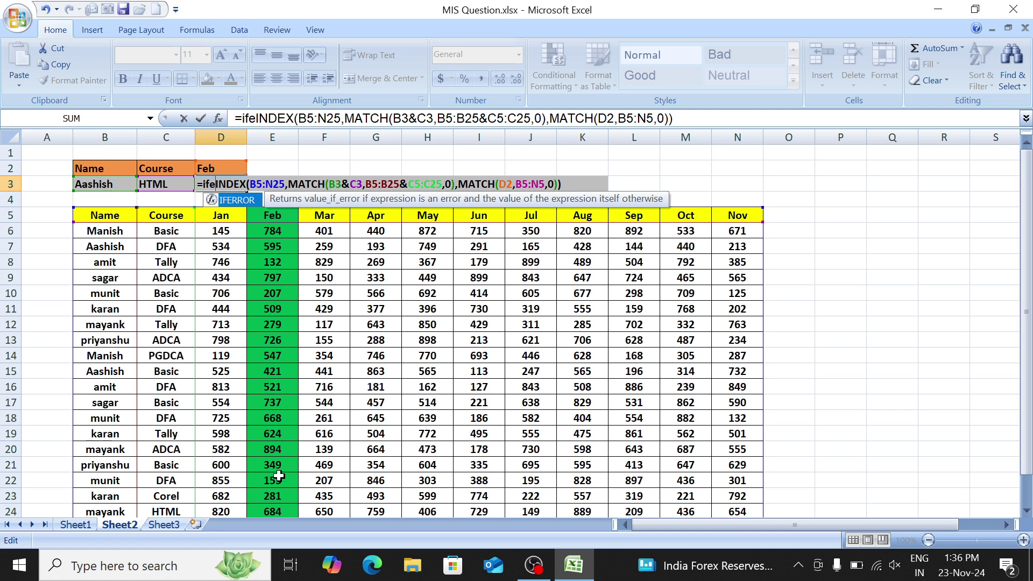
key(Tab)
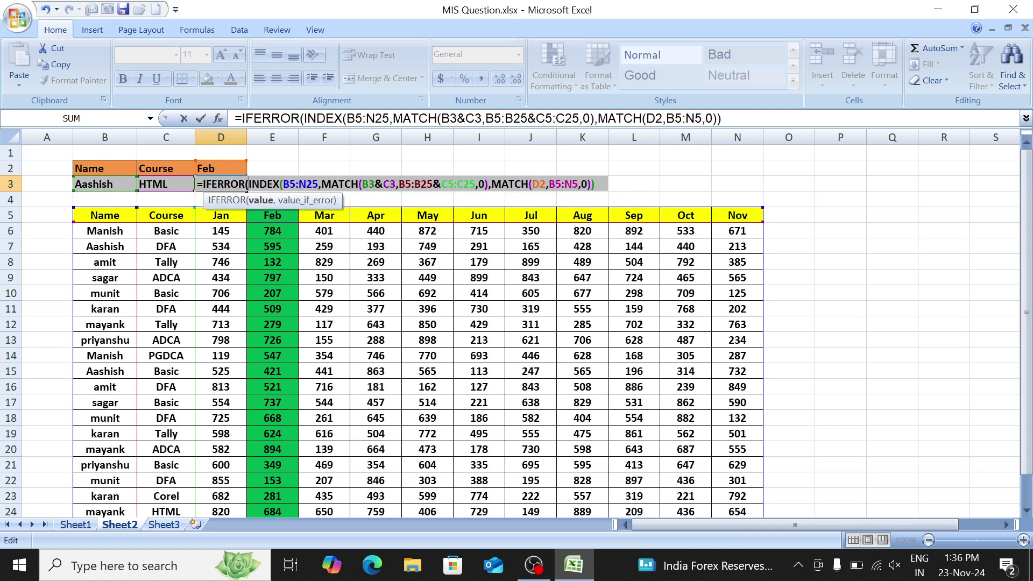
text(,"Not Fou)
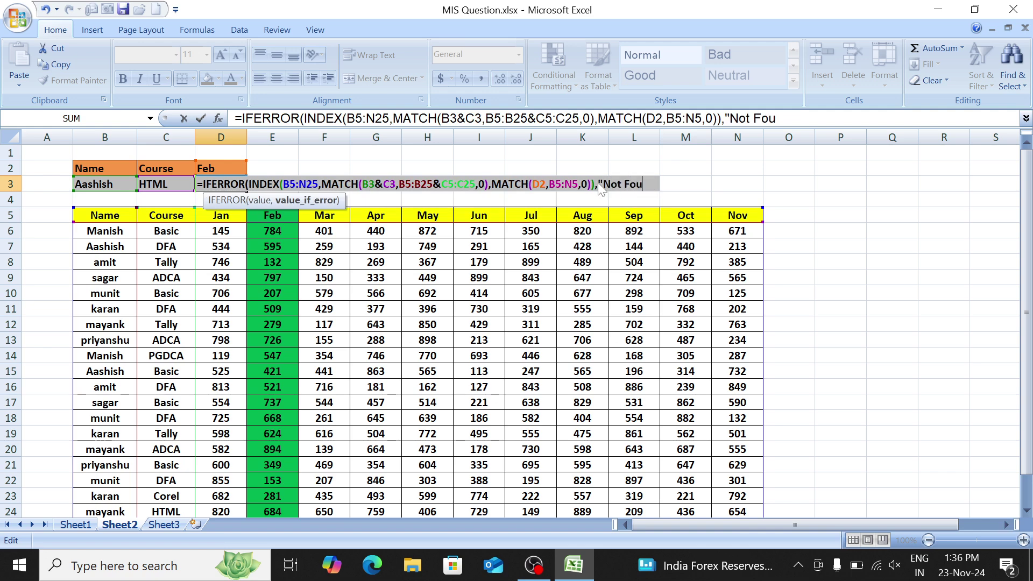
text(nd")
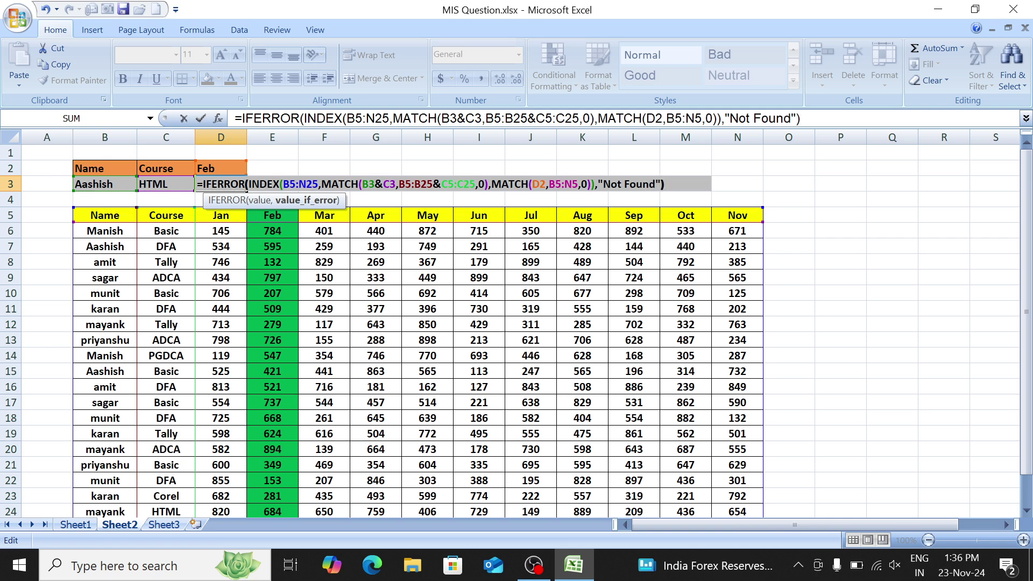
key(ctrl+Return)
Step: Set the lookup course in C3 to Basic, matching the name and course pair in table row 15
key(Left)
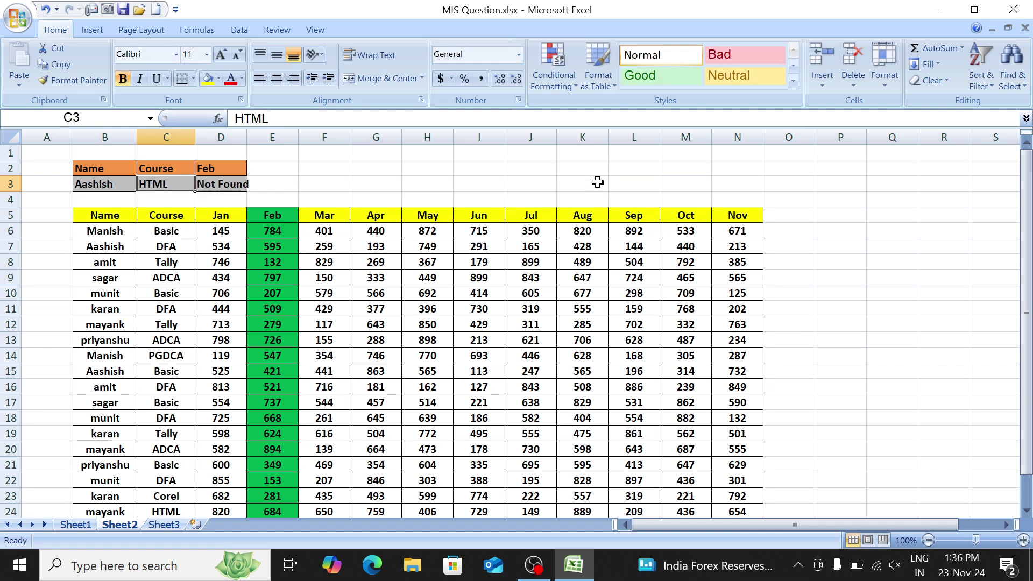
click(110, 372)
shift+click(147, 372)
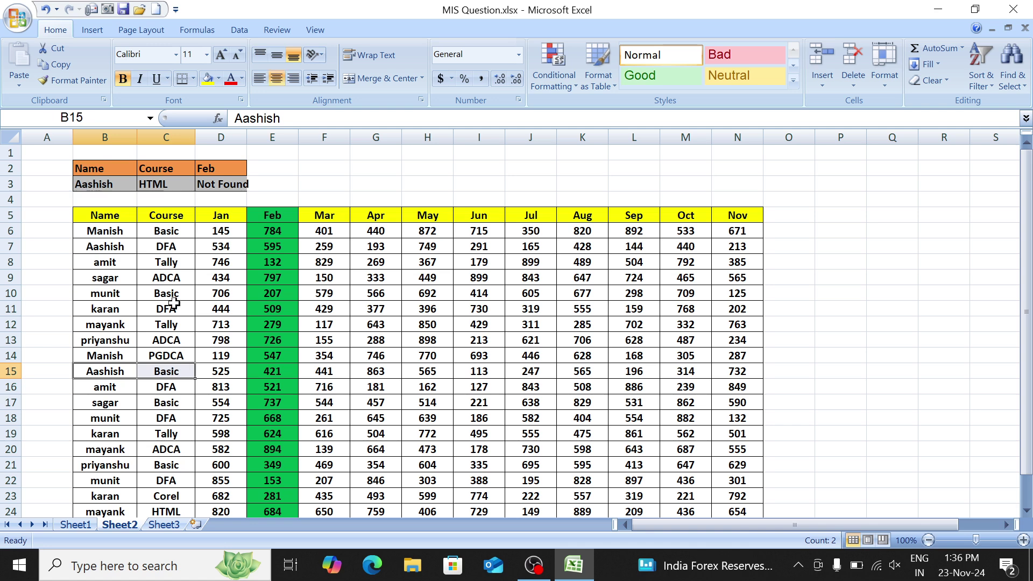
click(169, 186)
text(Basic)
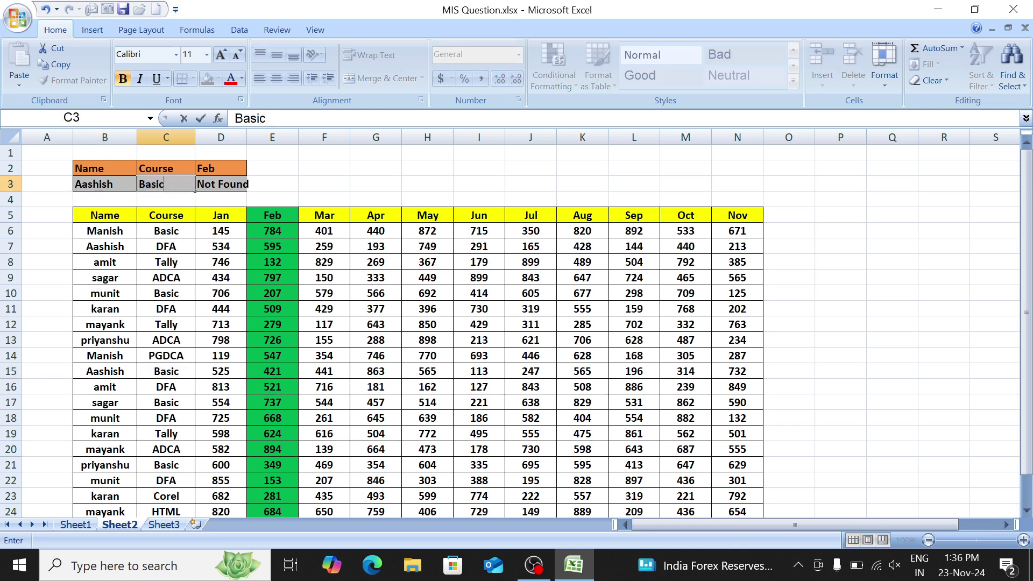
key(Return)
Step: Replace the lookup course in C3 with HTML
click(169, 185)
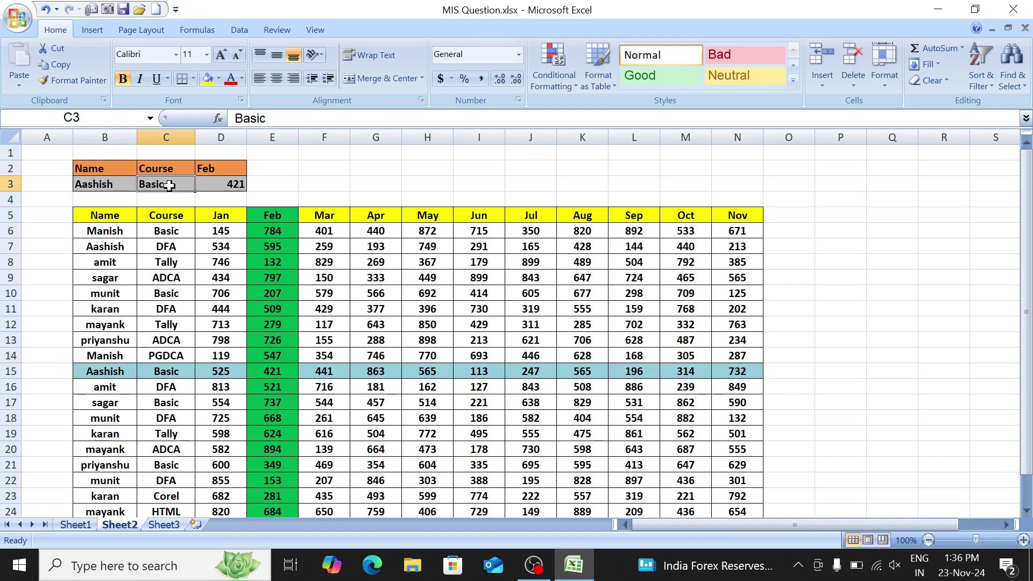
text(HR)
key(BackSpace)
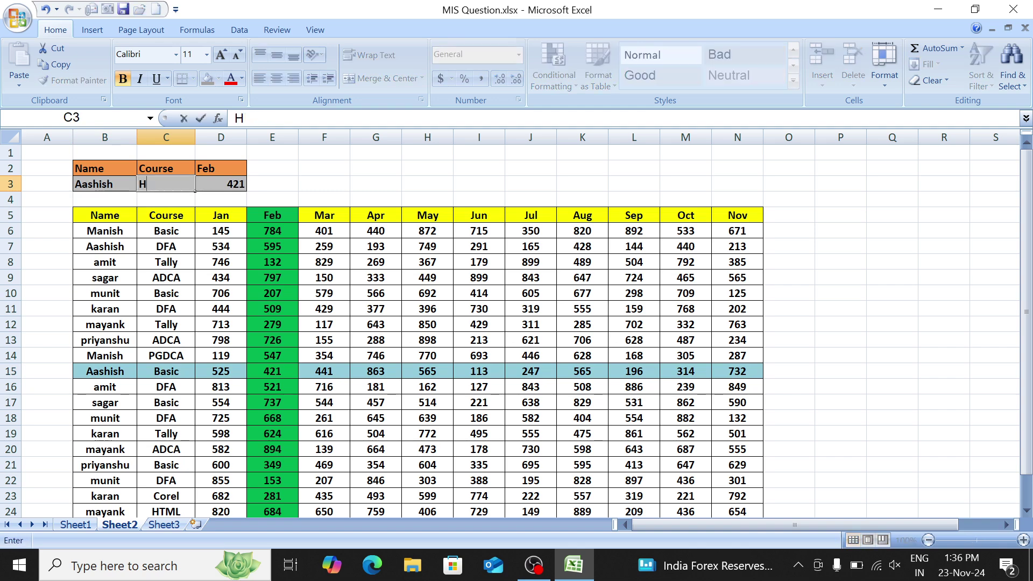
text(TML)
key(Return)
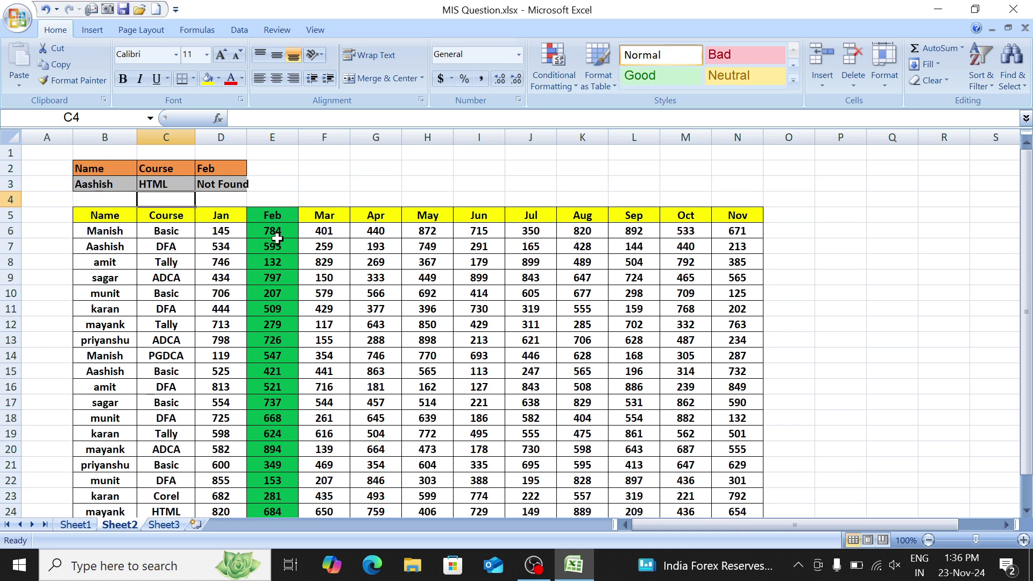
Step: Select the month data D5:N25 and open its green month-column conditional formatting rule for editing
click(221, 214)
key(ctrl+shift+Down)
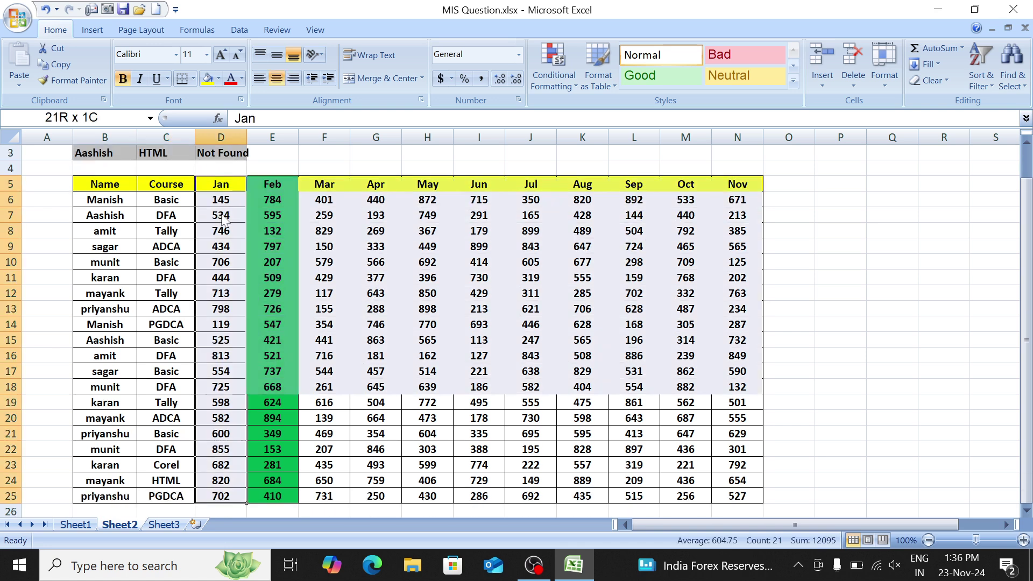
key(ctrl+shift+Right)
click(557, 63)
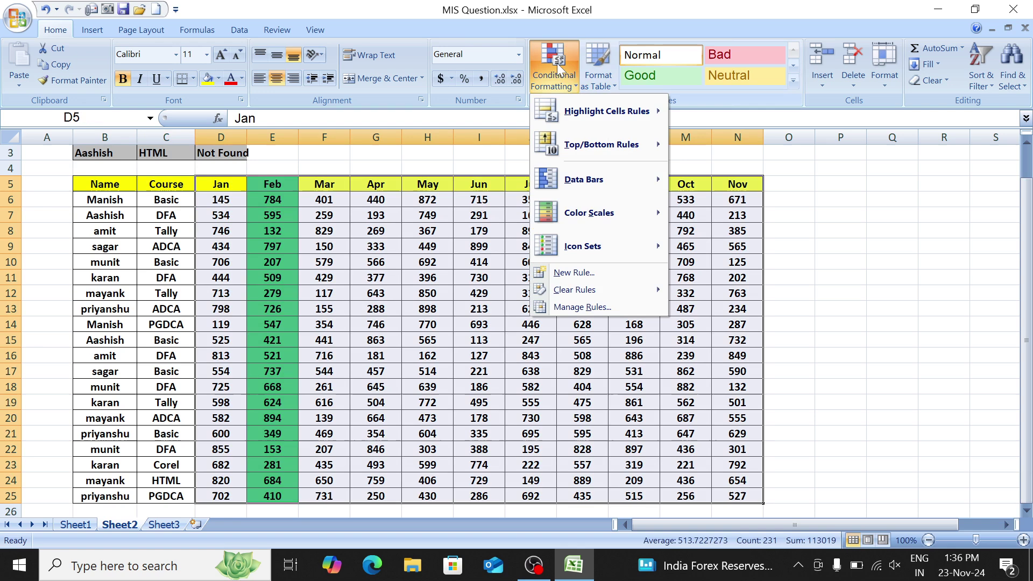
click(580, 308)
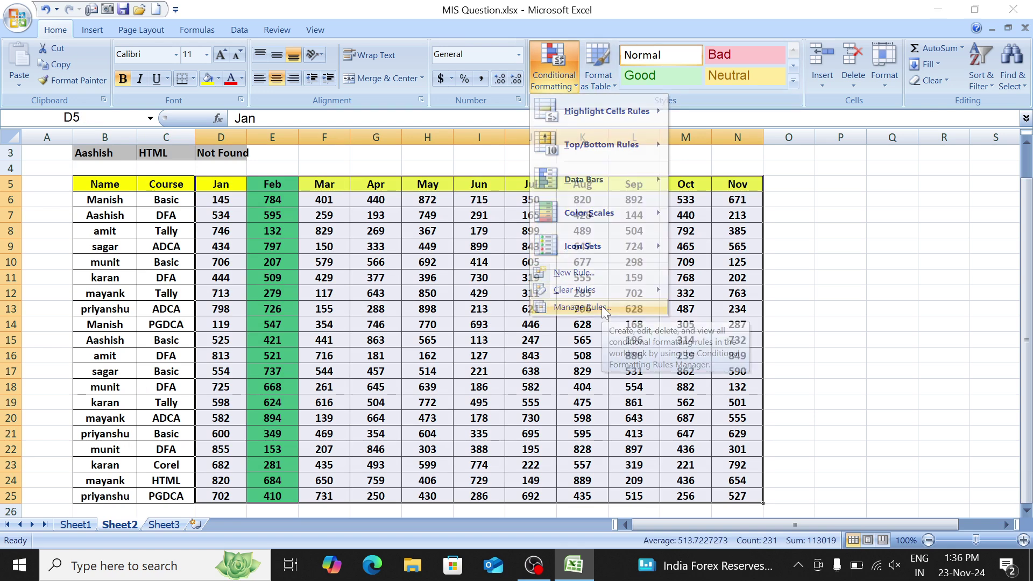
click(526, 285)
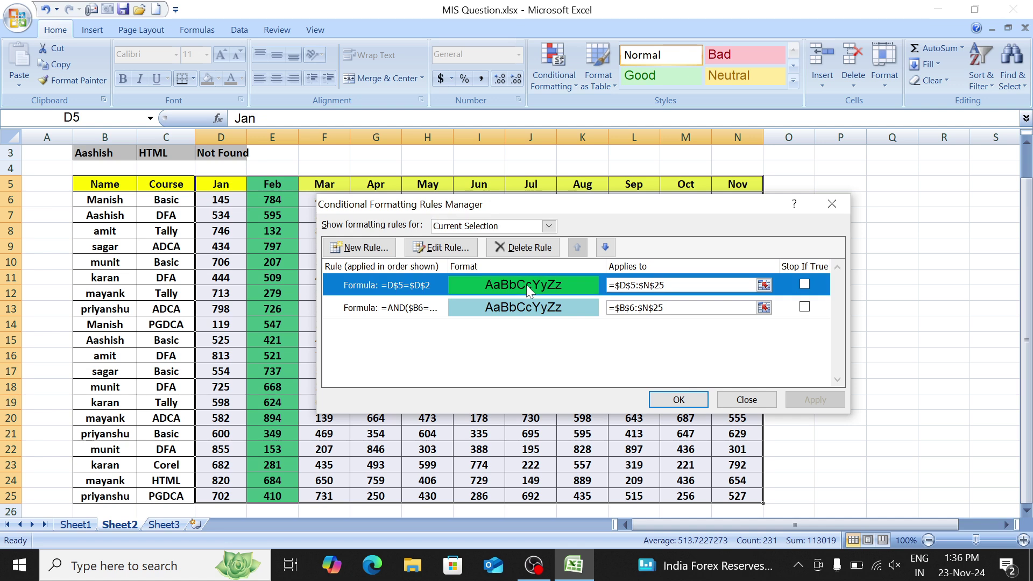
click(457, 248)
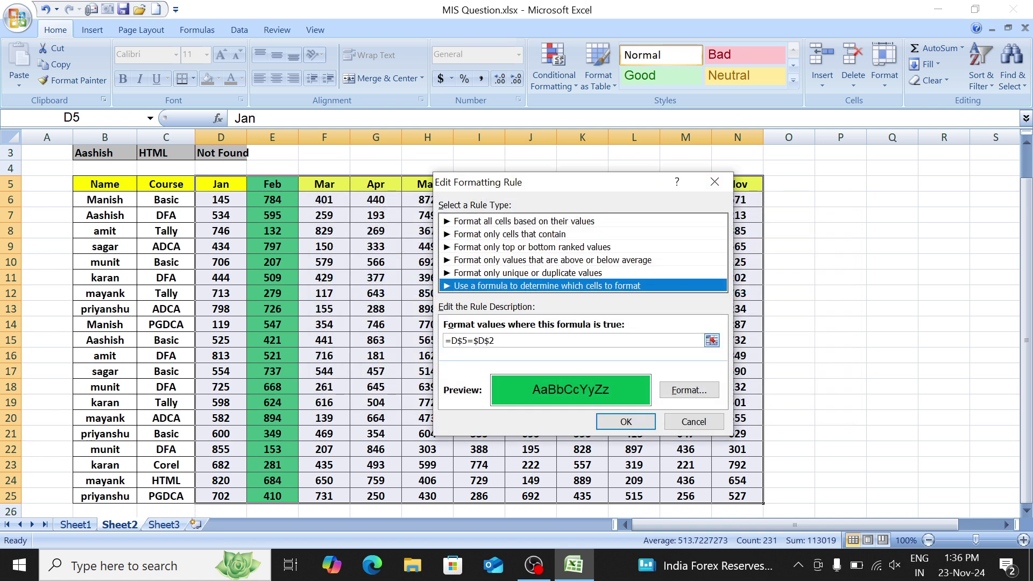
Step: Replace the green rule's formula with =if(isnumber($D$3),D$5=$D$2,"") so the month column is highlighted only for a numeric lookup result
drag(494, 340, 442, 347)
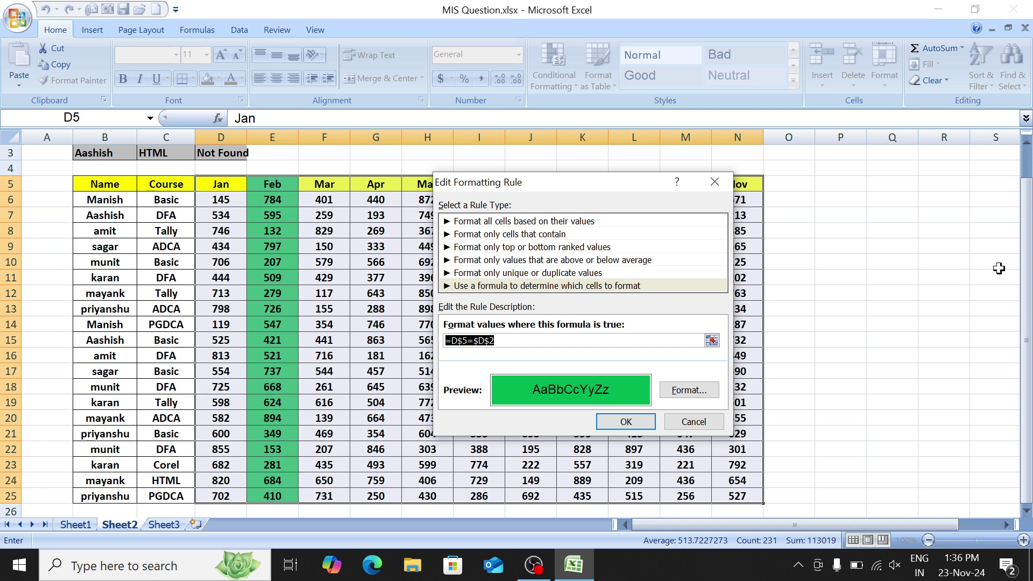
scroll(1030, 275, up, 1)
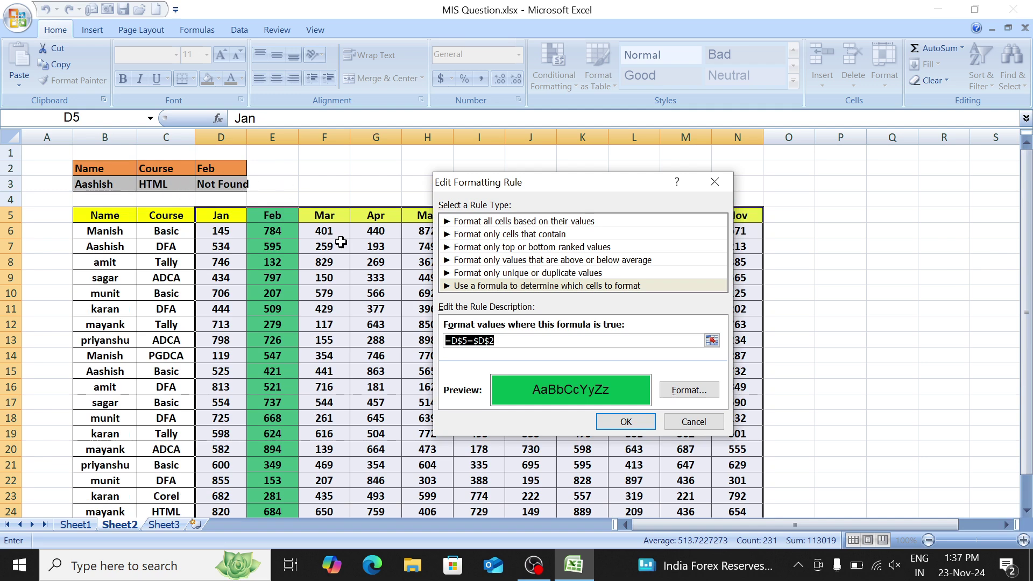
key(BackSpace)
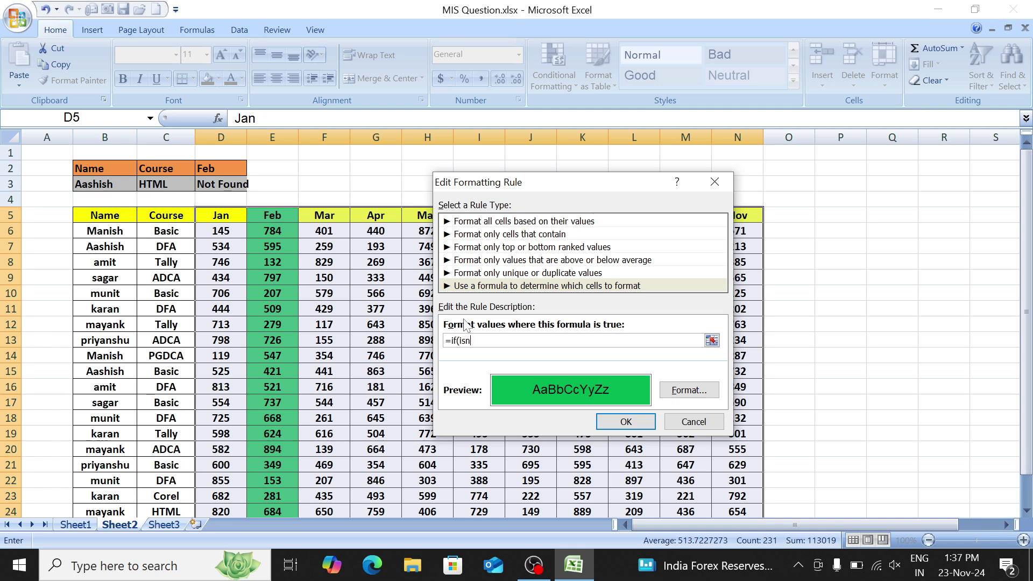
text(=if(isnumber()
click(229, 182)
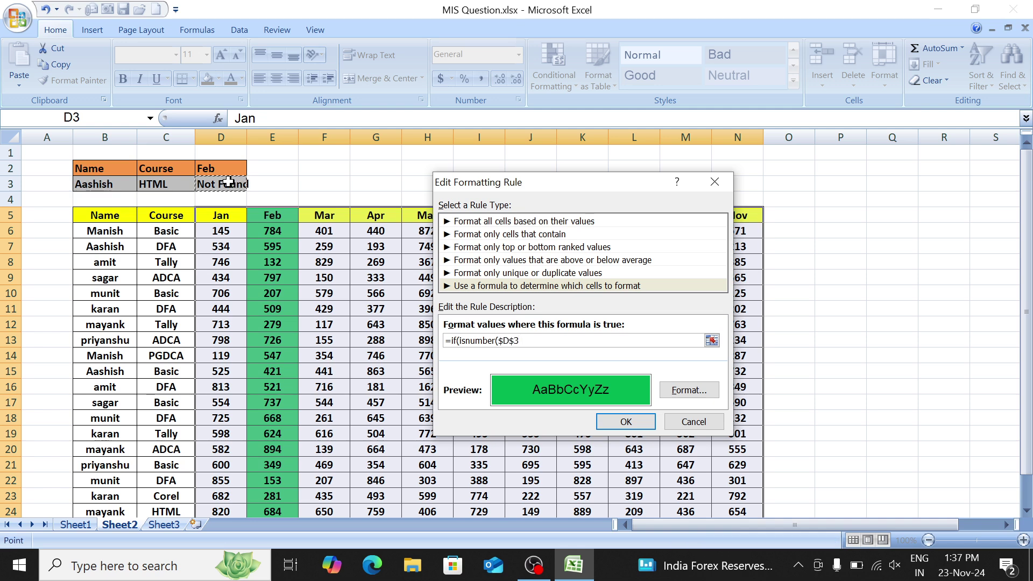
text(),)
click(213, 215)
key(F4)
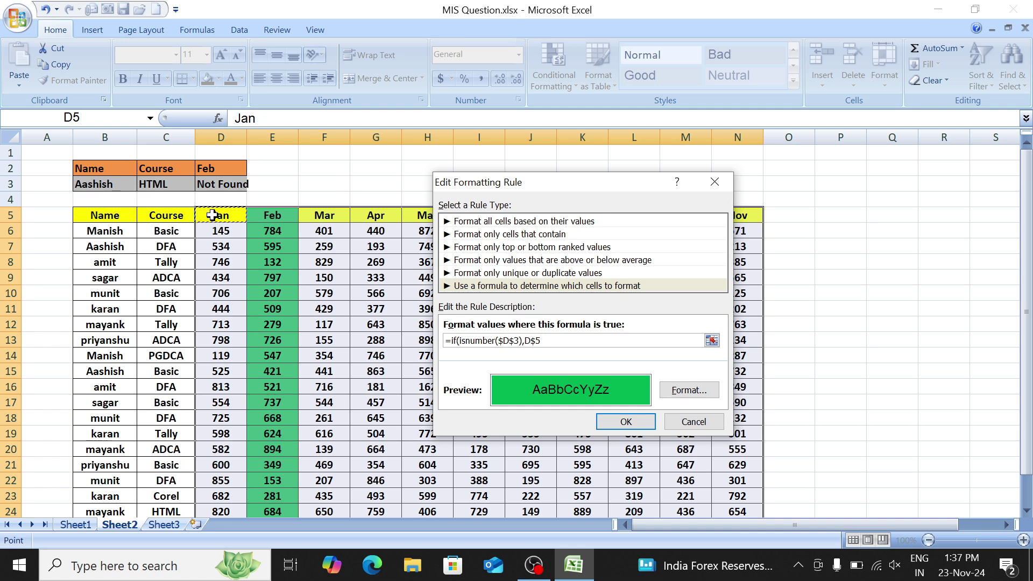
text(=)
click(215, 167)
text(,)
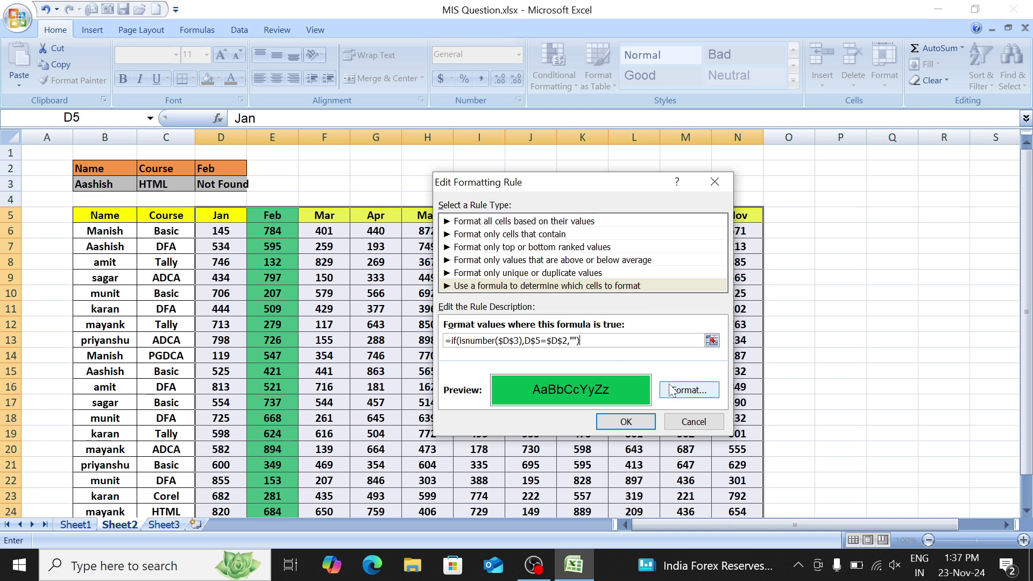
click(643, 417)
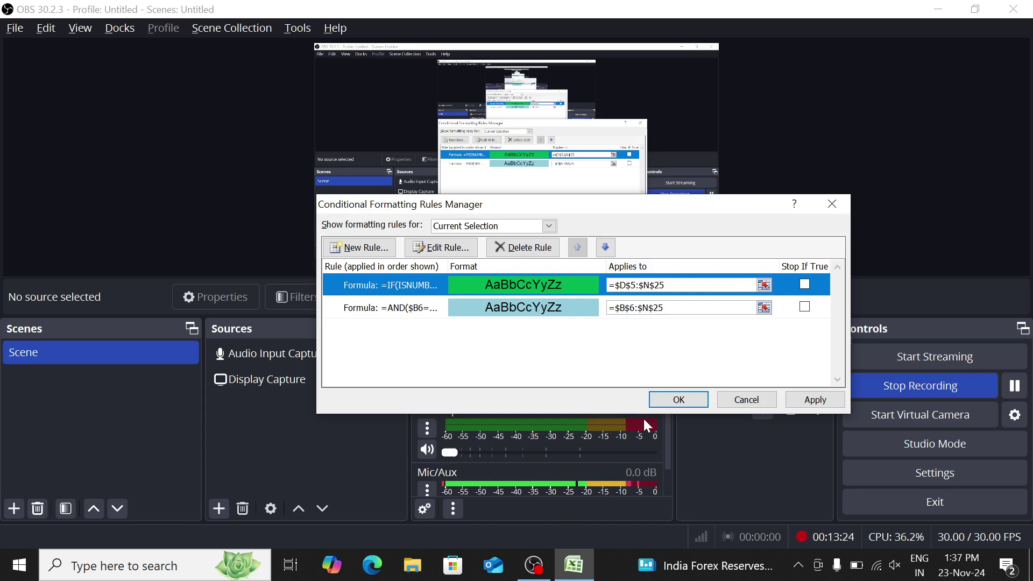
Step: Apply the edited conditional formatting rule, return to the Excel workbook, and close the rules manager
click(811, 401)
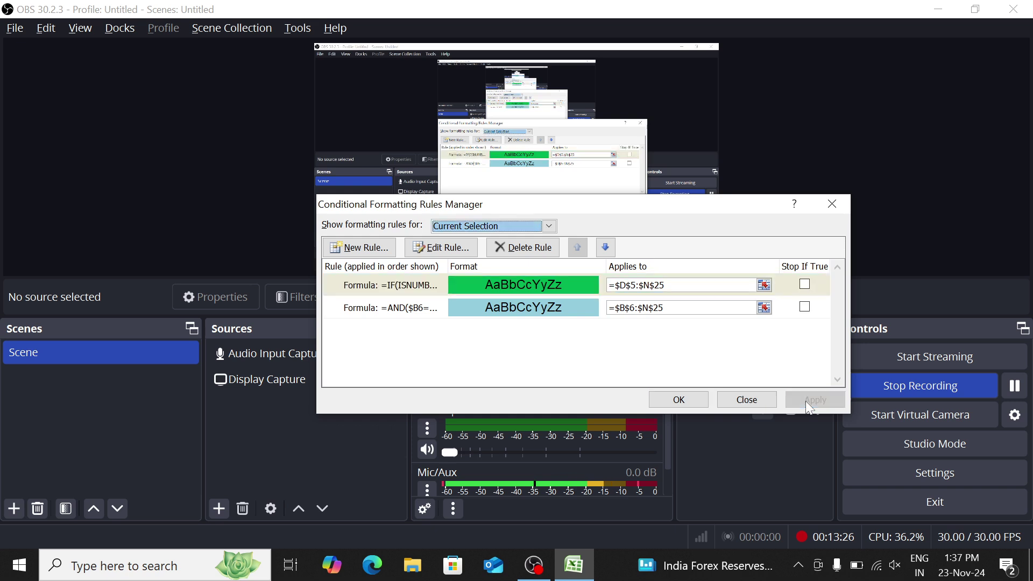
mouse_move(585, 569)
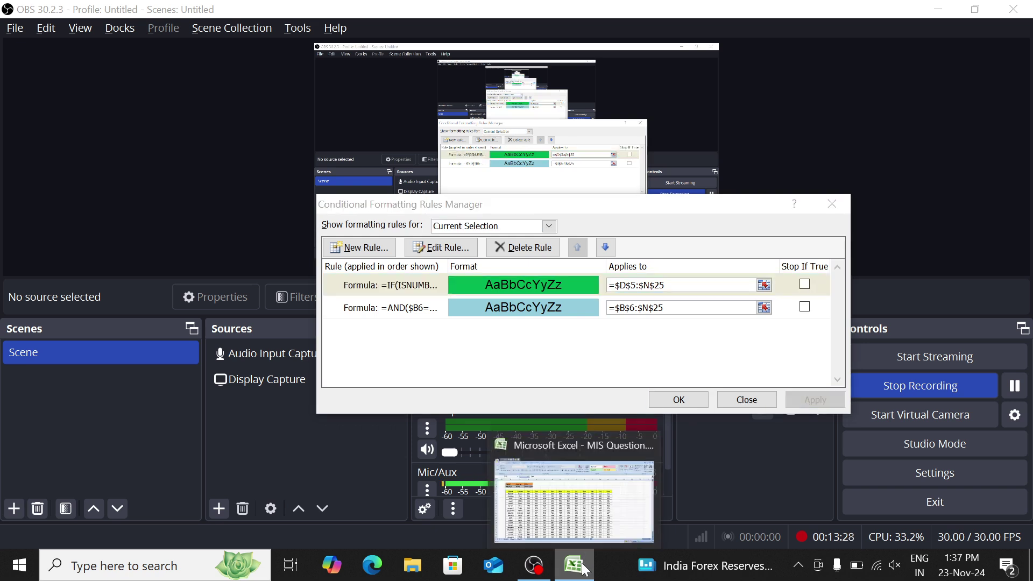
click(560, 500)
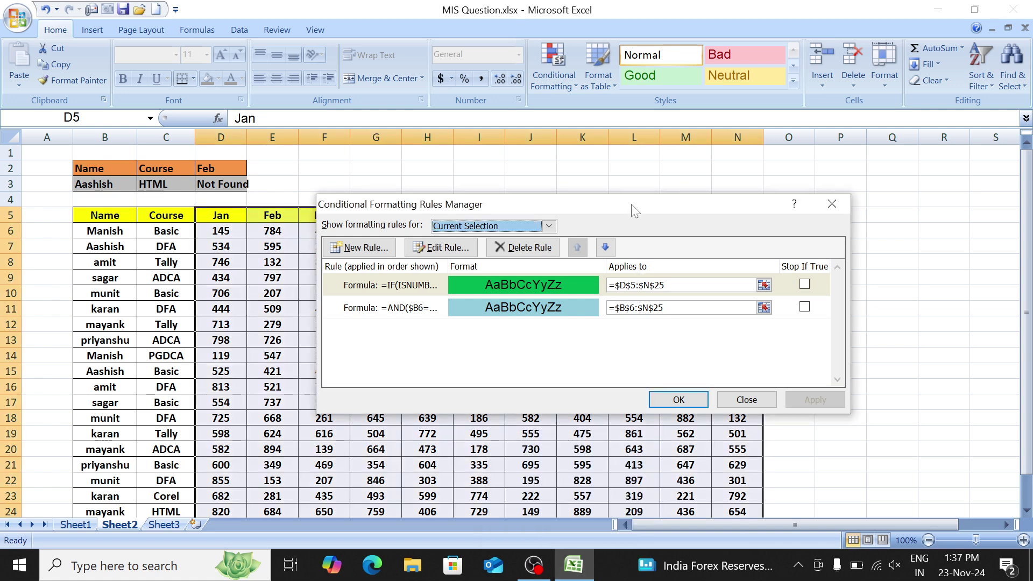
drag(634, 210, 757, 101)
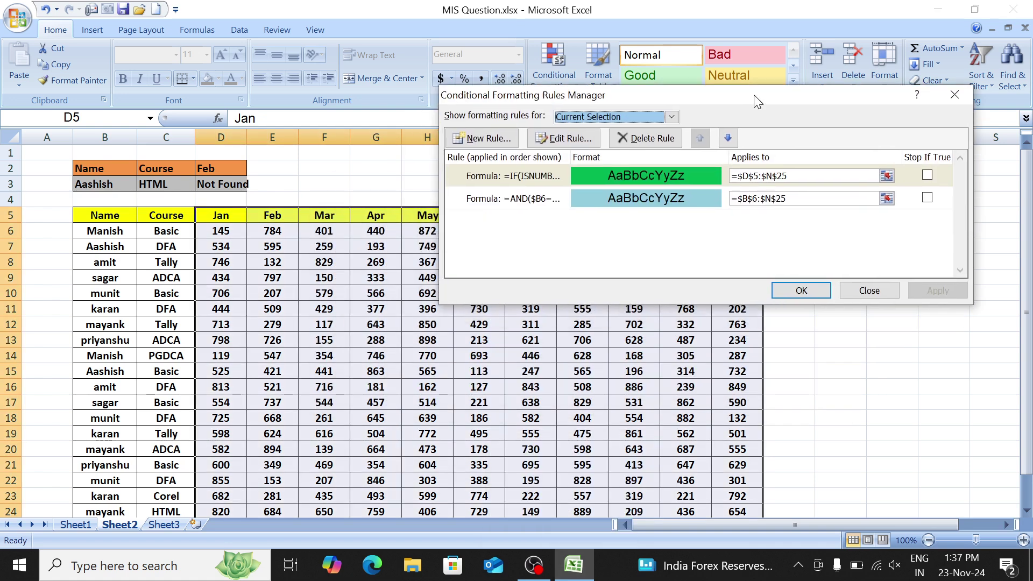
click(795, 291)
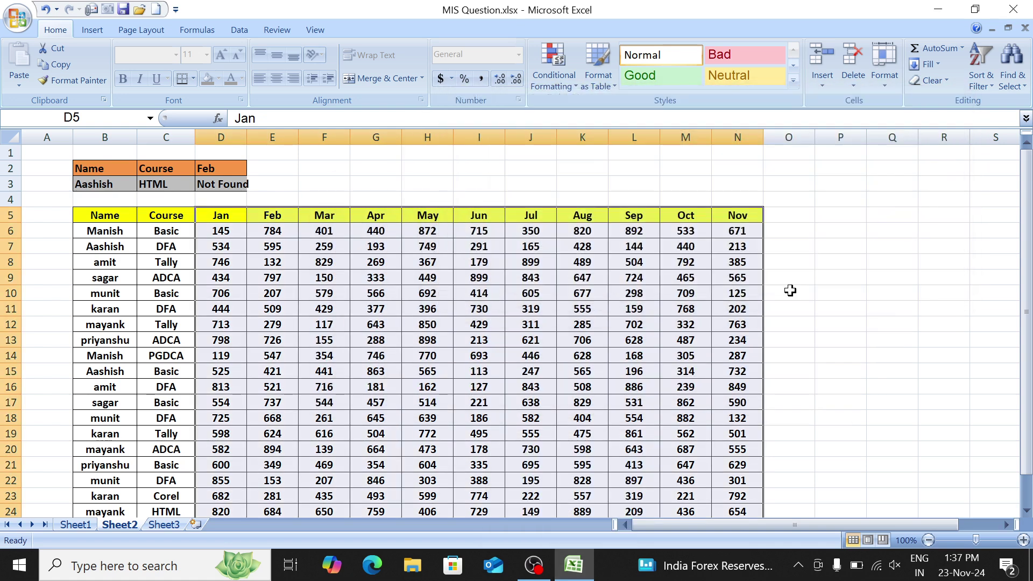
Step: Replace the lookup name in B3 with the student name from B12 and set the lookup course in C3 to Tally
click(99, 188)
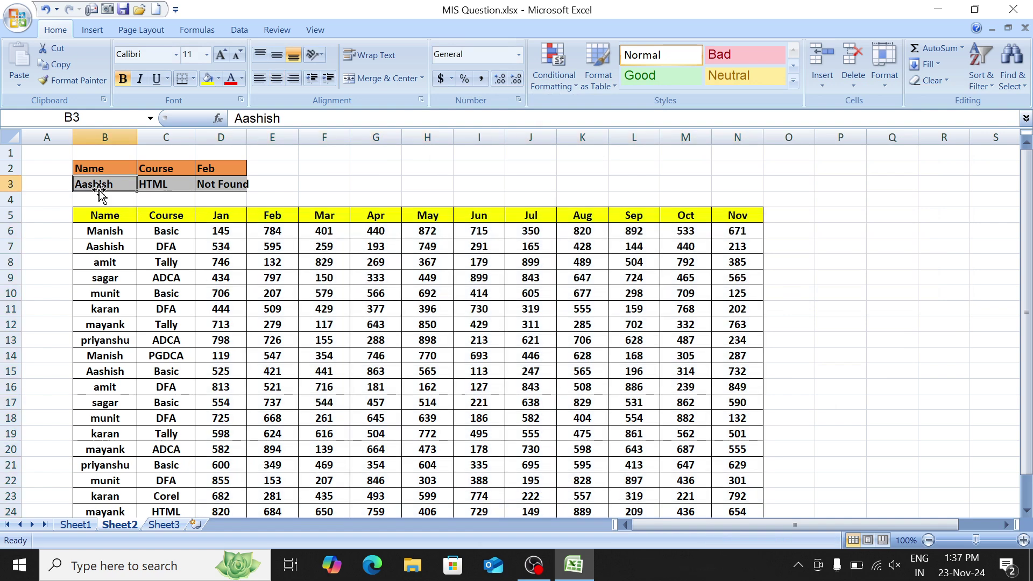
click(109, 325)
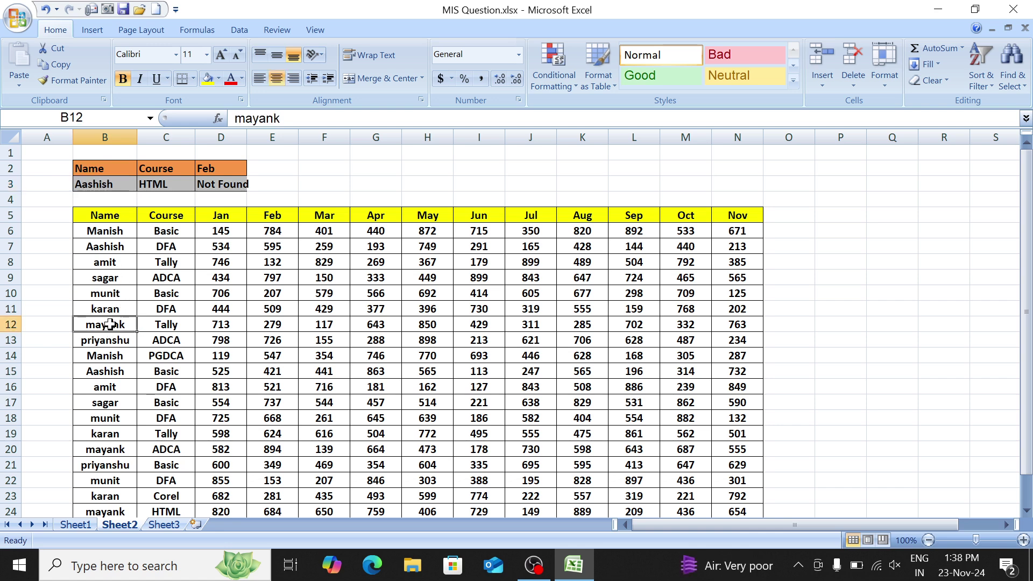
click(110, 182)
text(Mayank)
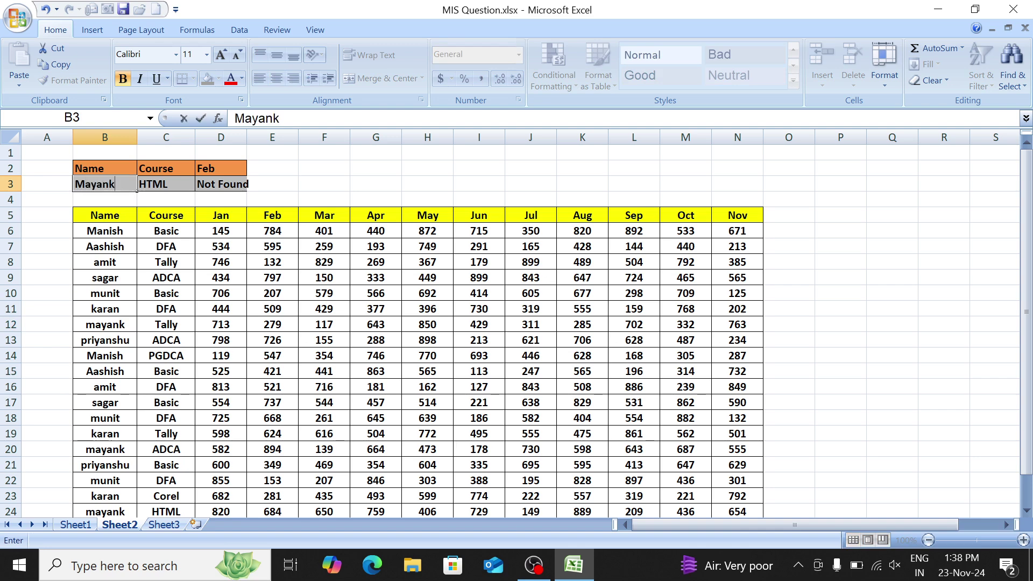
key(Tab)
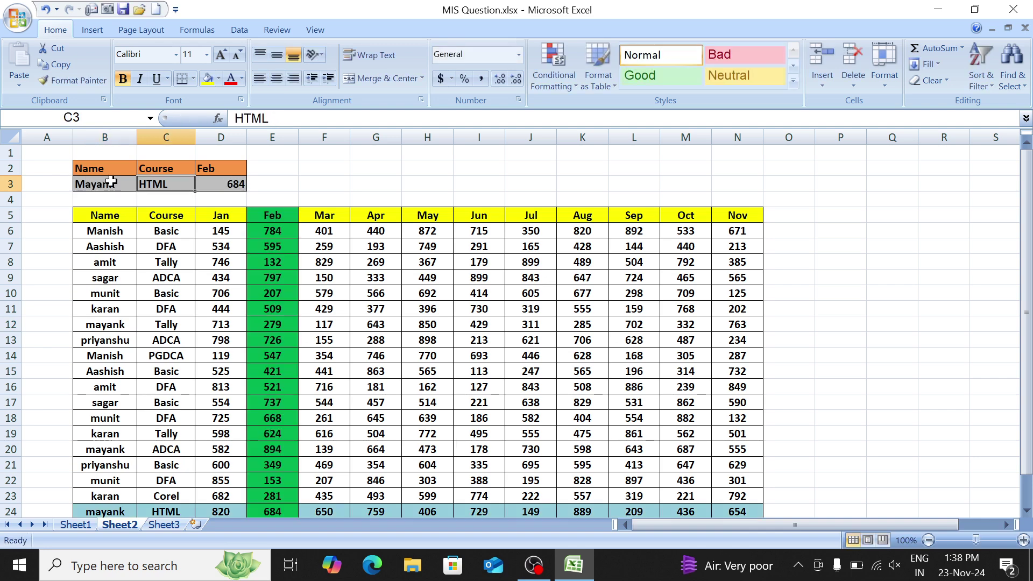
text(Tally)
key(Return)
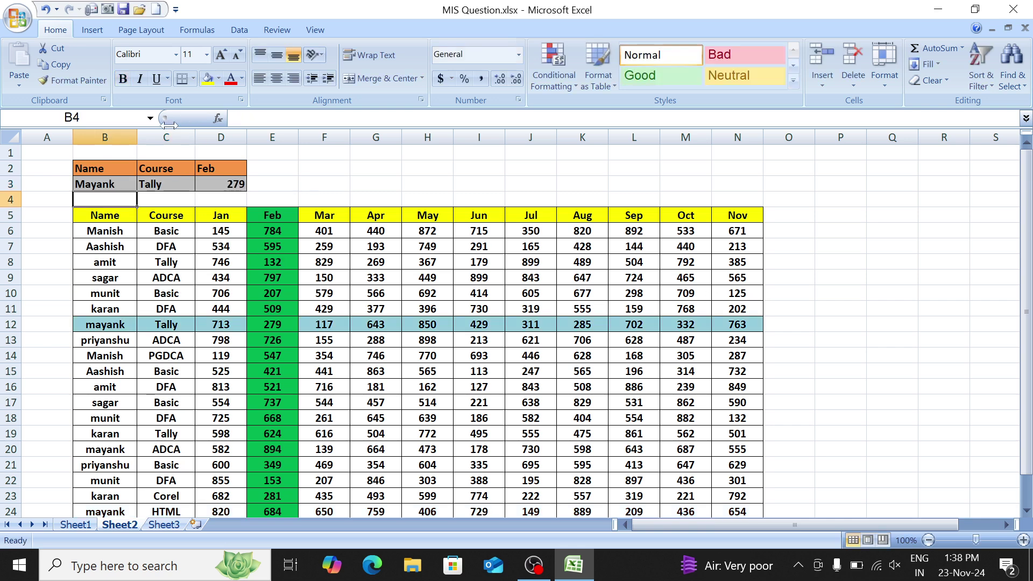
Step: Choose Jul as the lookup month in D2
click(215, 168)
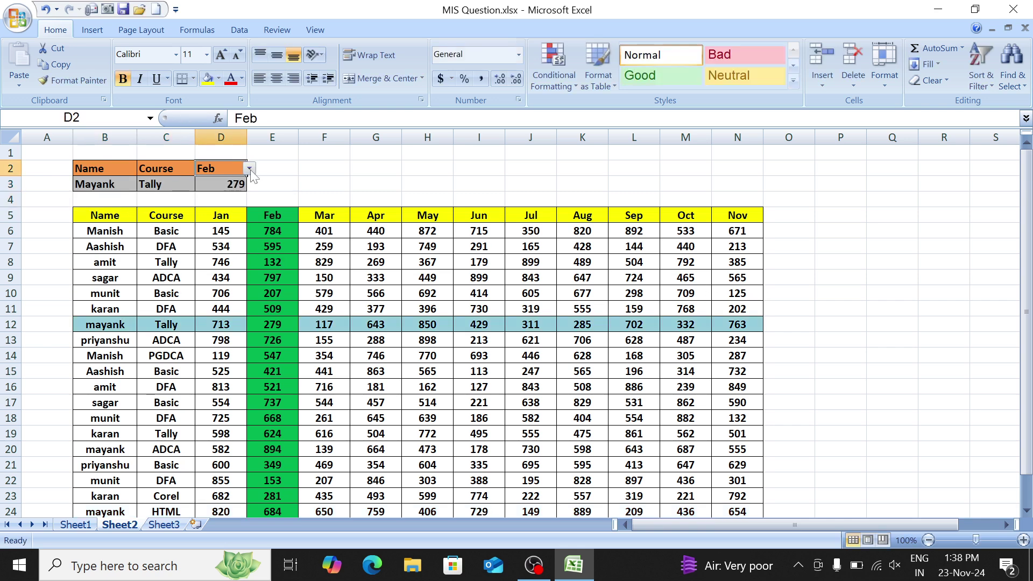
click(251, 169)
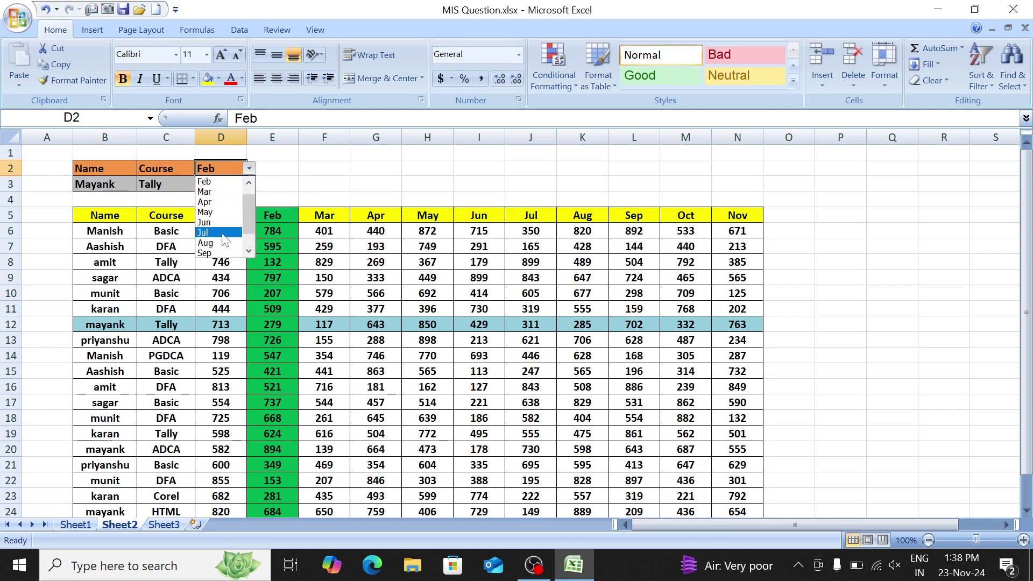
click(218, 233)
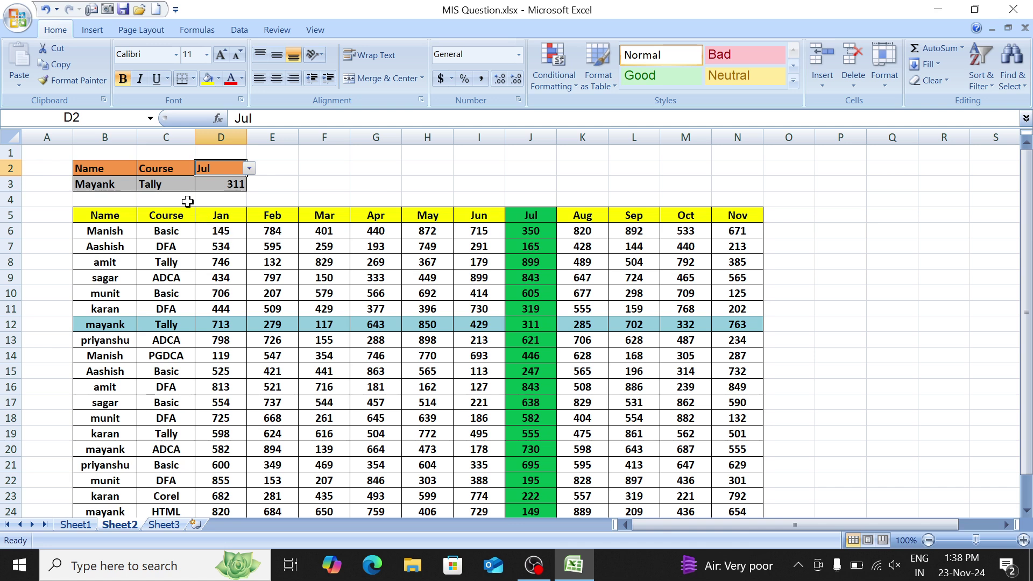
Step: Replace the lookup course in C3 with PYTHON to test a course missing from the table
click(173, 189)
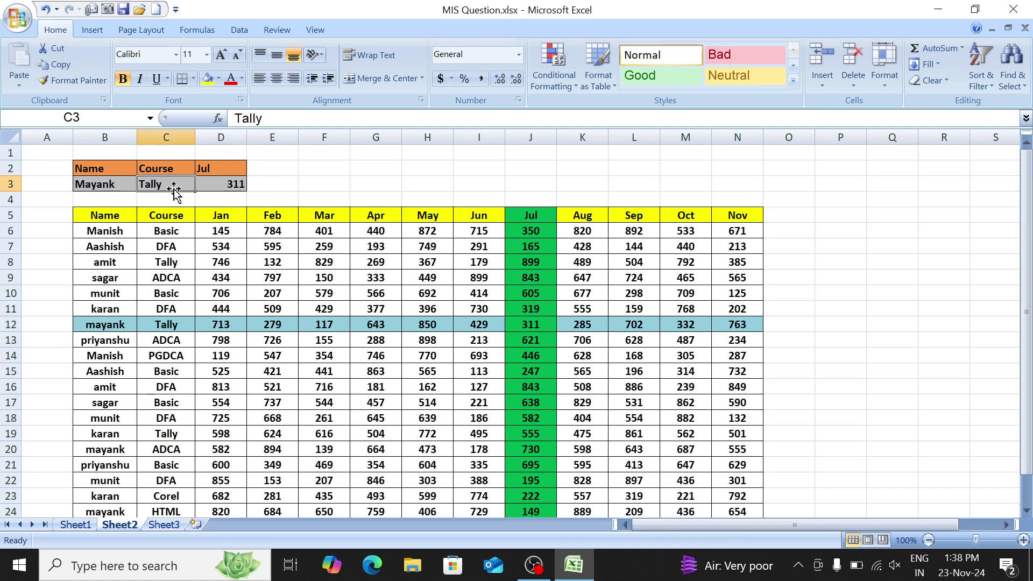
key(Down)
key(Up)
text(PYTHON)
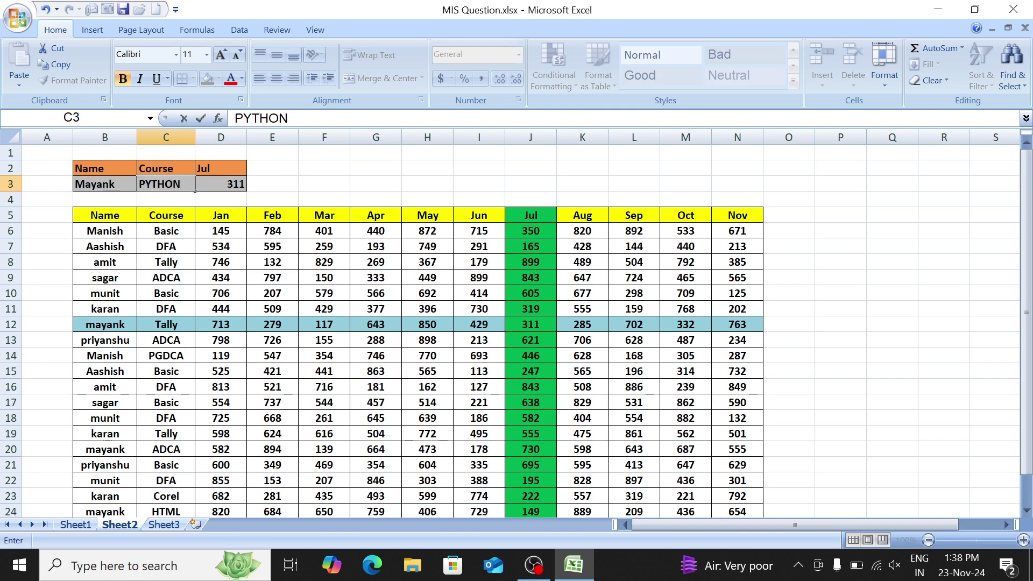
key(Return)
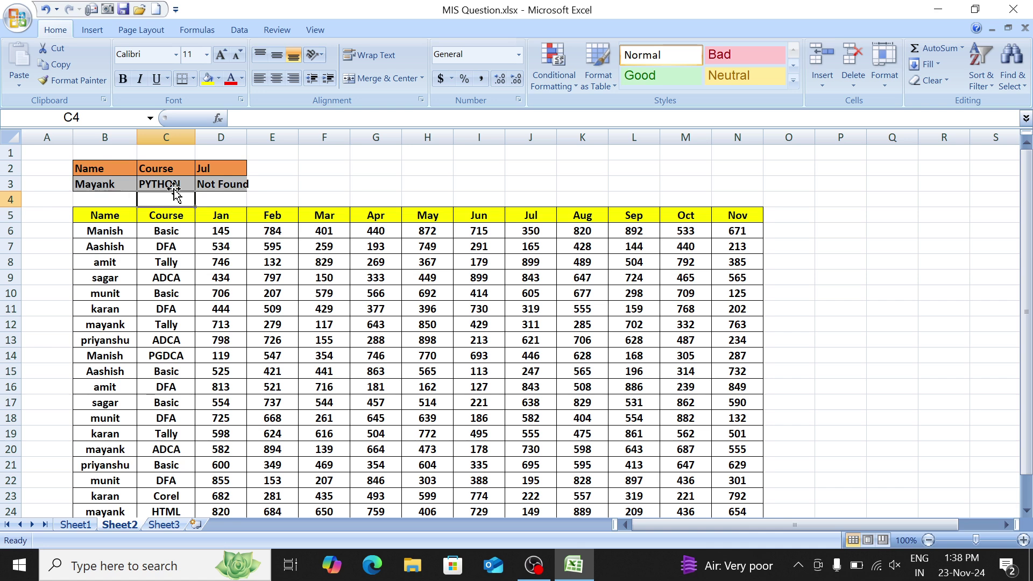